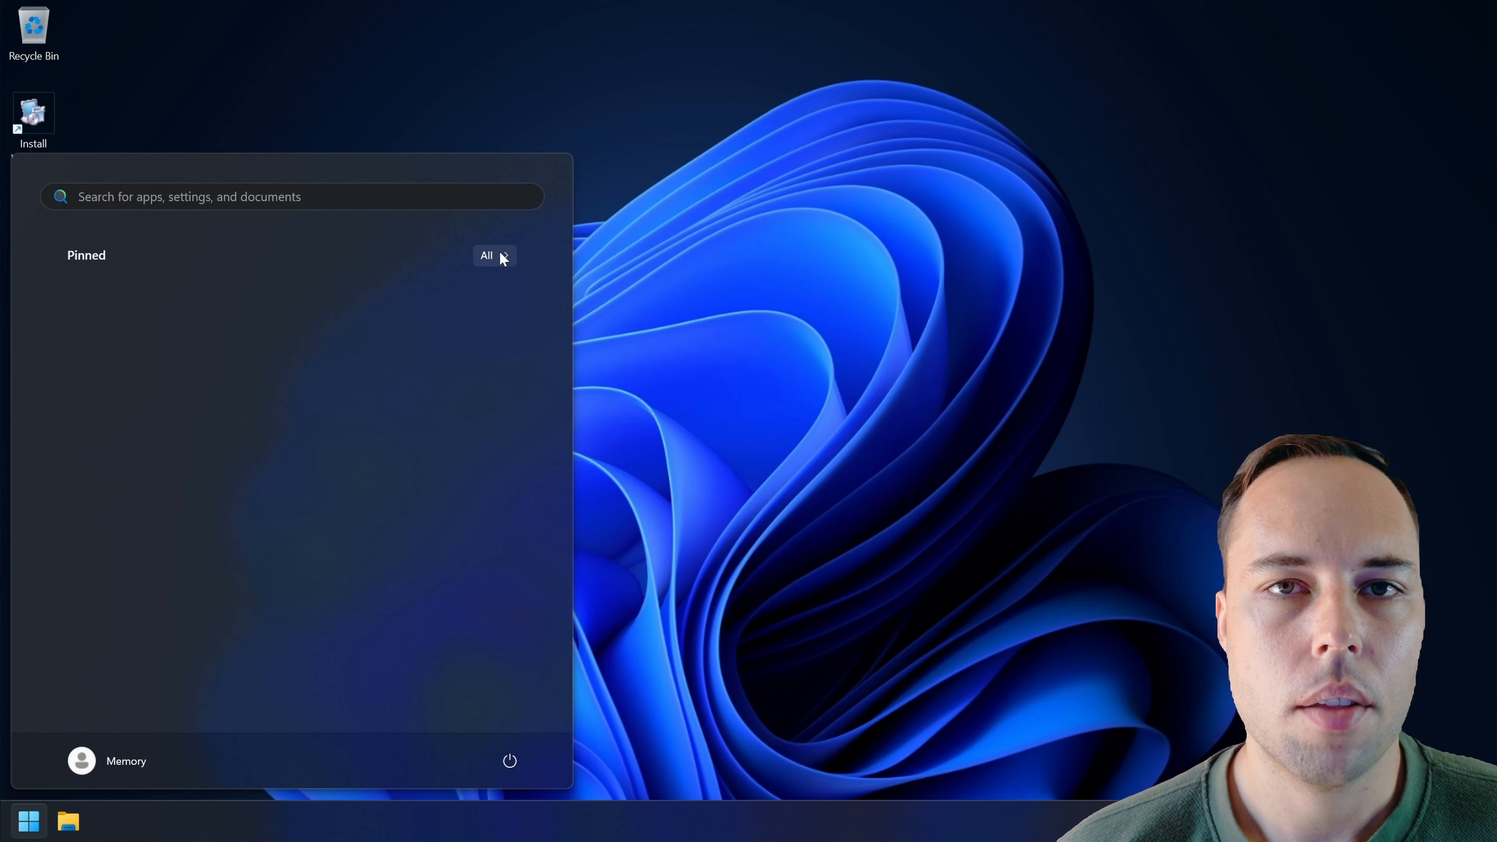
# Show all installed apps in the Start menu and look through the list.
pyautogui.click(498, 254)
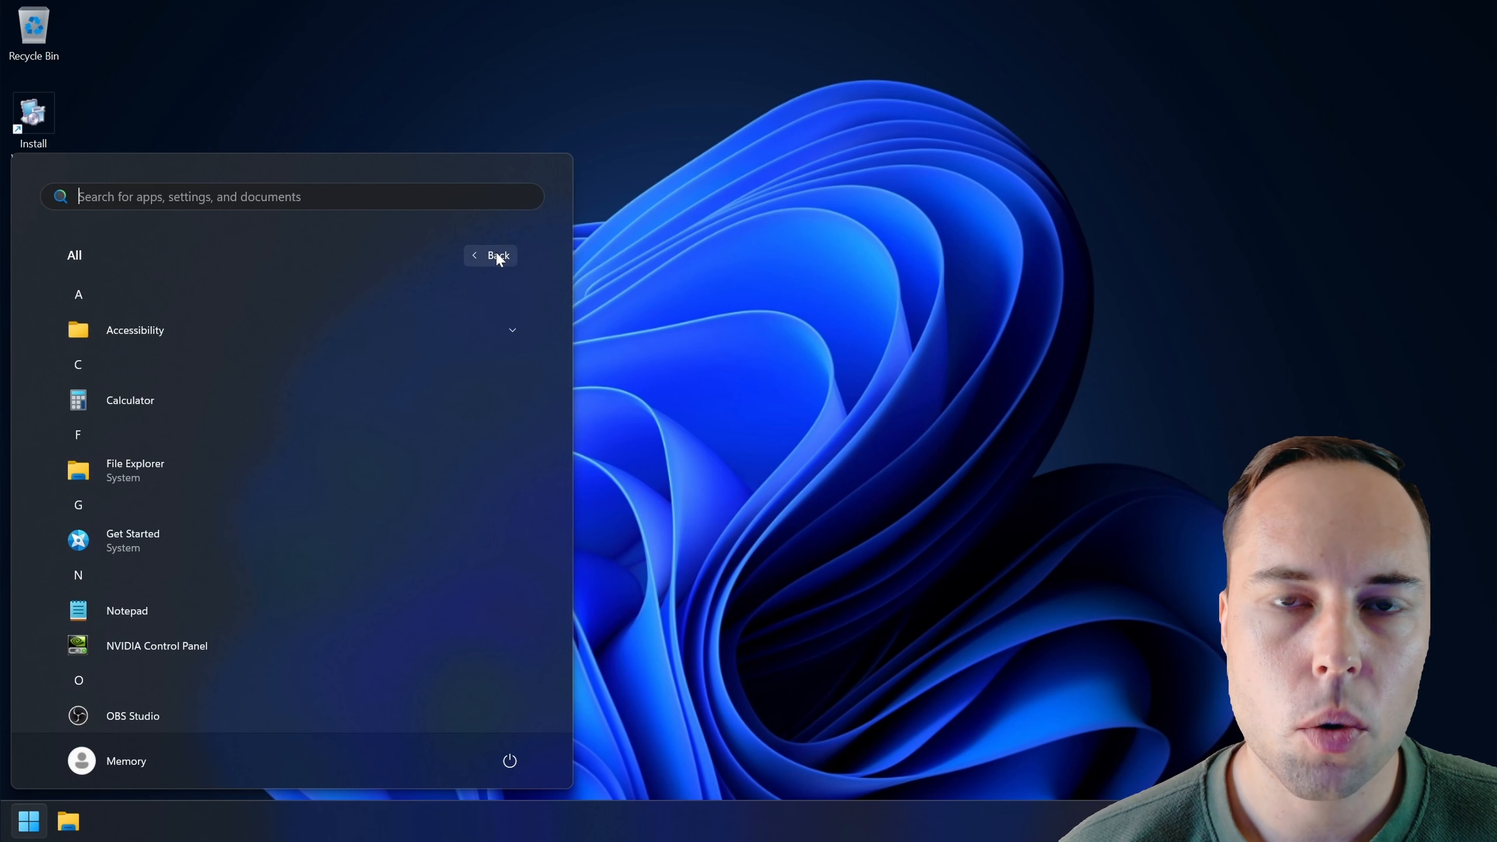
pyautogui.moveTo(565, 332); pyautogui.dragTo(538, 557)
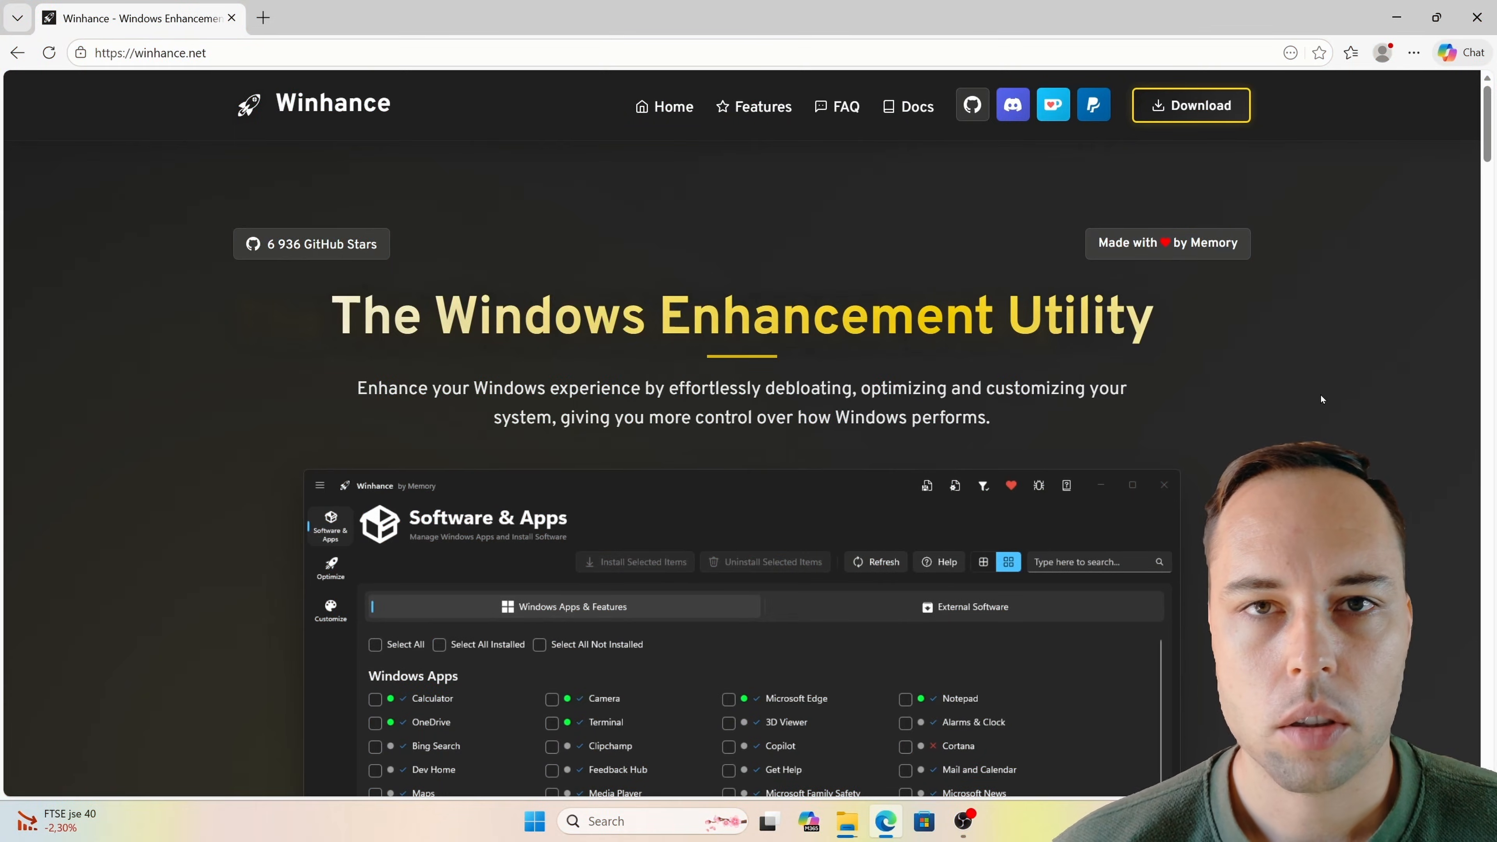
# Copy the Winhance PowerShell install command from the winhance.net home page and minimise the browser.
pyautogui.scroll(-3, 1310, 402)
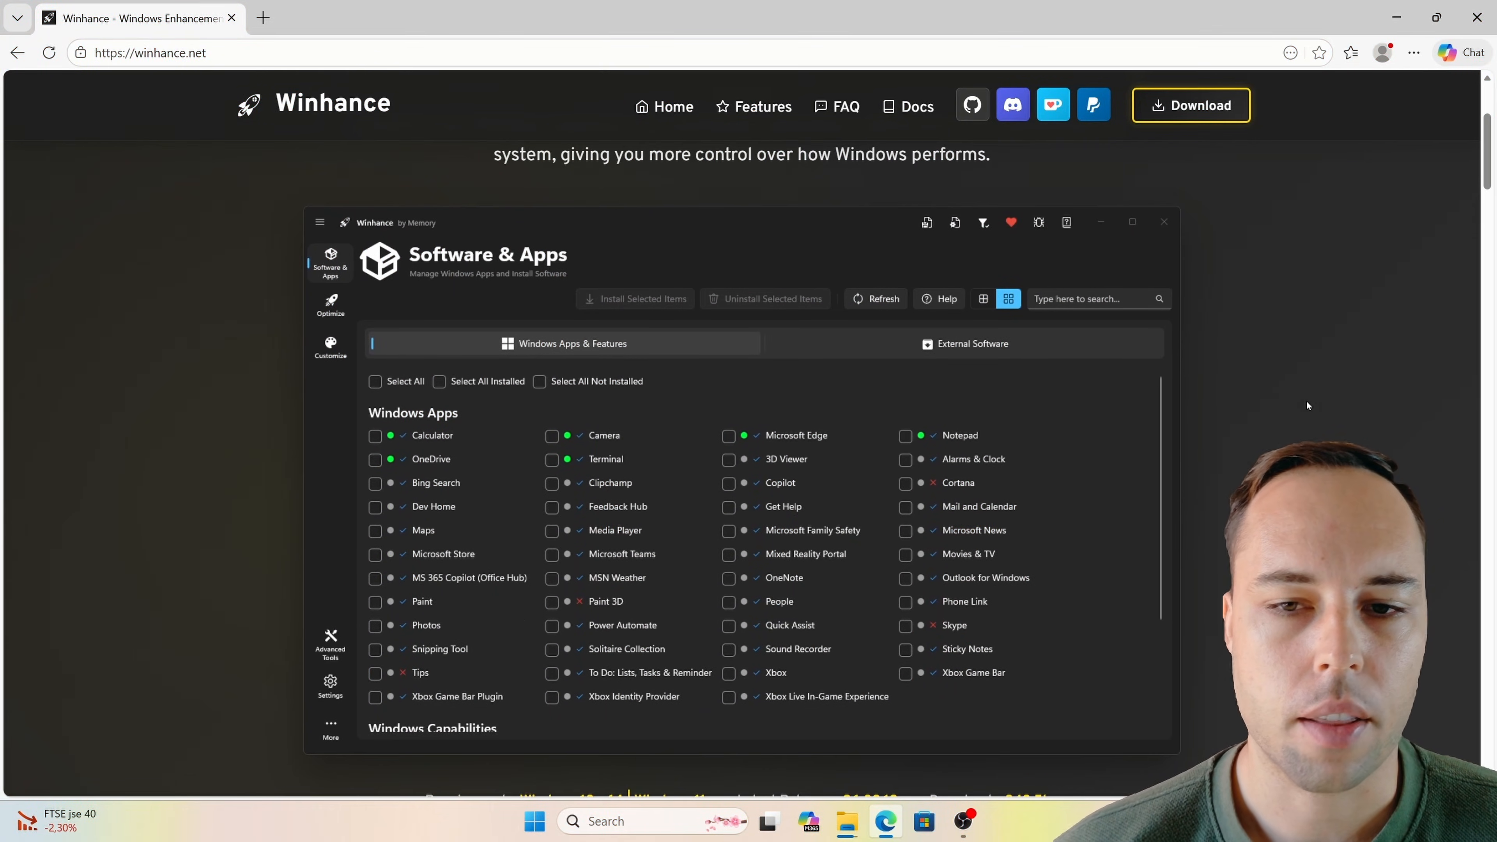
pyautogui.scroll(-5, 1307, 405)
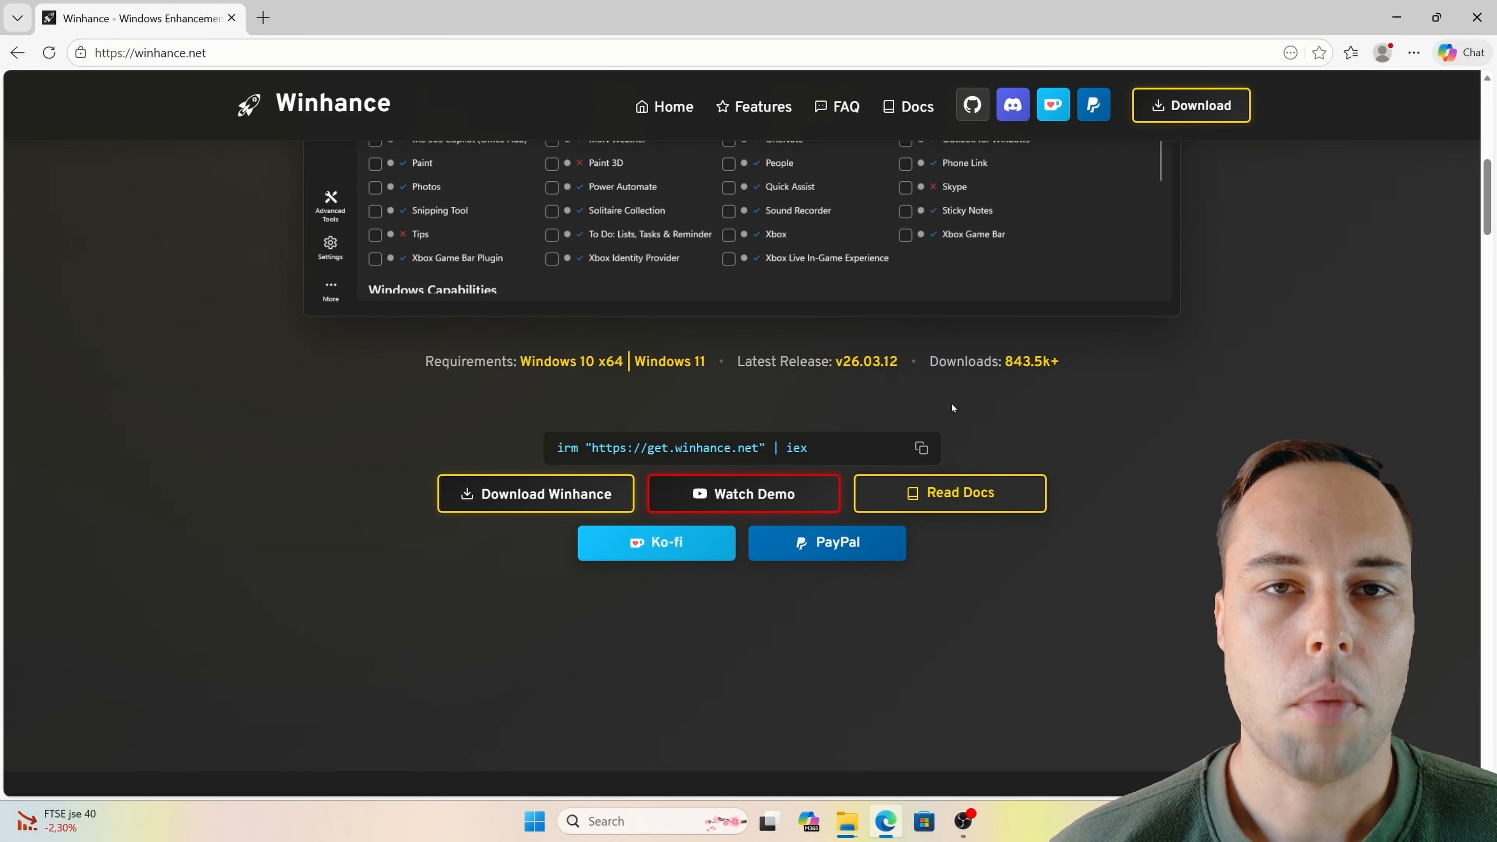
pyautogui.moveTo(667, 445)
pyautogui.click(921, 448)
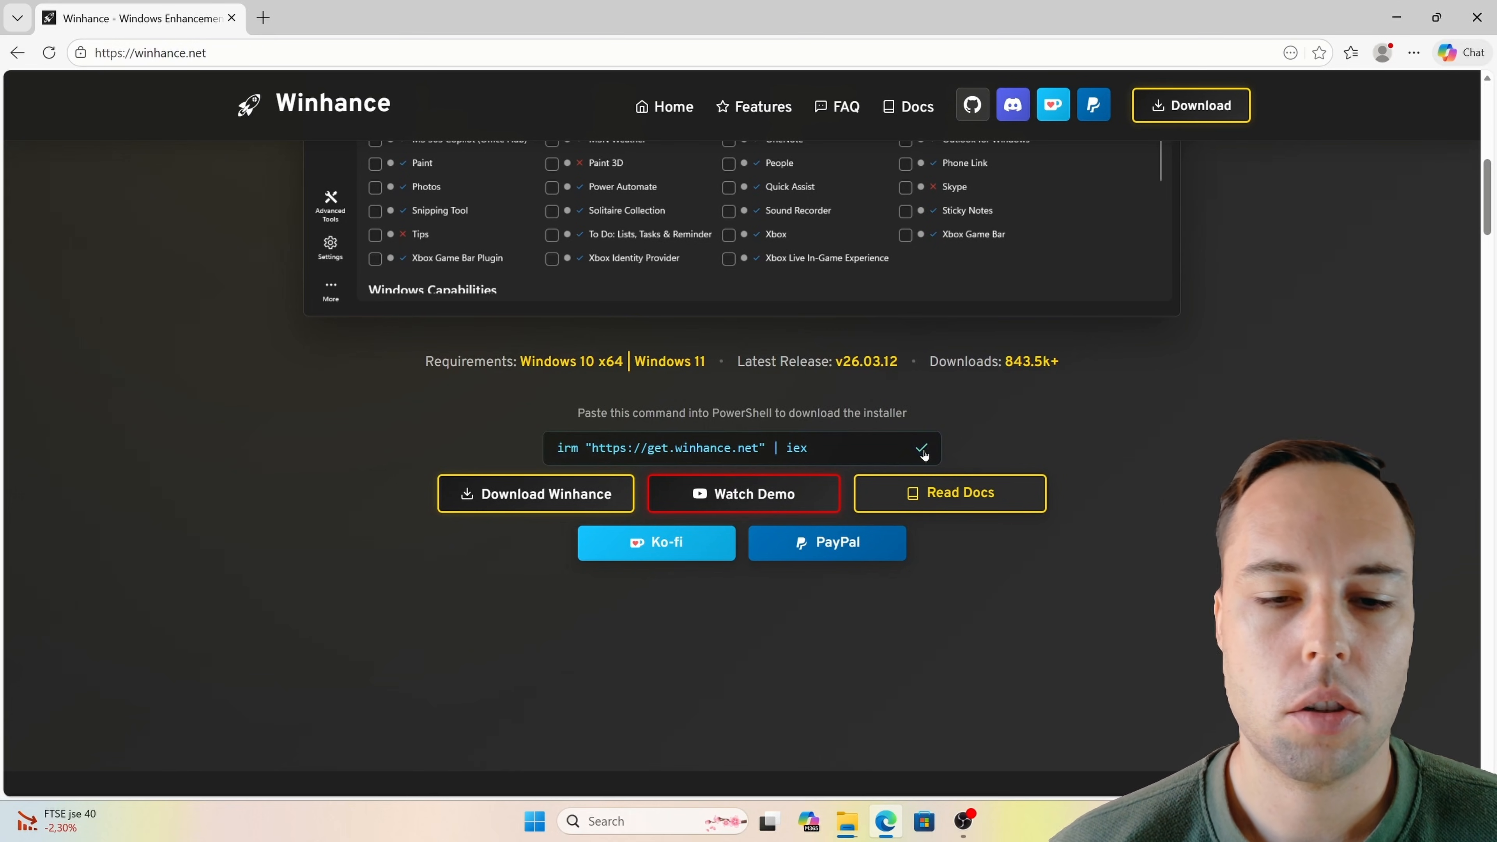
pyautogui.click(1396, 18)
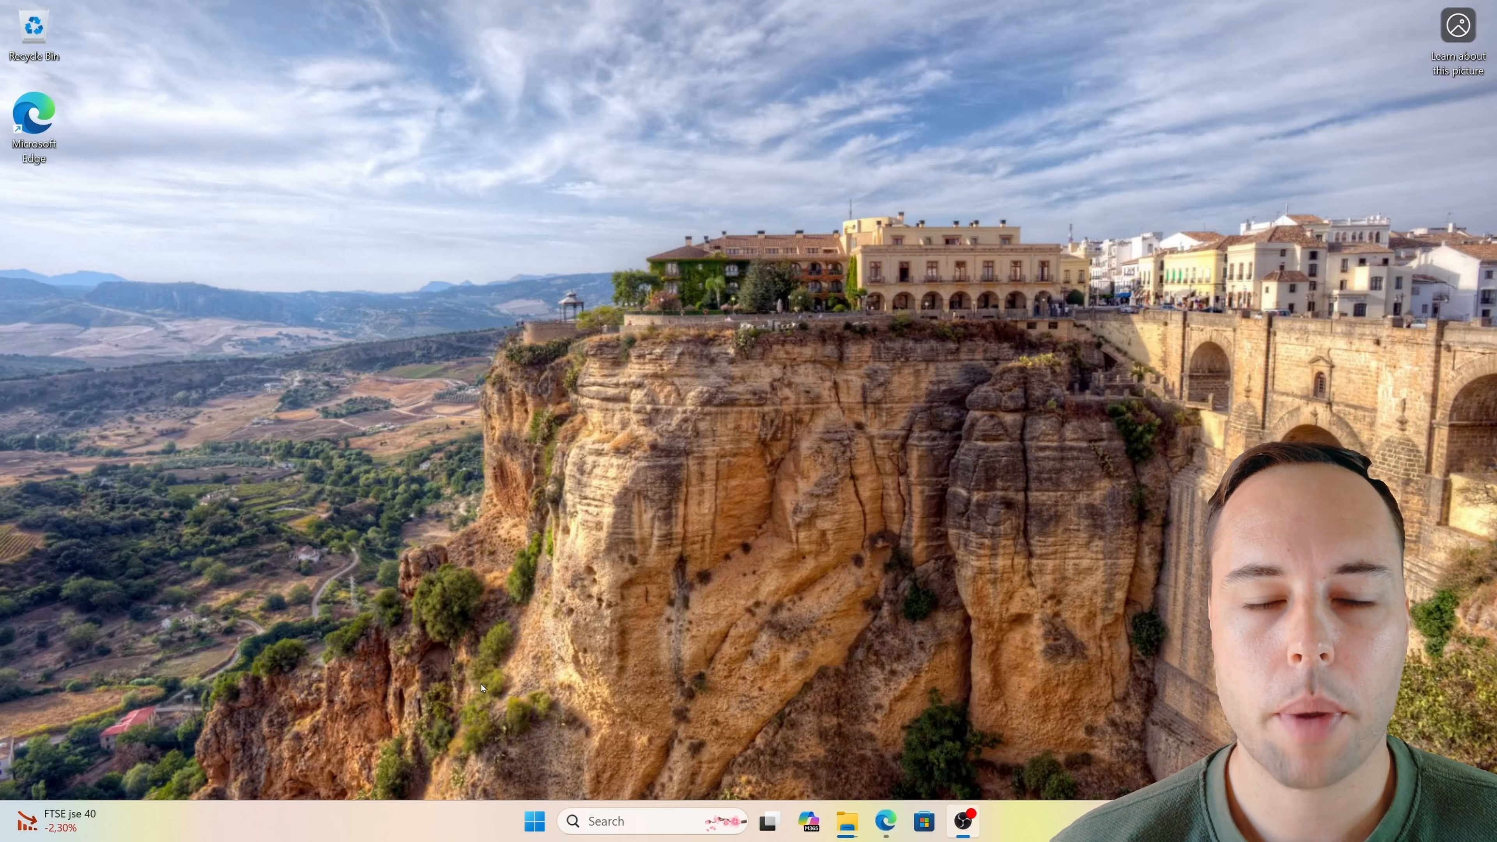
pyautogui.rightClick(534, 822)
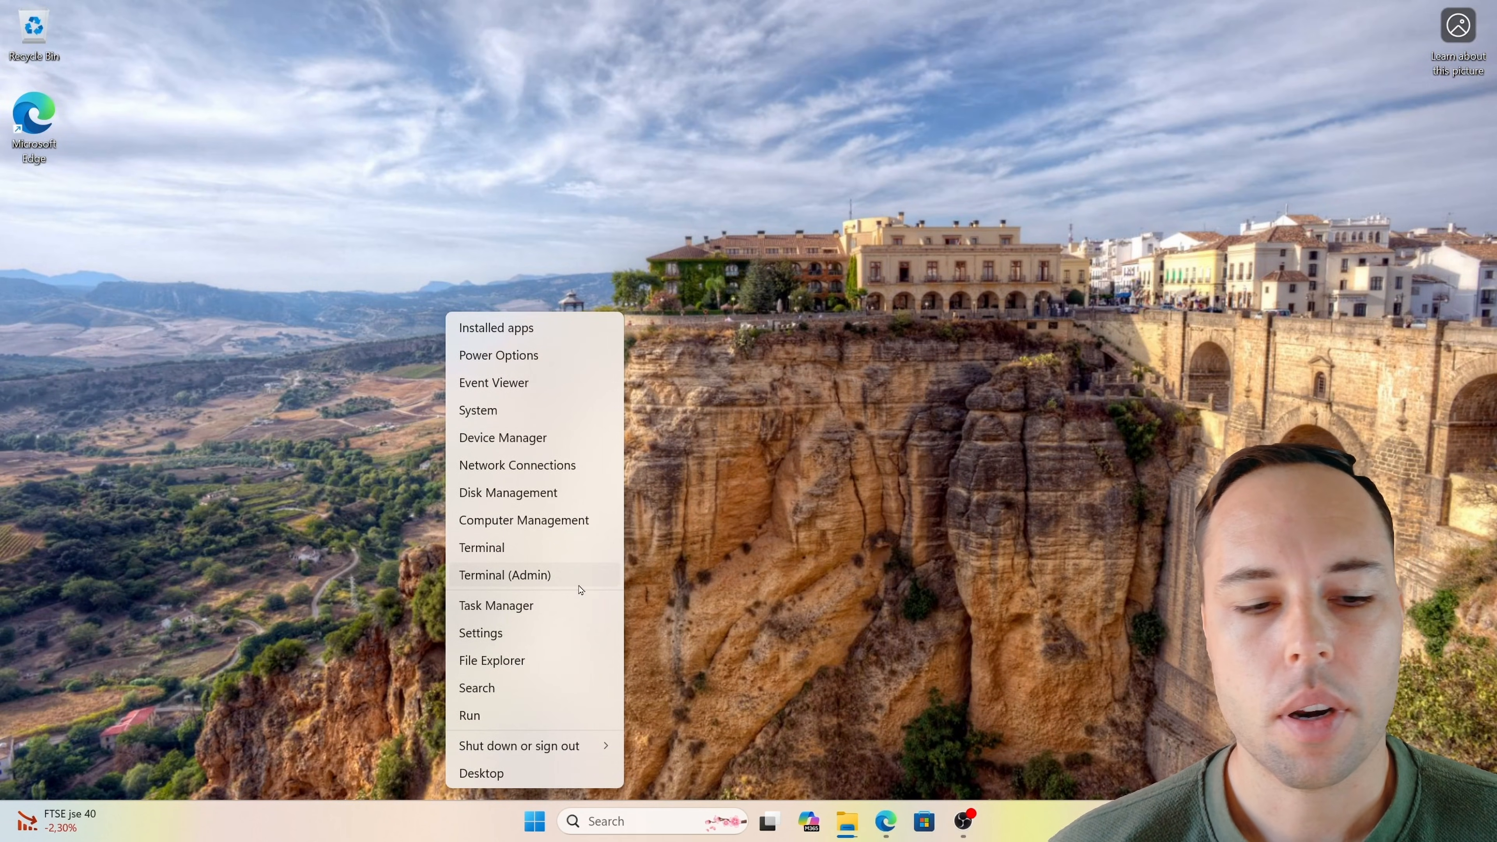
pyautogui.click(580, 581)
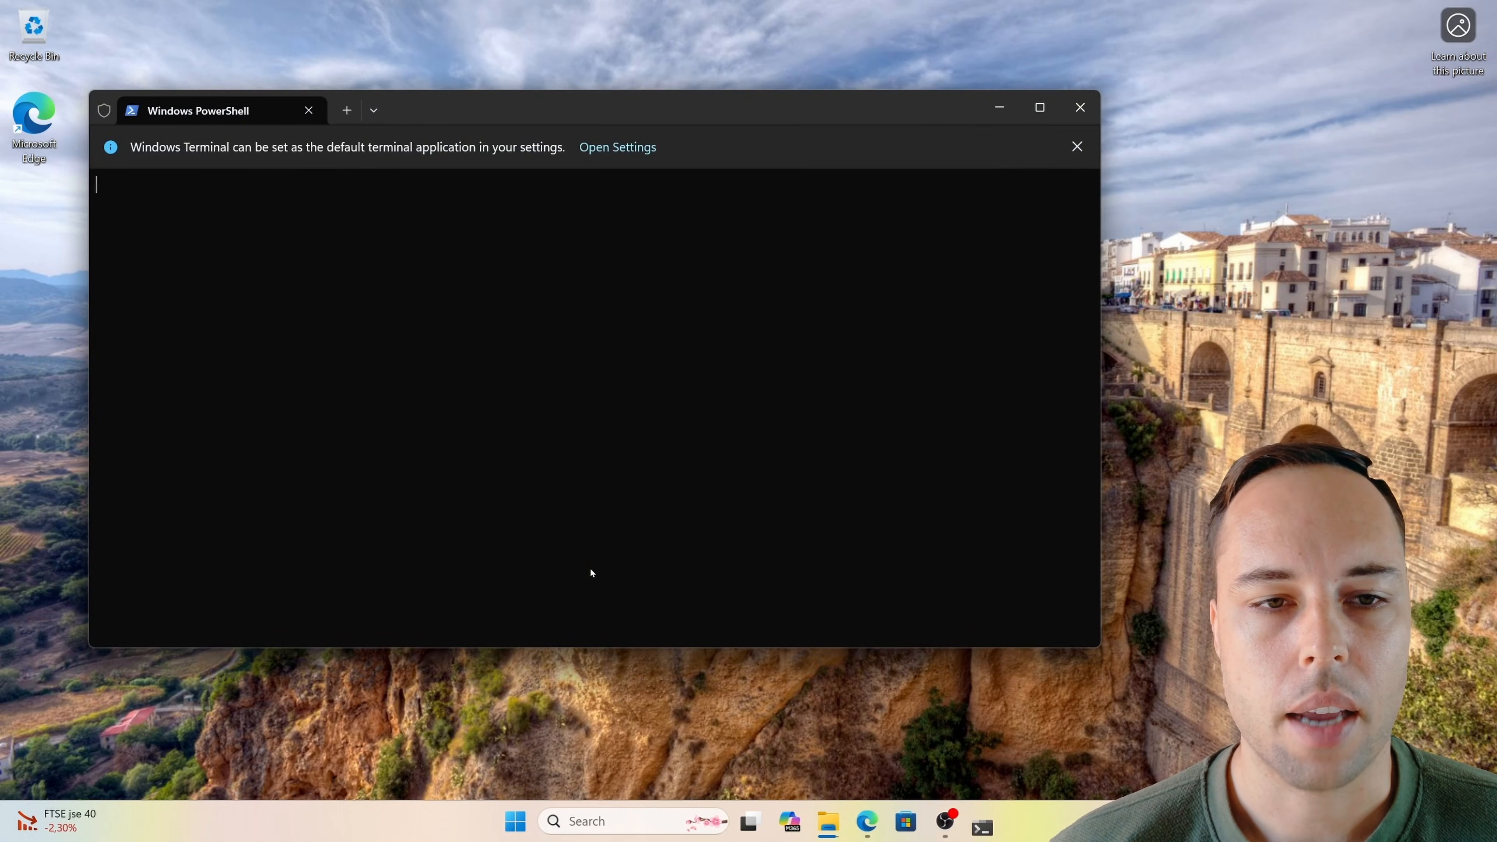
pyautogui.moveTo(519, 110); pyautogui.dragTo(708, 164)
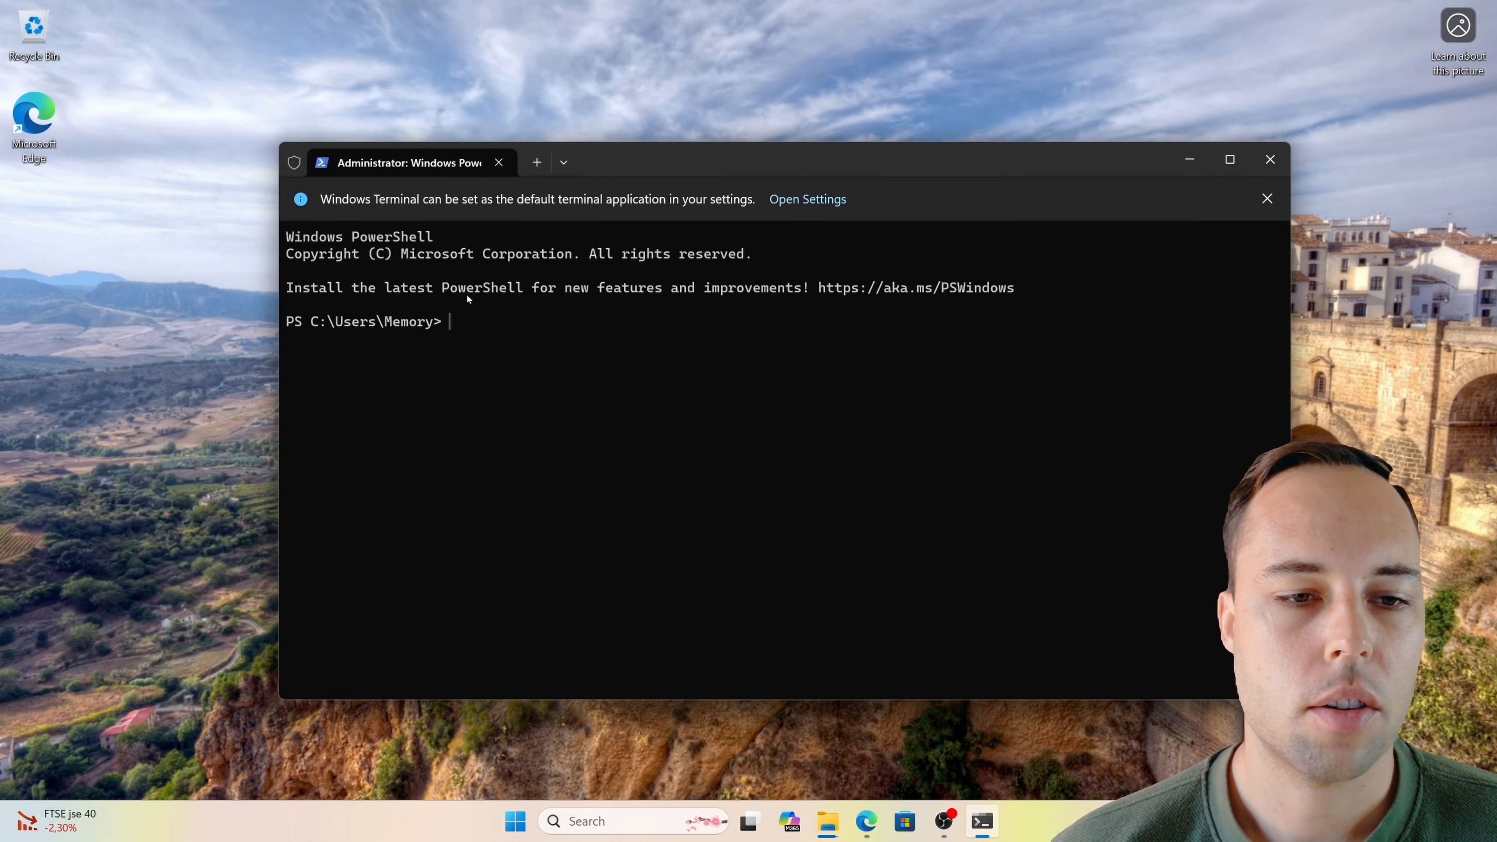
pyautogui.rightClick(458, 325)
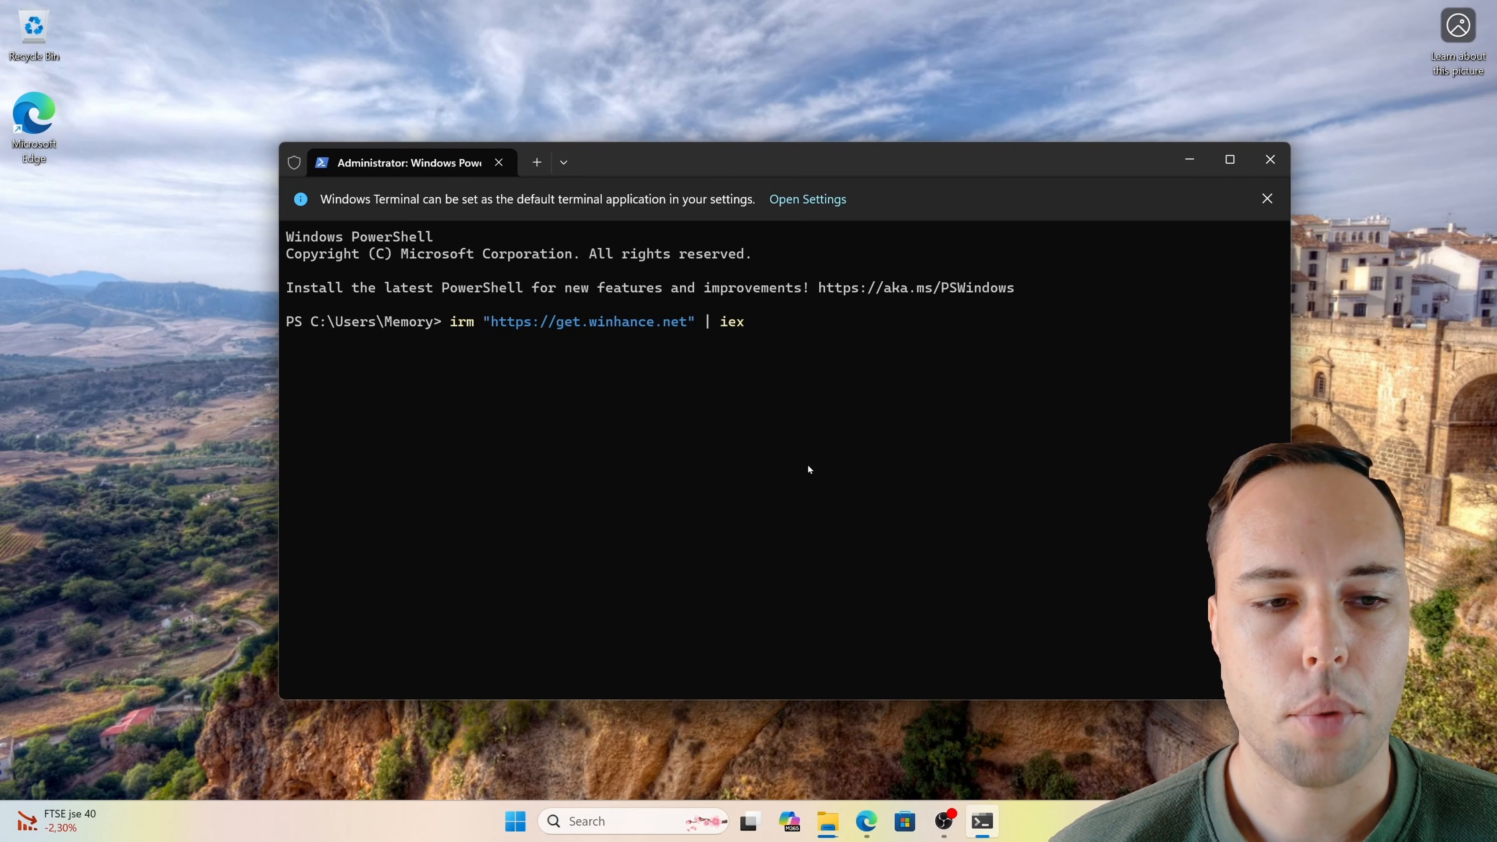
pyautogui.press('Return')
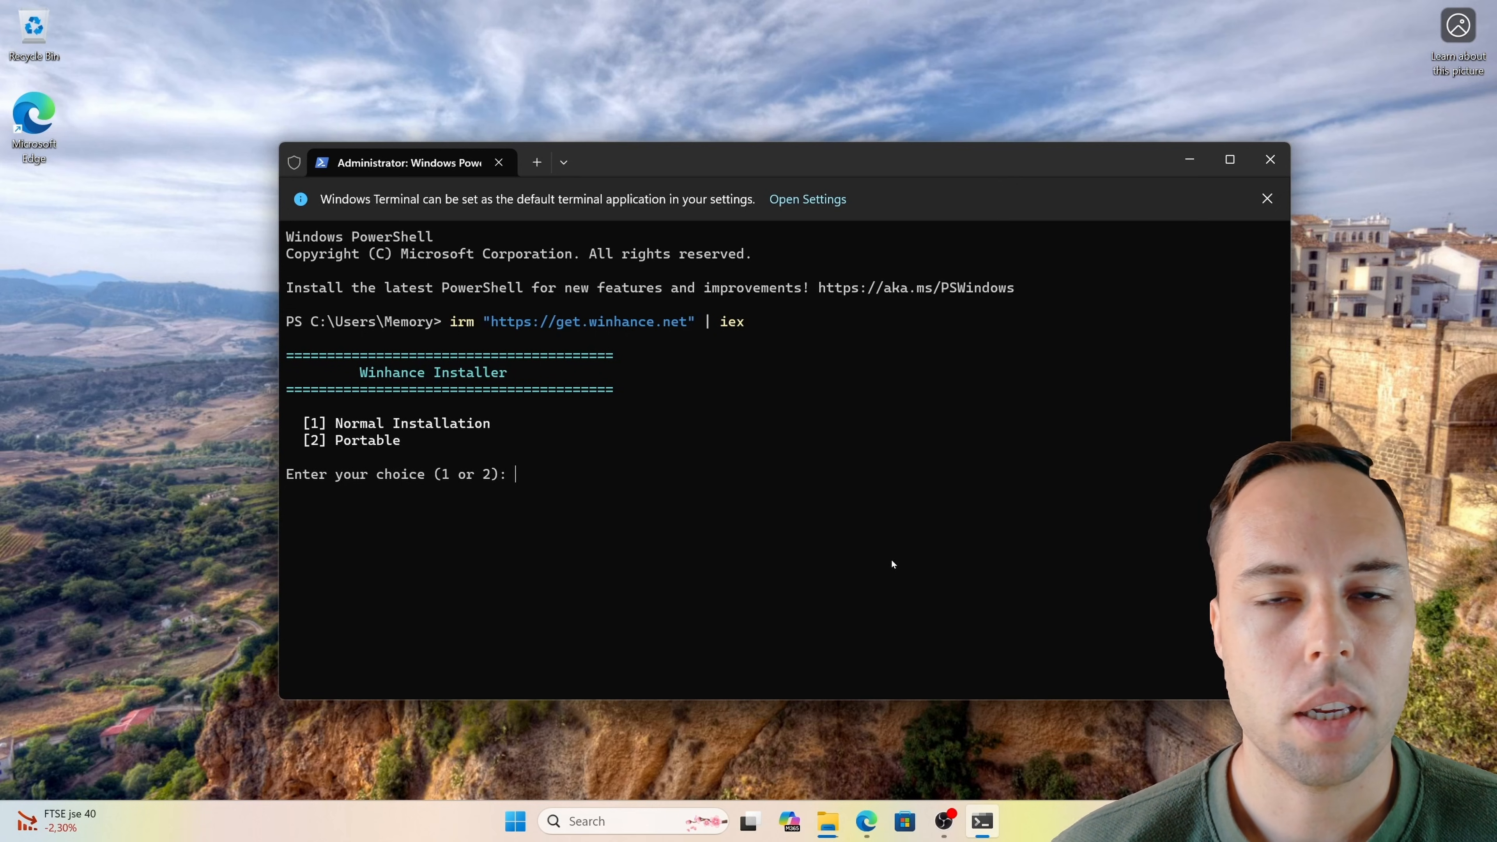
pyautogui.press('Return')
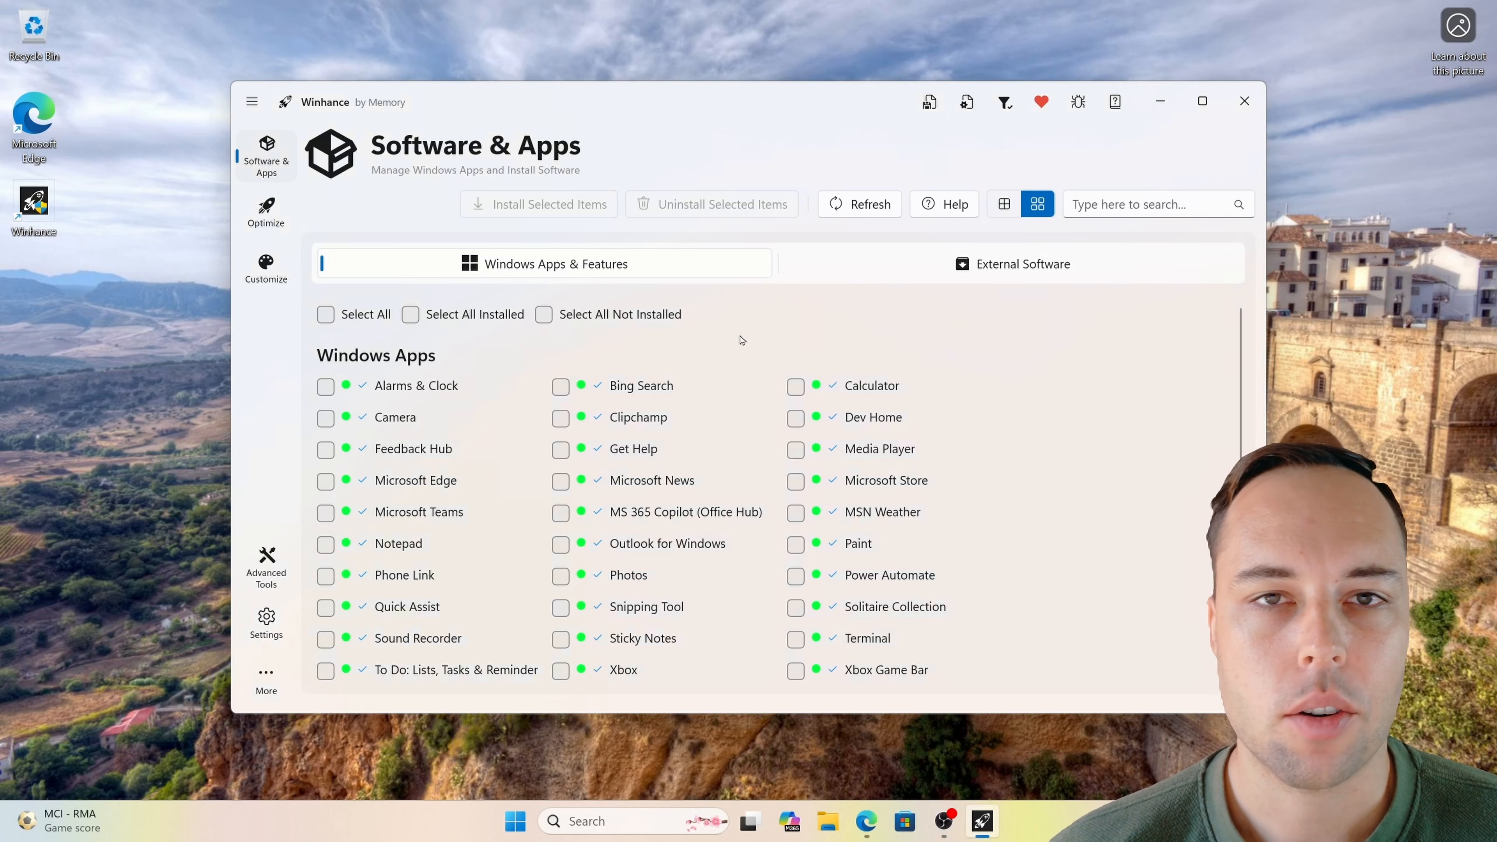
# Open Winhance's Windows Installation Media Utility and go to the Windows 11 ISO download page from it.
pyautogui.click(281, 586)
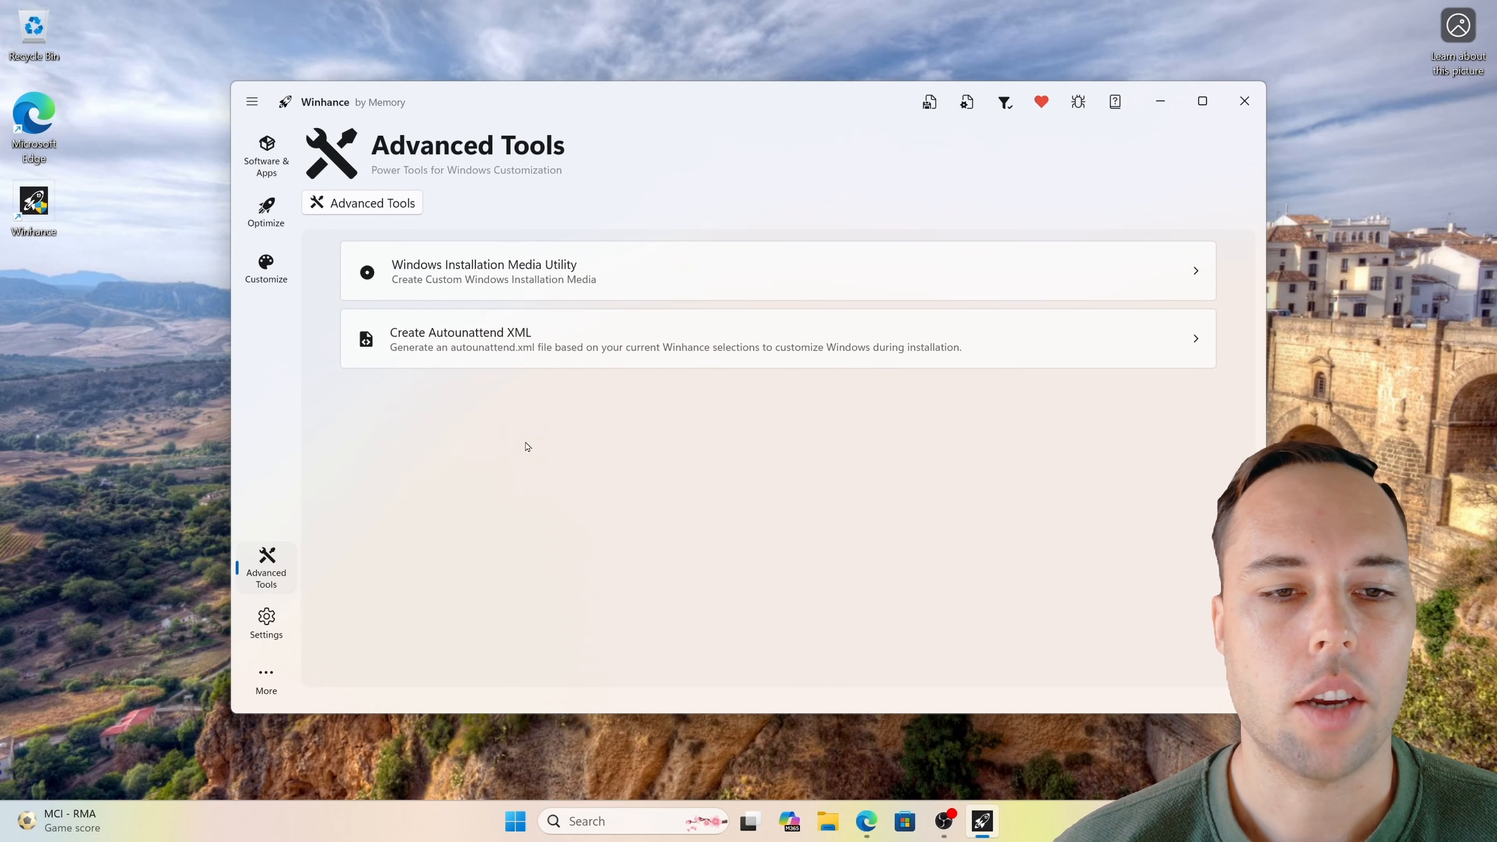
pyautogui.click(1049, 271)
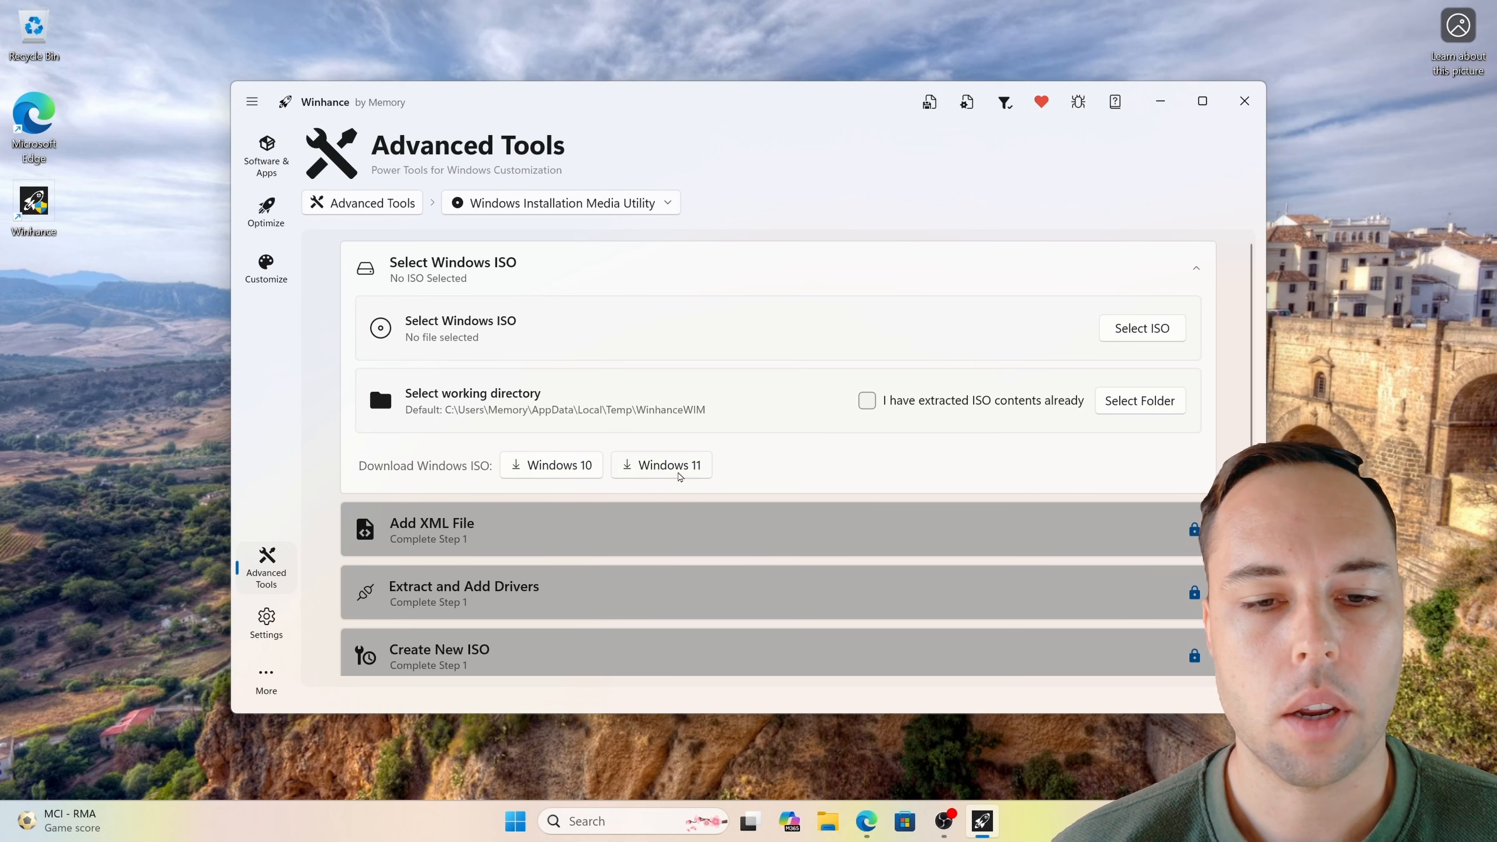
pyautogui.click(701, 472)
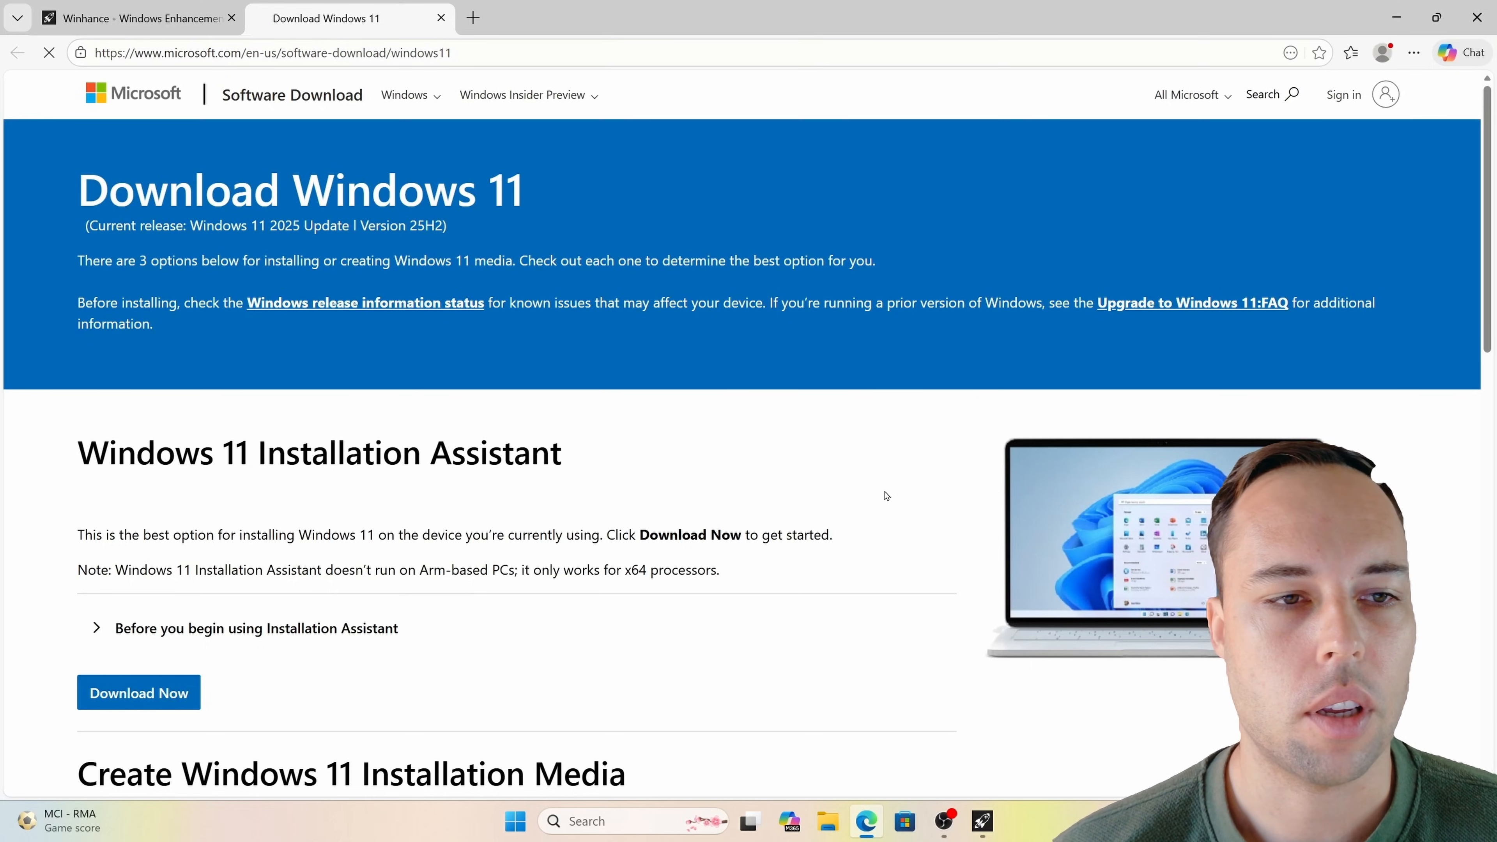
# Try to request the Windows 11 multi-edition ISO for x64 devices in English (United States).
pyautogui.scroll(-15, 886, 496)
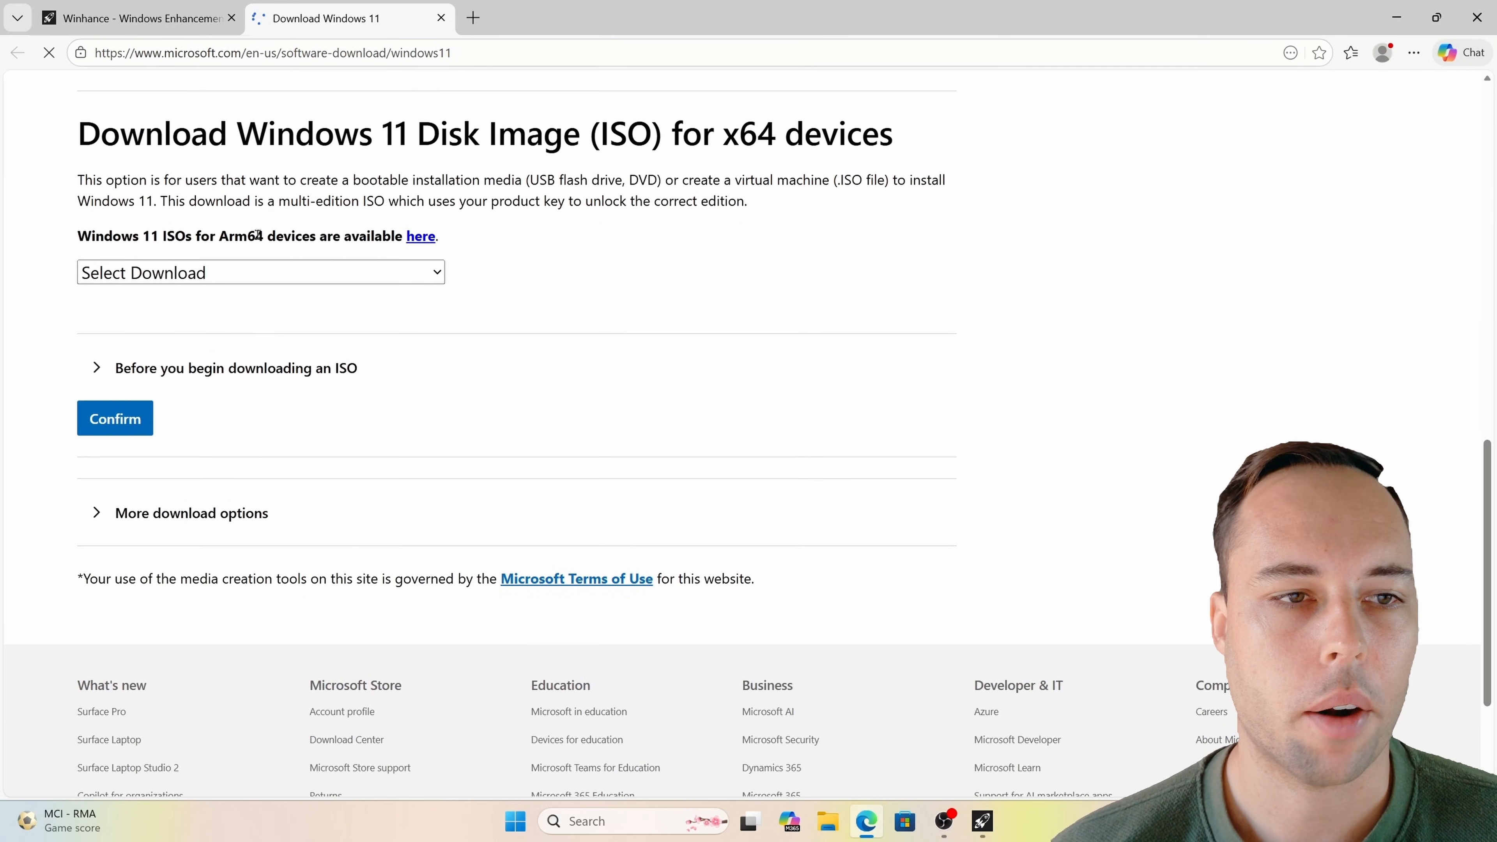
pyautogui.click(259, 272)
pyautogui.click(254, 331)
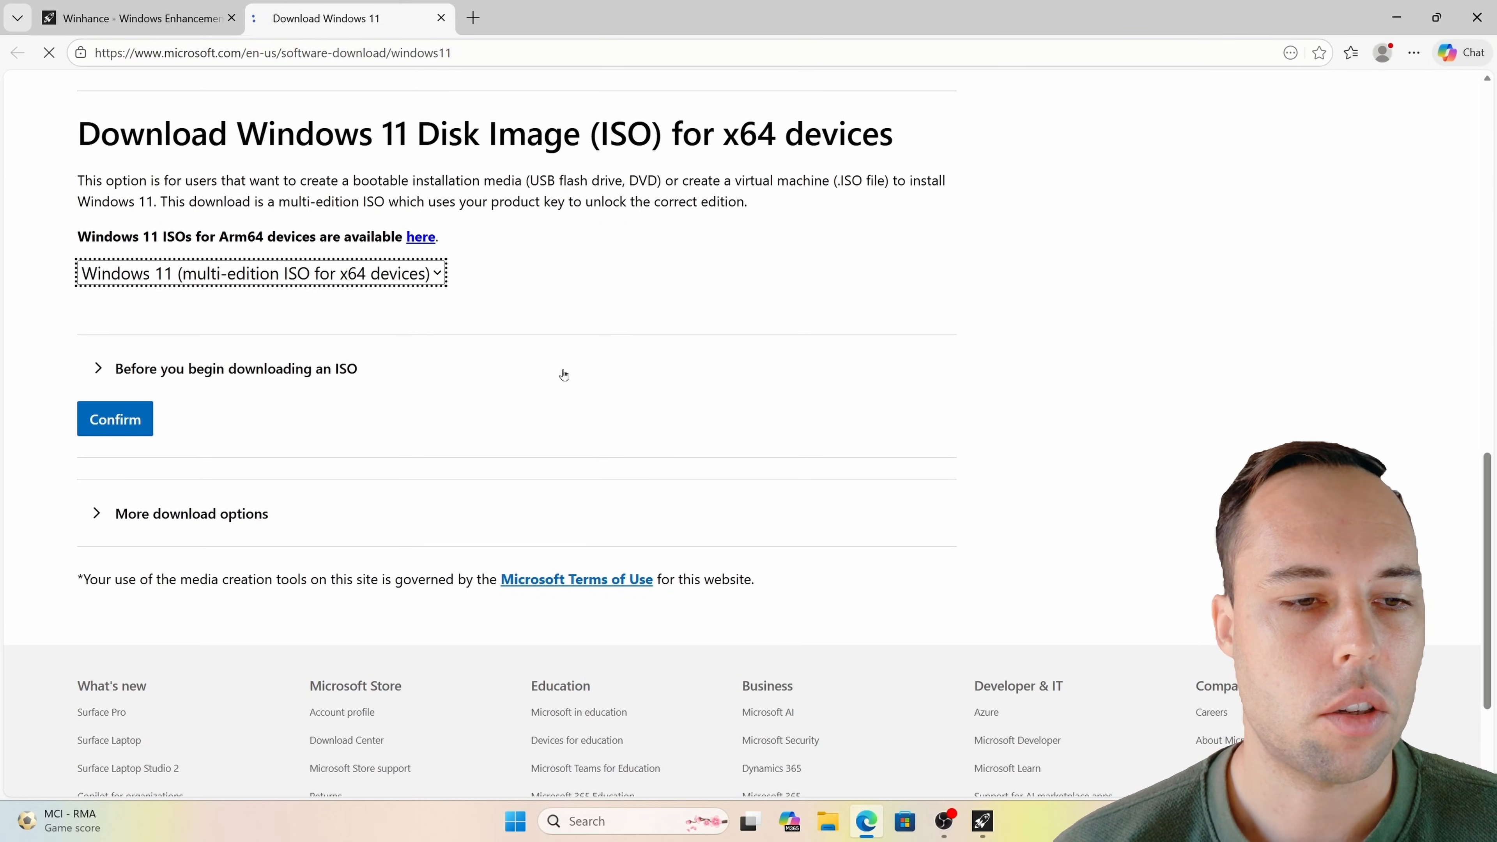
pyautogui.click(115, 418)
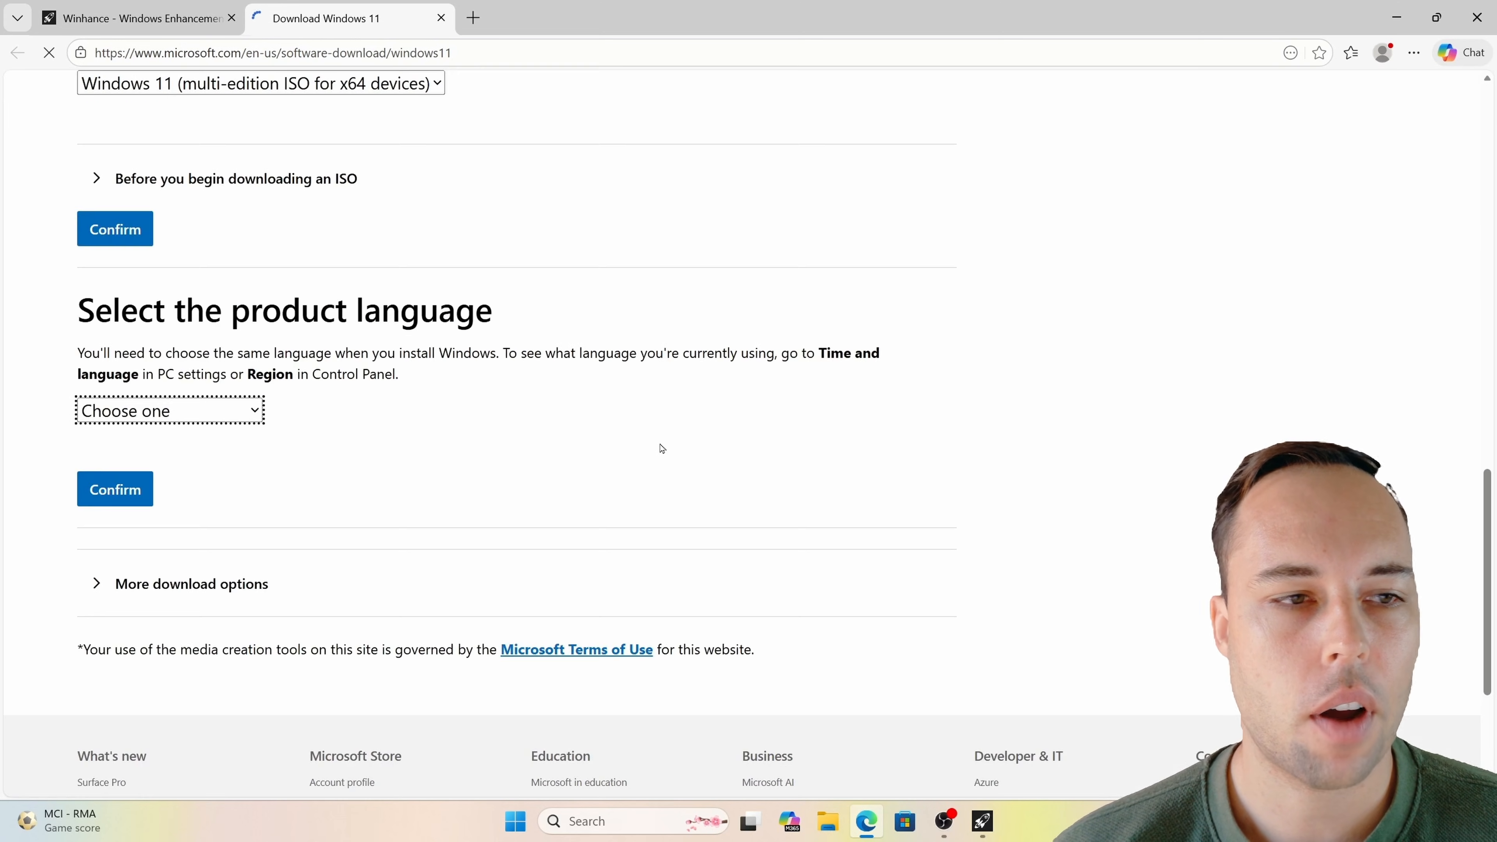
pyautogui.click(246, 409)
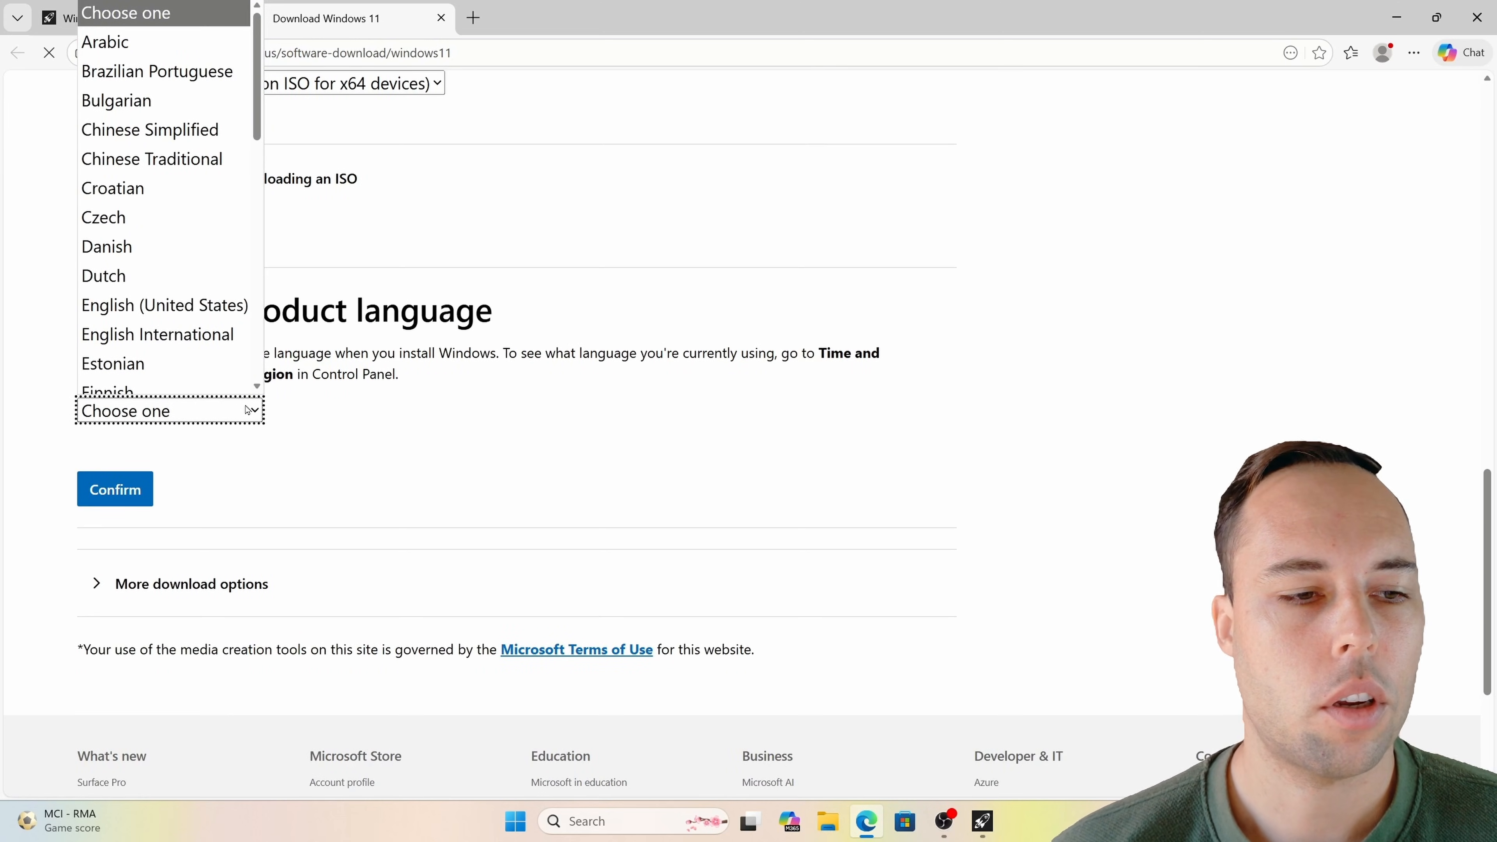
pyautogui.click(217, 303)
pyautogui.click(129, 489)
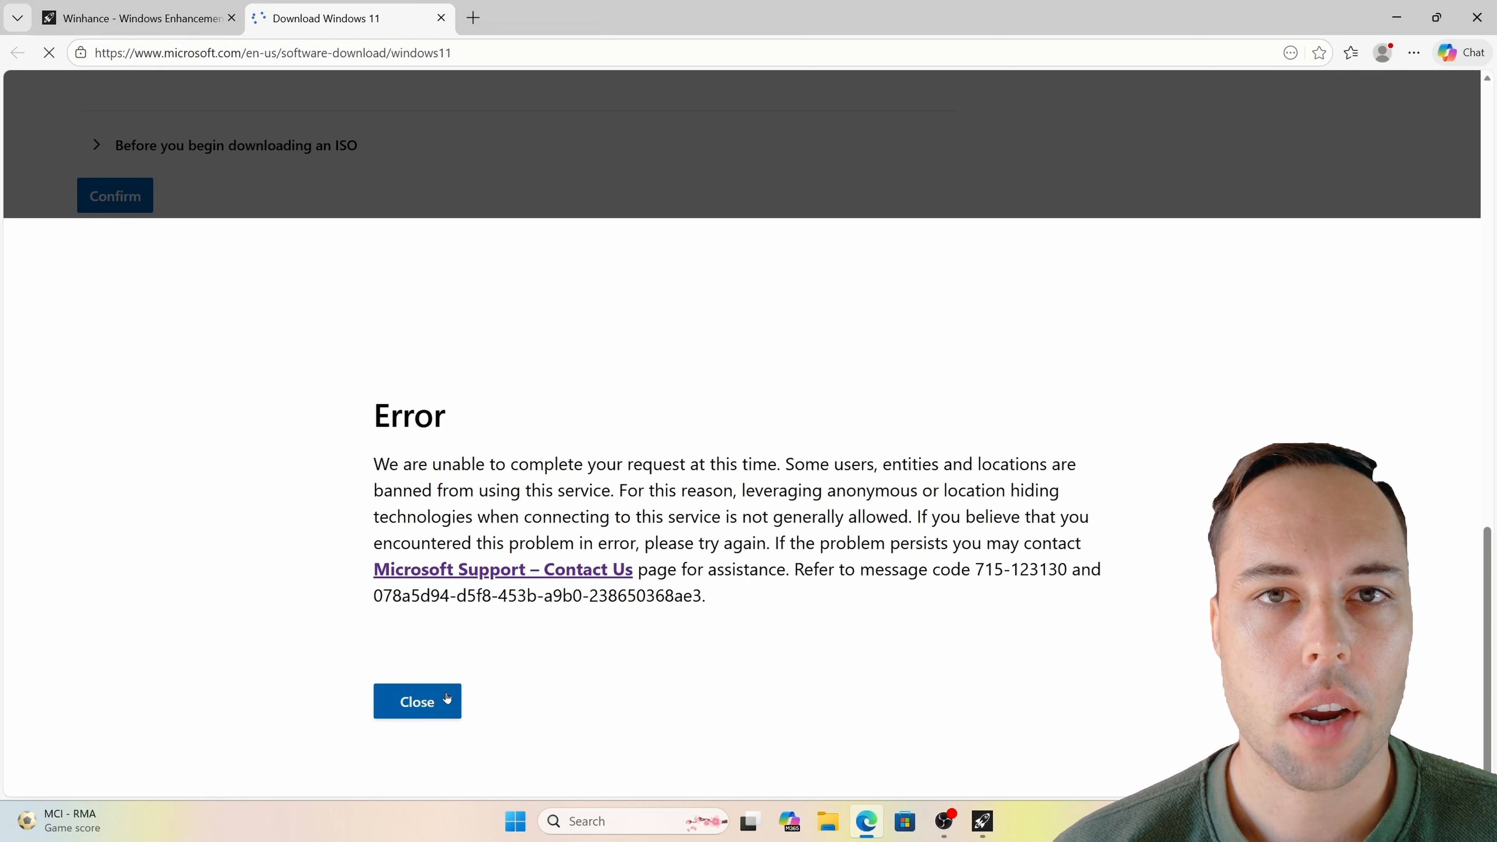
# Request the Windows 11 multi-edition ISO for x64 devices in English (United States) and start the 64-bit download.
pyautogui.scroll(-15, 292, 259)
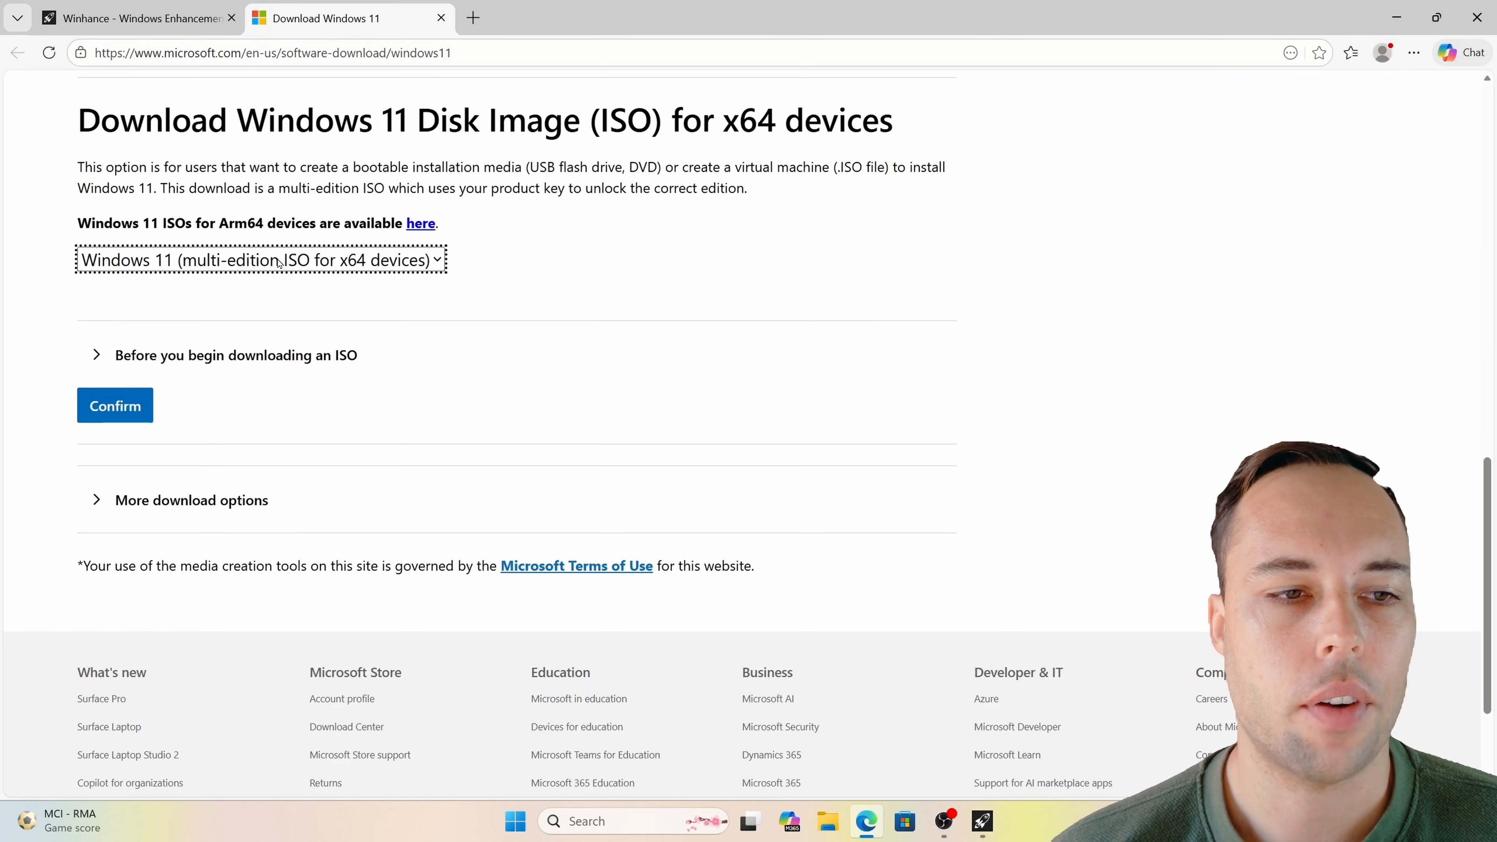
pyautogui.click(280, 263)
pyautogui.click(200, 318)
pyautogui.click(115, 405)
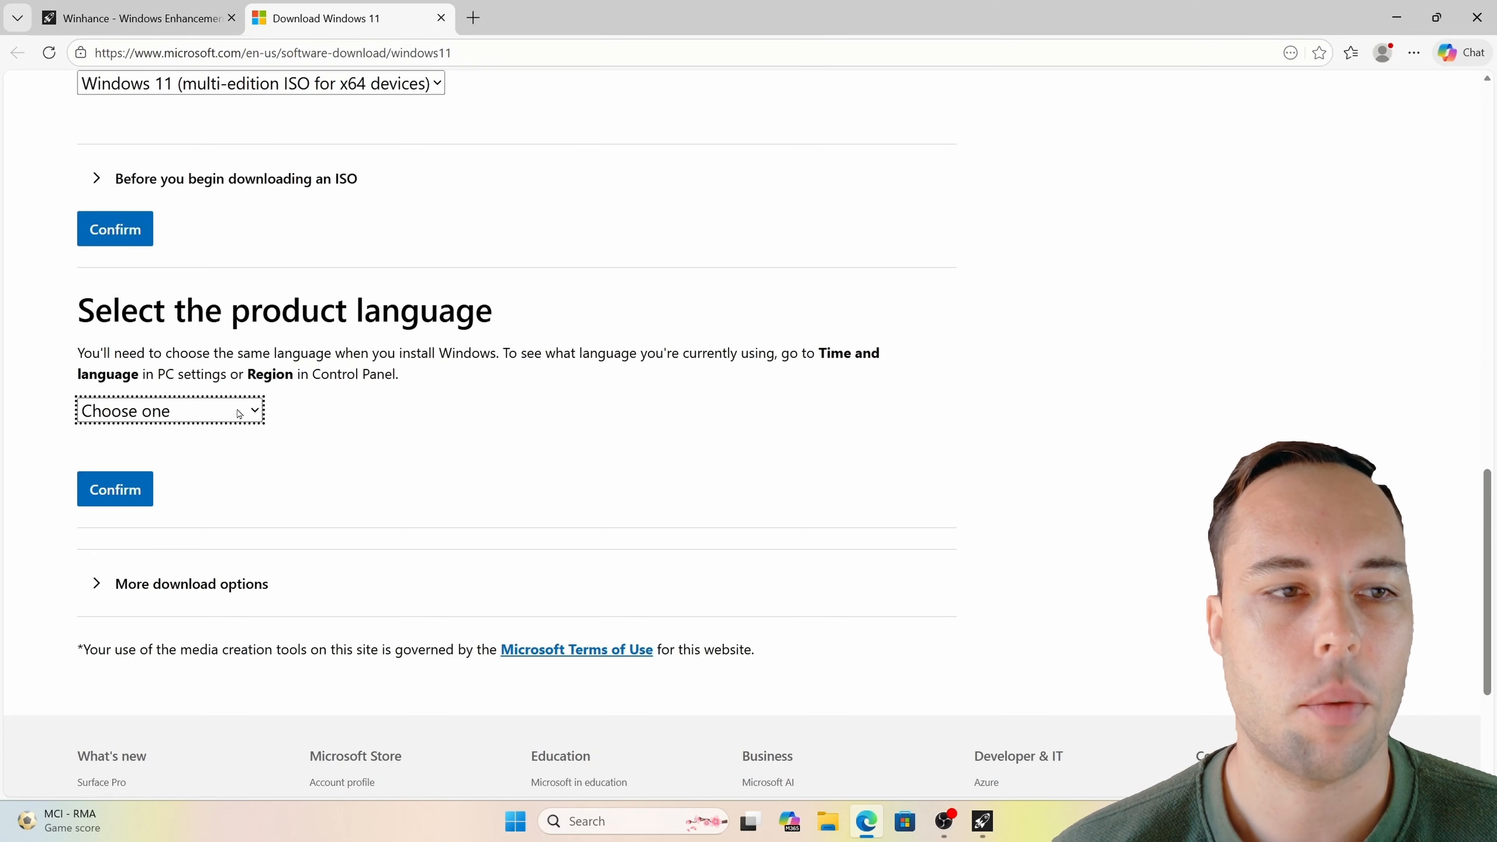
pyautogui.click(177, 410)
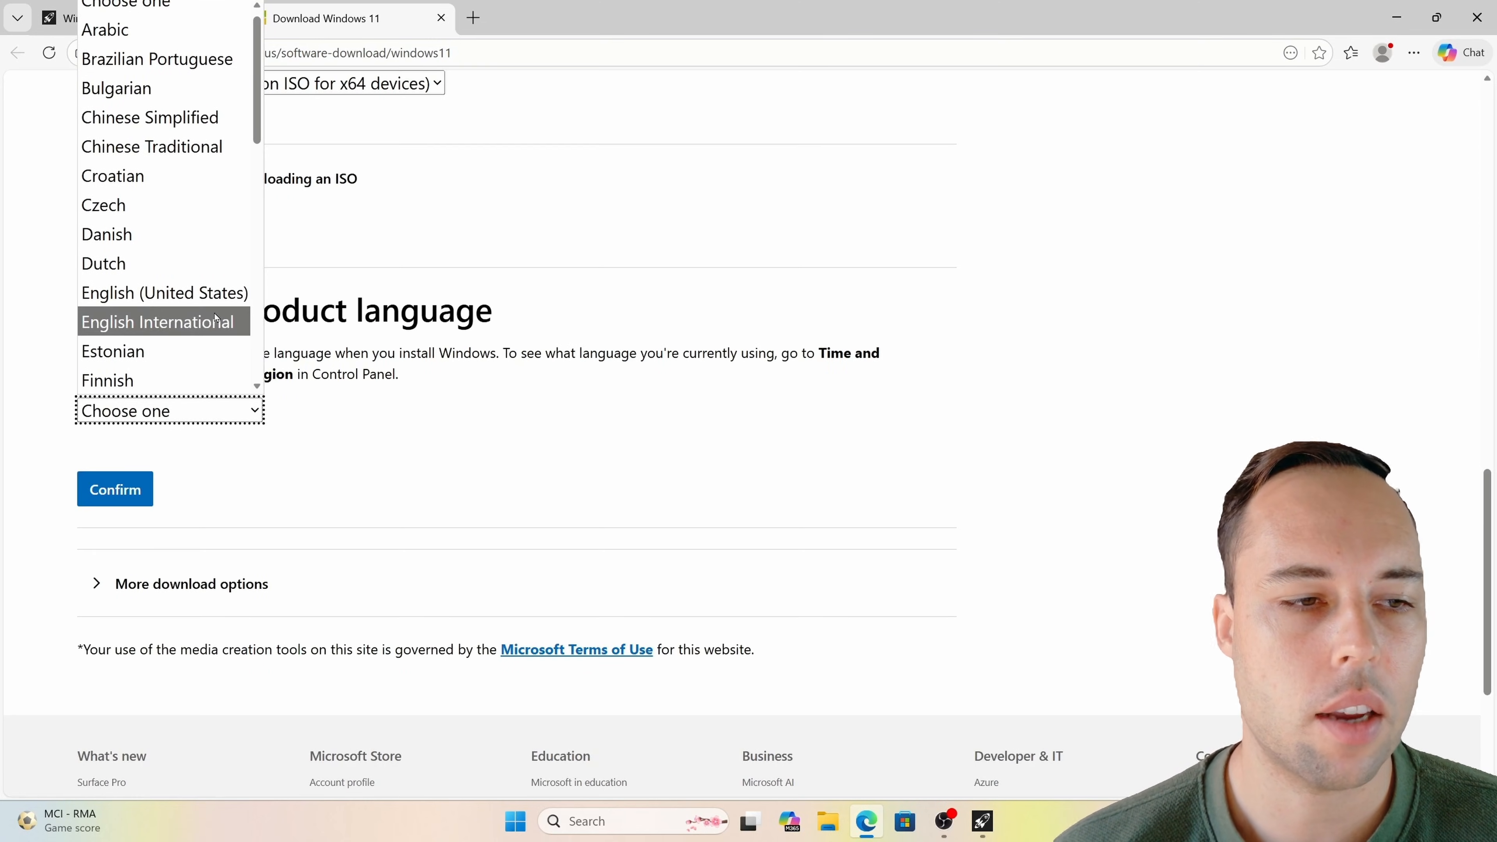
pyautogui.click(209, 293)
pyautogui.click(116, 489)
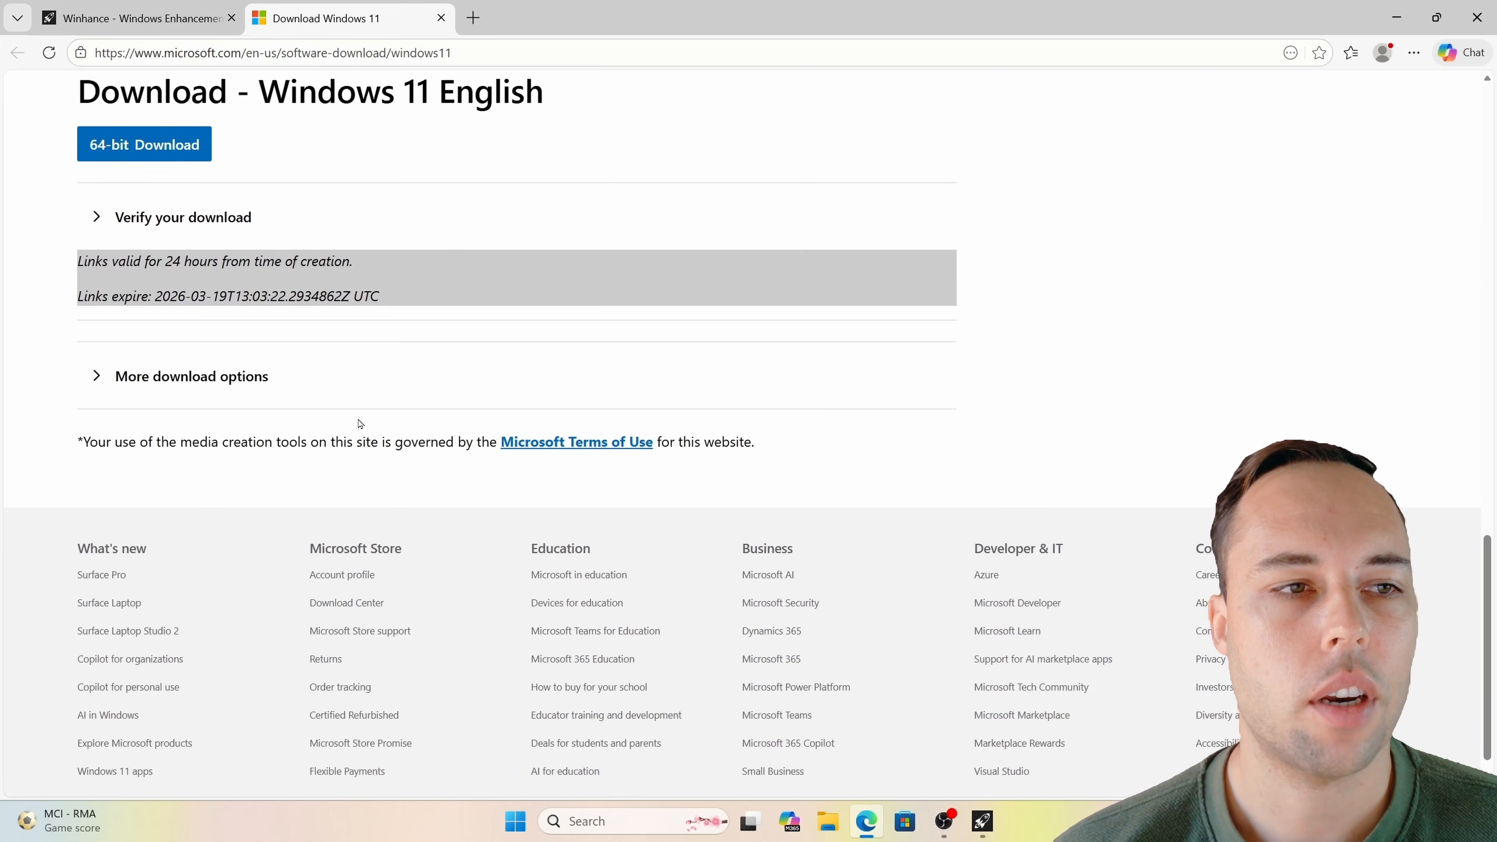
pyautogui.click(201, 145)
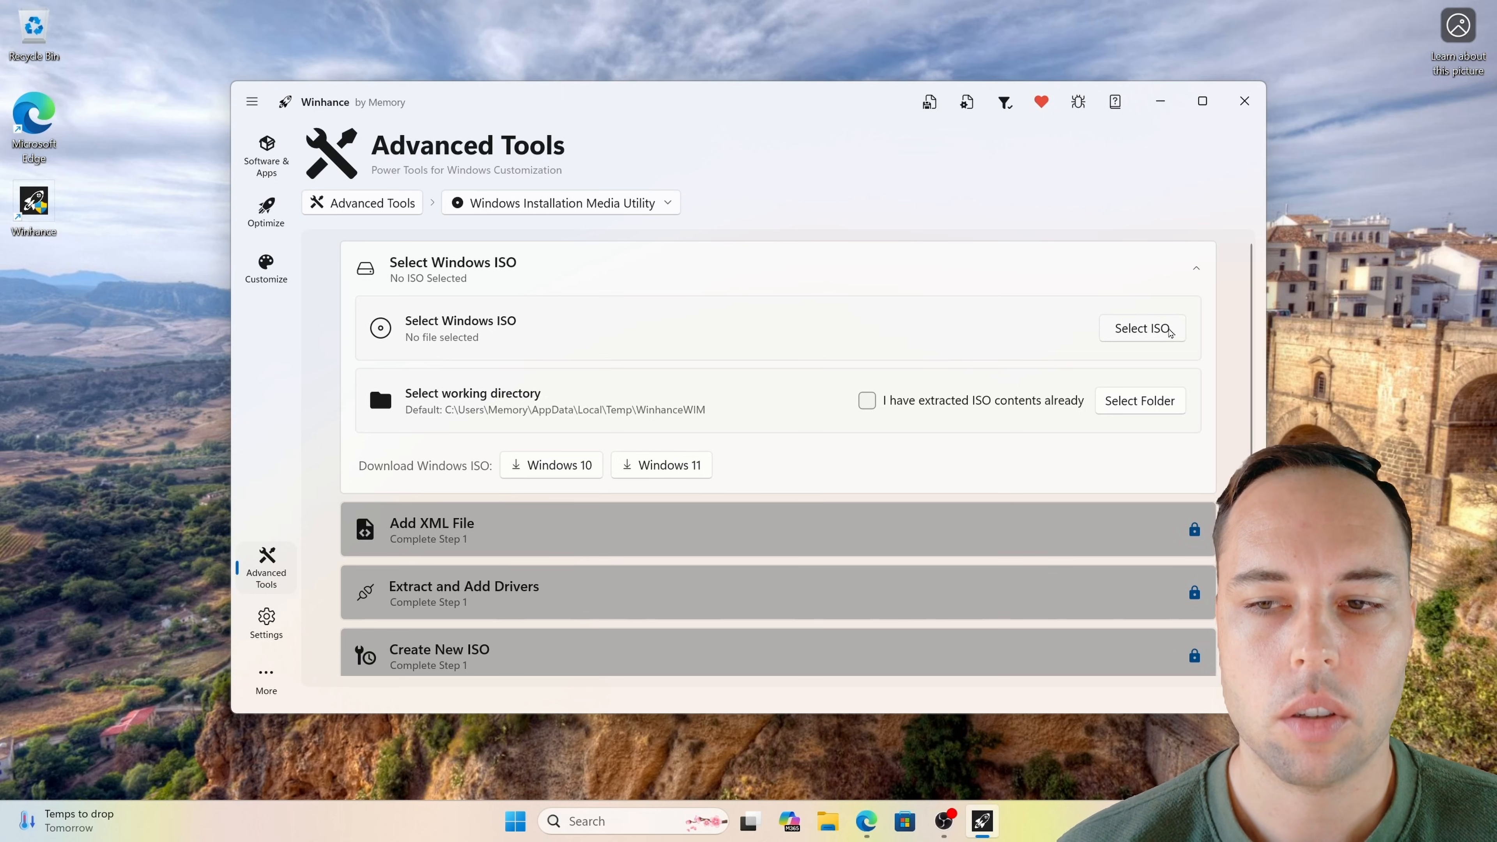
# Select Win11_25H2_English_x64 from the Downloads folder as the Windows ISO in Winhance.
pyautogui.click(1167, 331)
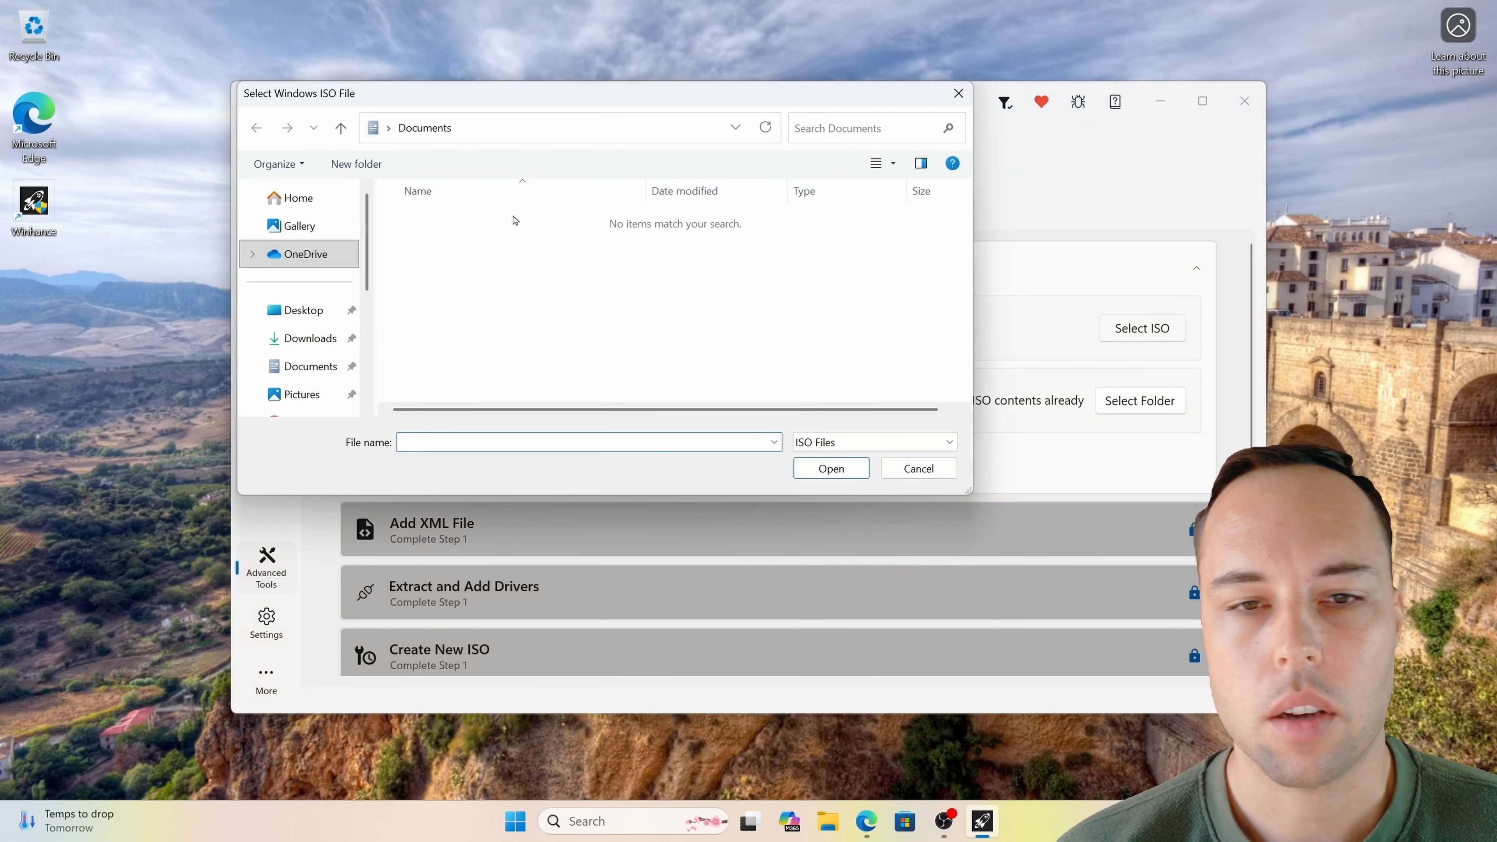
pyautogui.click(310, 337)
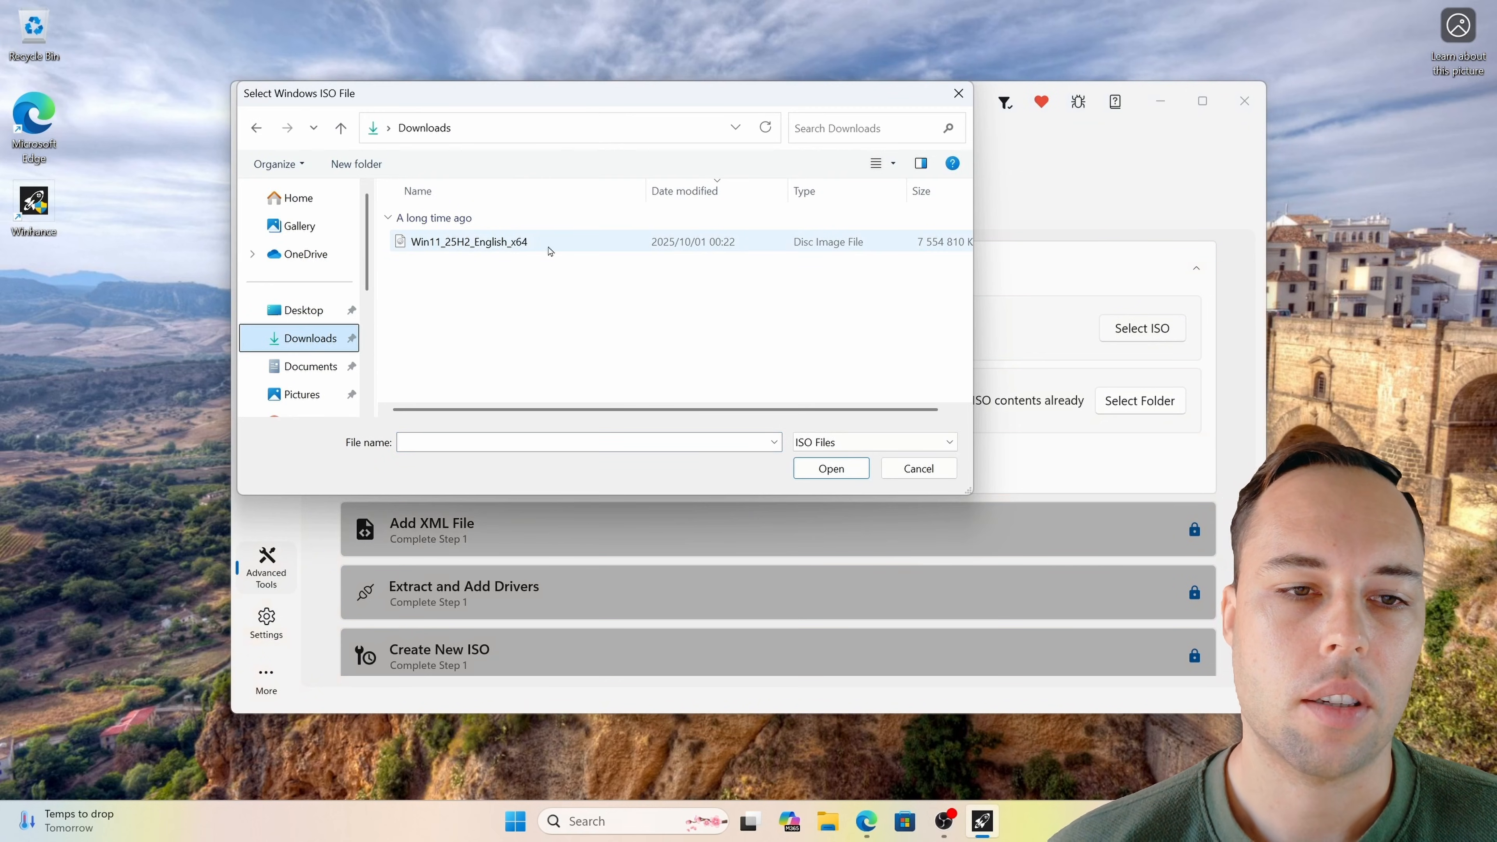
pyautogui.click(548, 251)
pyautogui.click(831, 468)
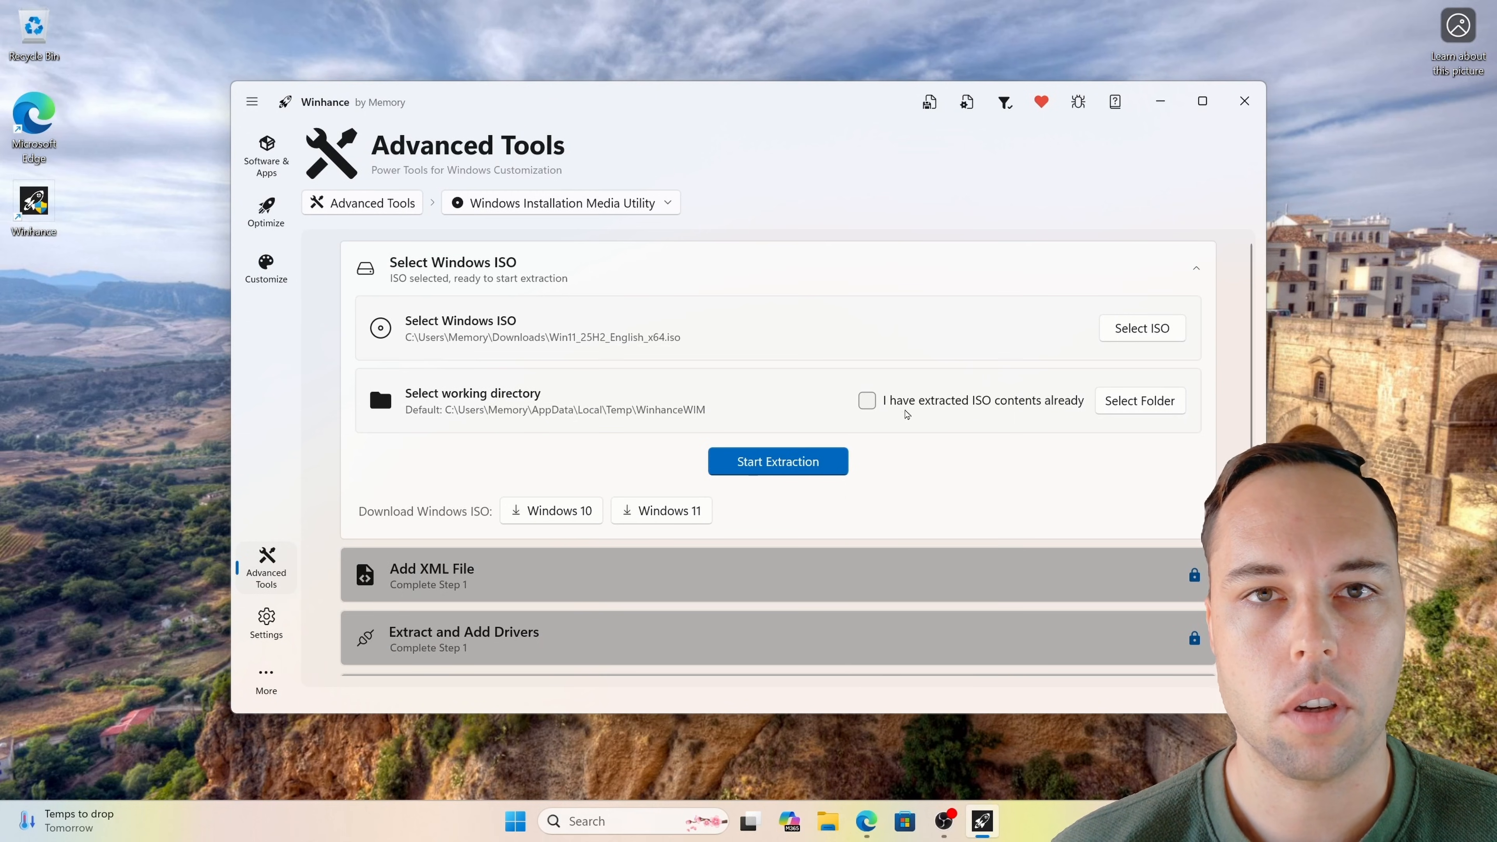
# Set the Desktop as the working directory and extract the ISO contents there.
pyautogui.click(1137, 407)
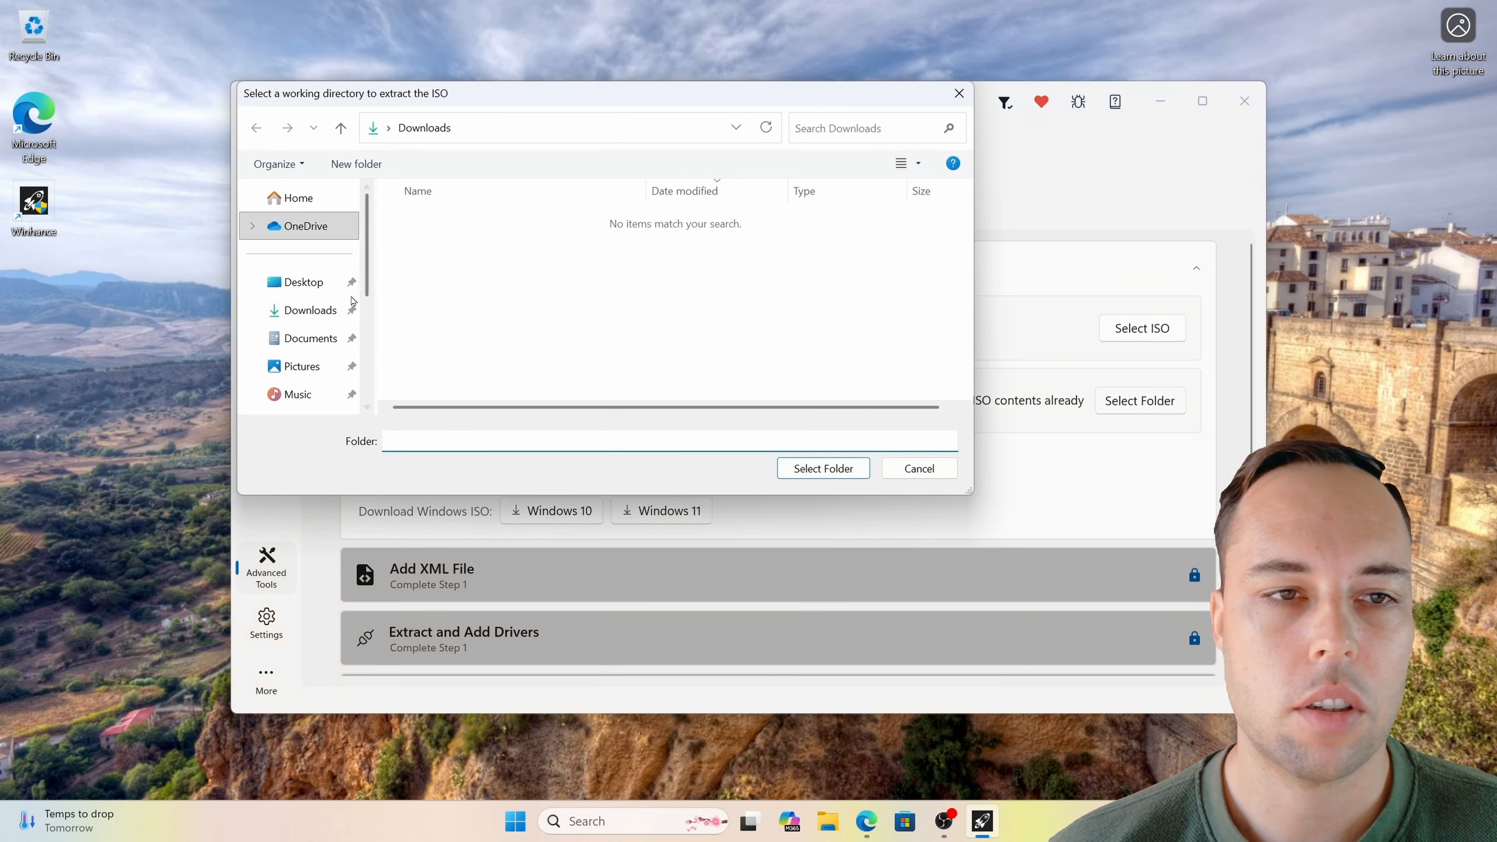
pyautogui.click(303, 283)
pyautogui.click(822, 468)
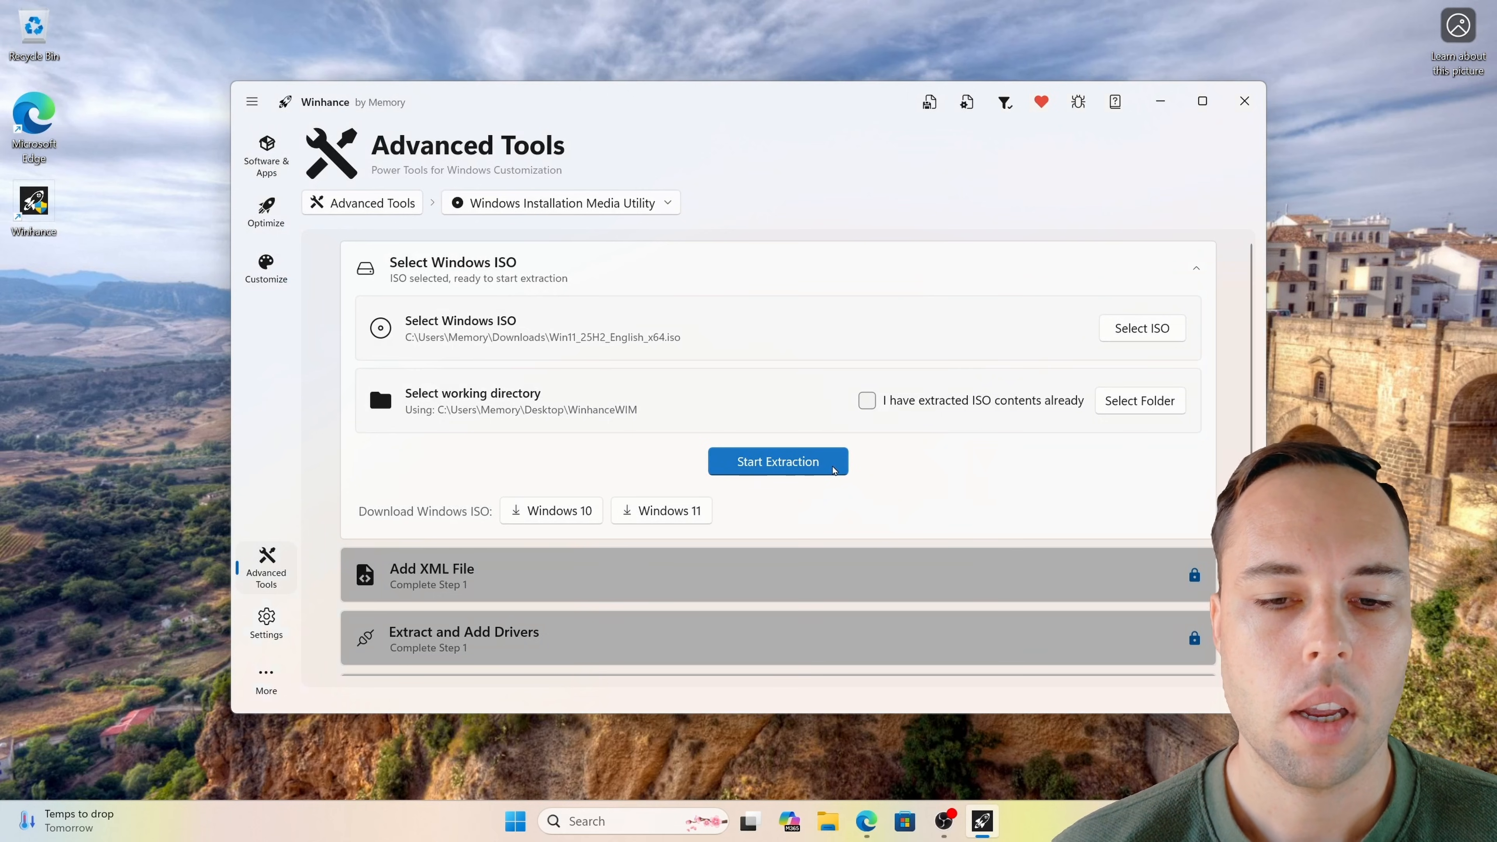
pyautogui.click(834, 470)
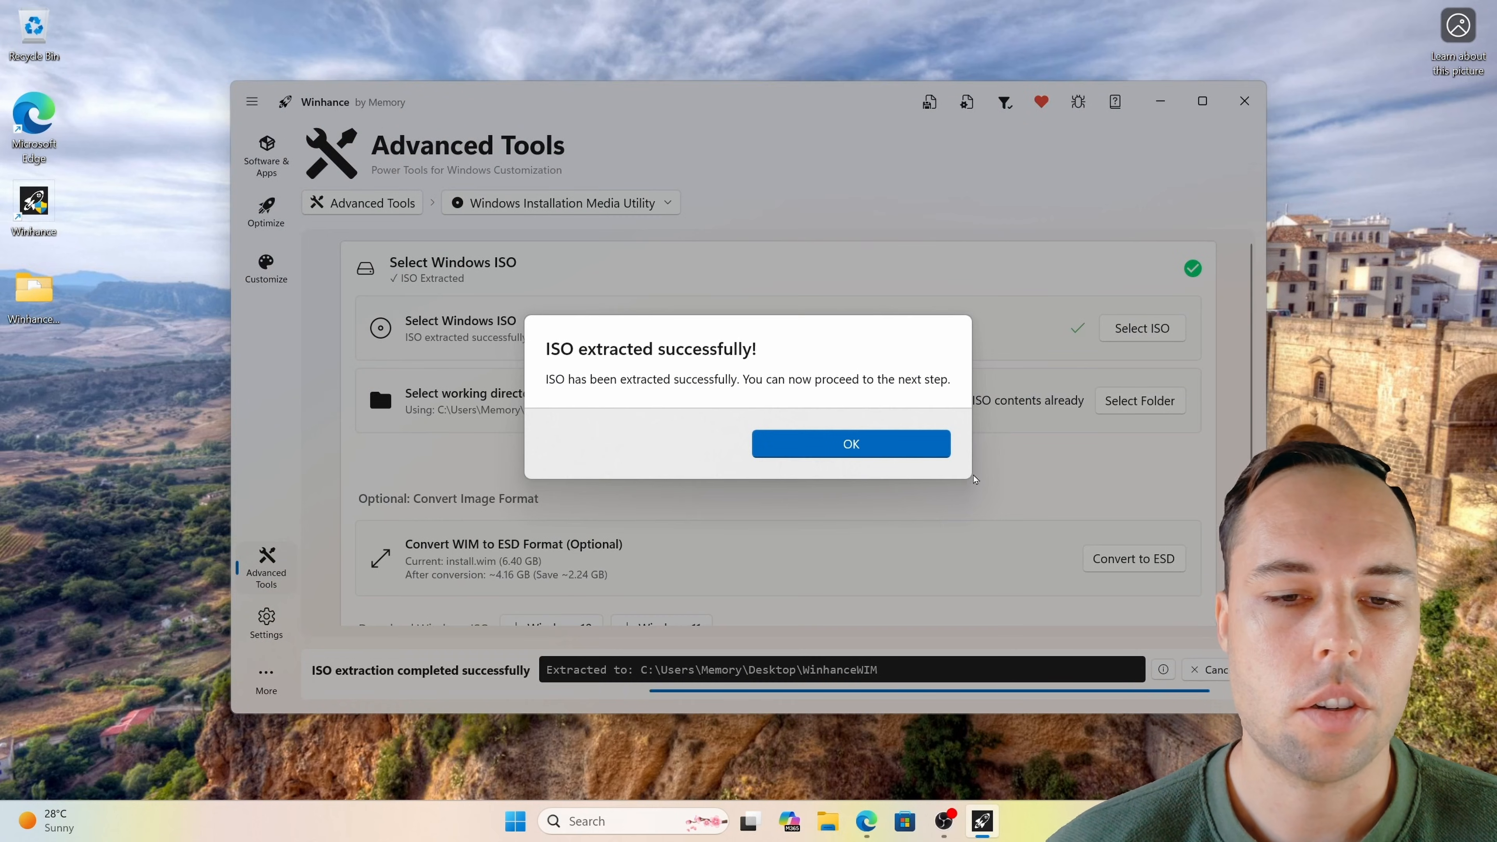
pyautogui.click(895, 449)
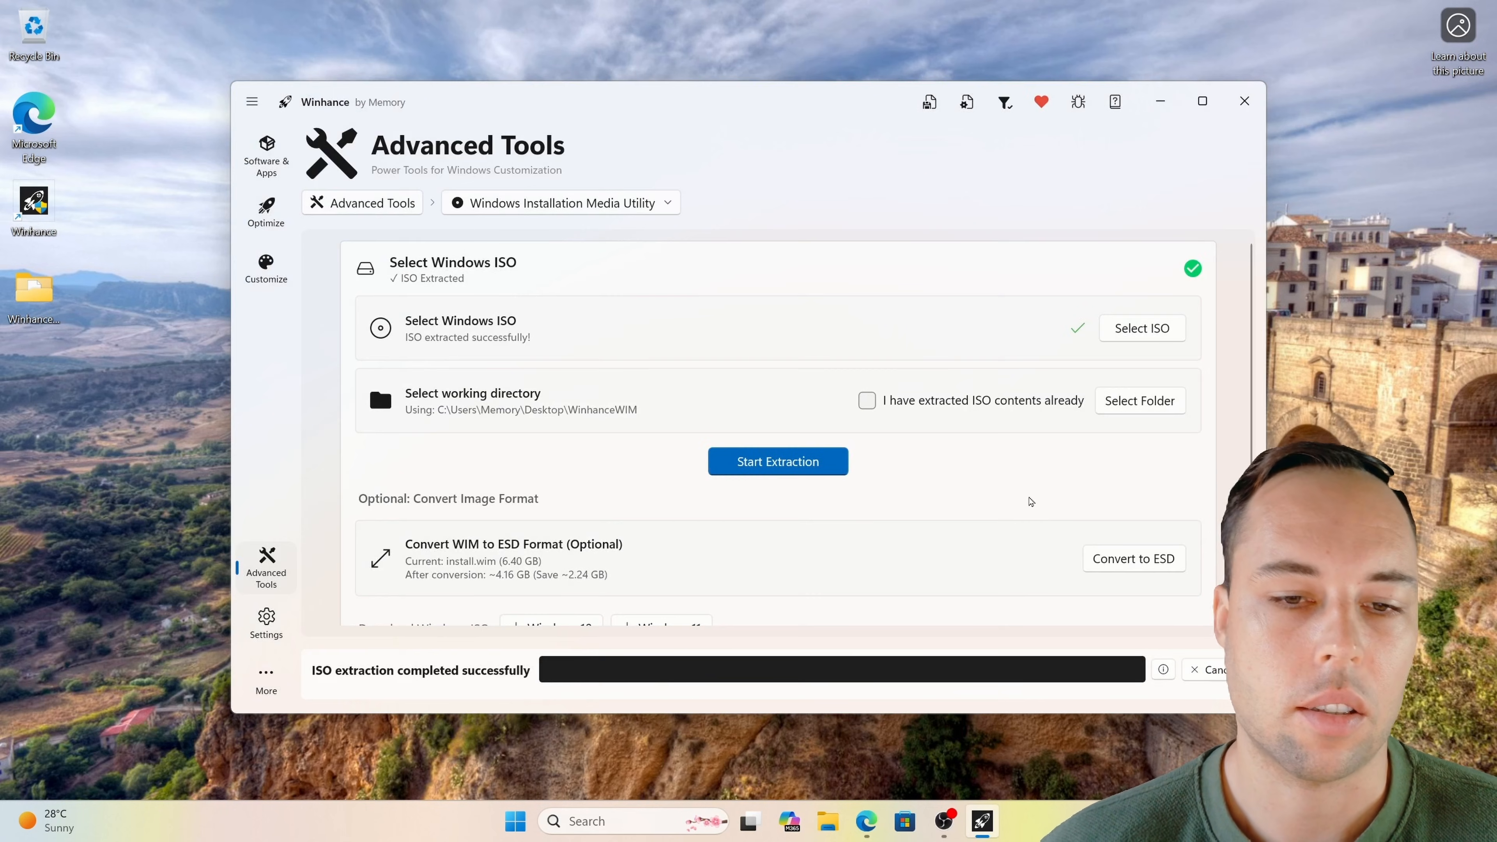
# Download the UnattendedWinstall XML and add it to the installation media.
pyautogui.scroll(-2, 1019, 495)
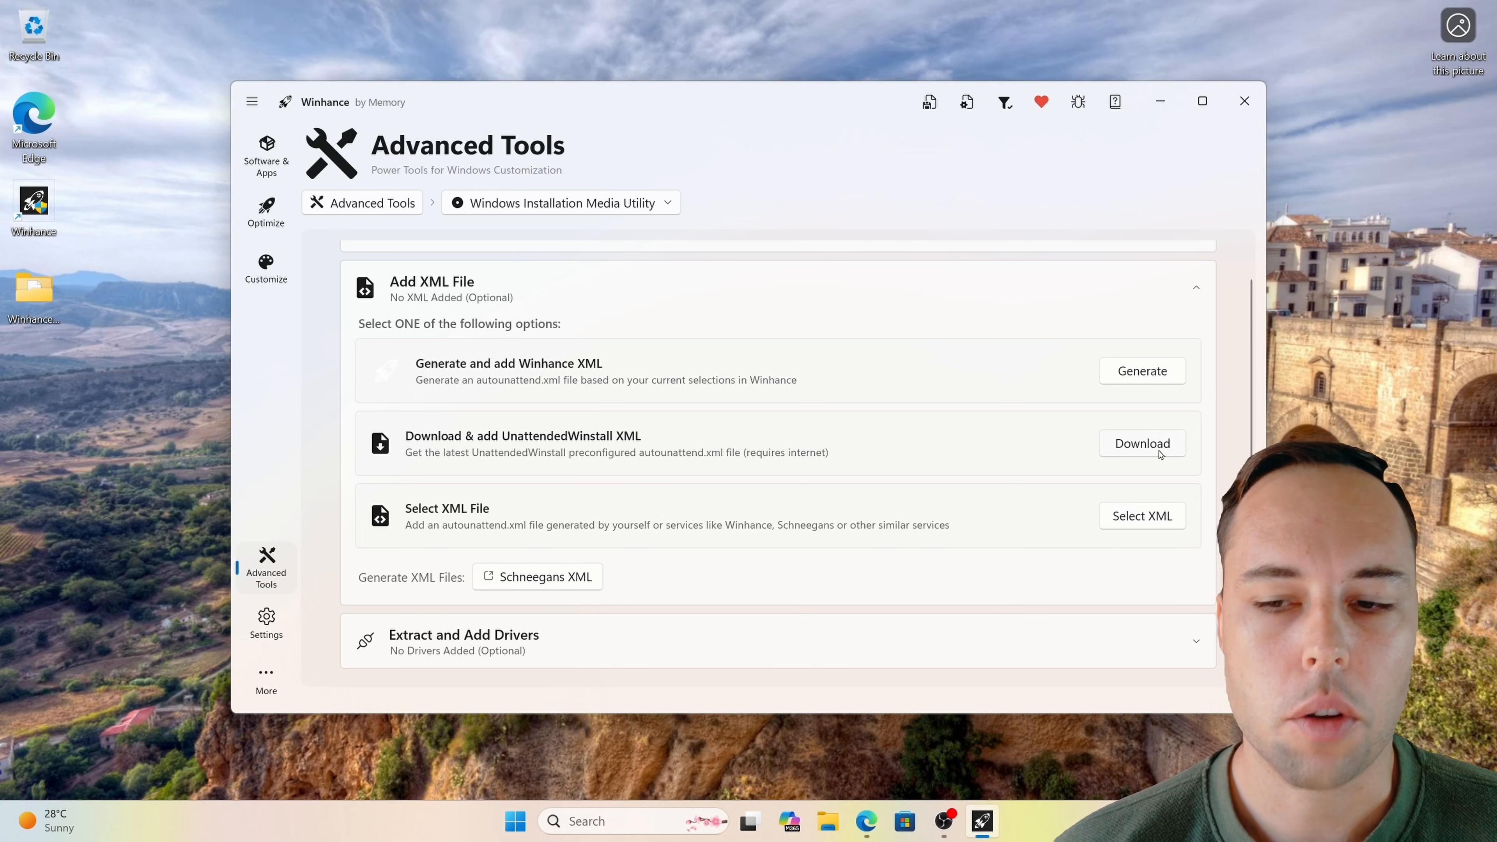
pyautogui.click(1159, 452)
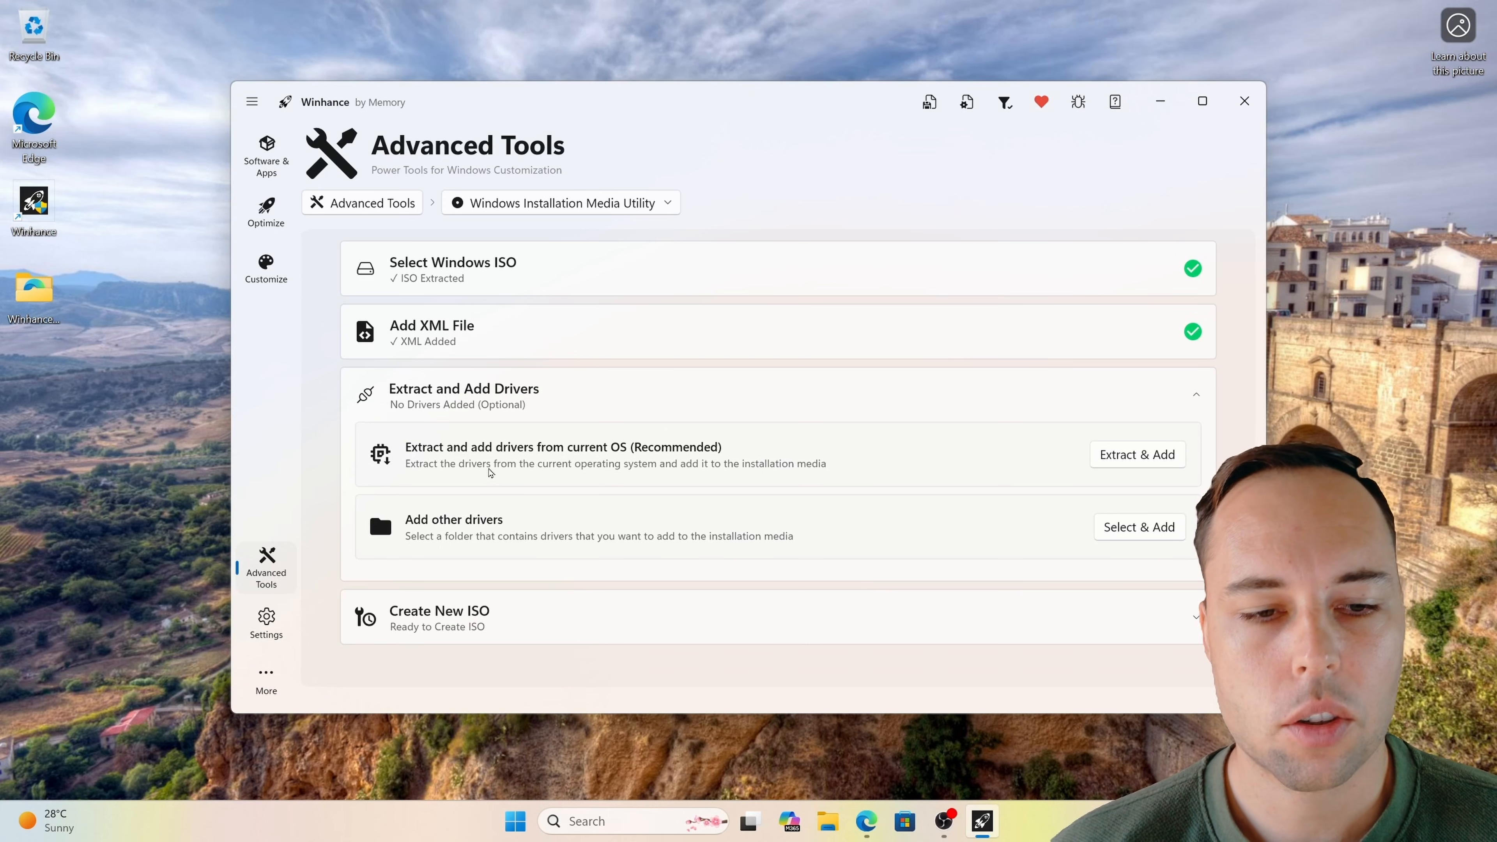
# Extract the drivers from the current operating system and add them to the installation media.
pyautogui.click(1136, 461)
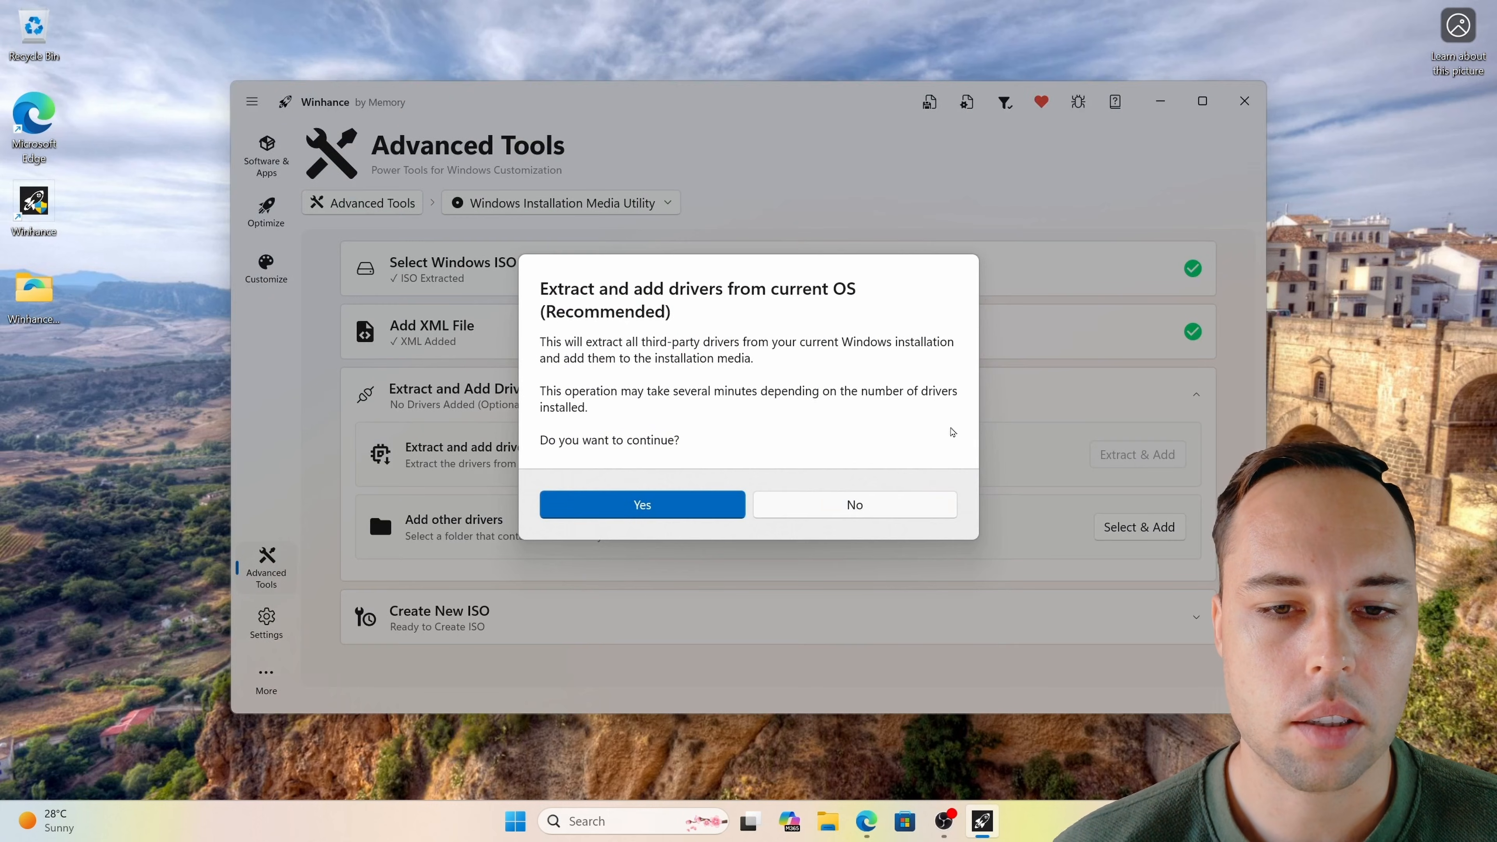
pyautogui.click(682, 510)
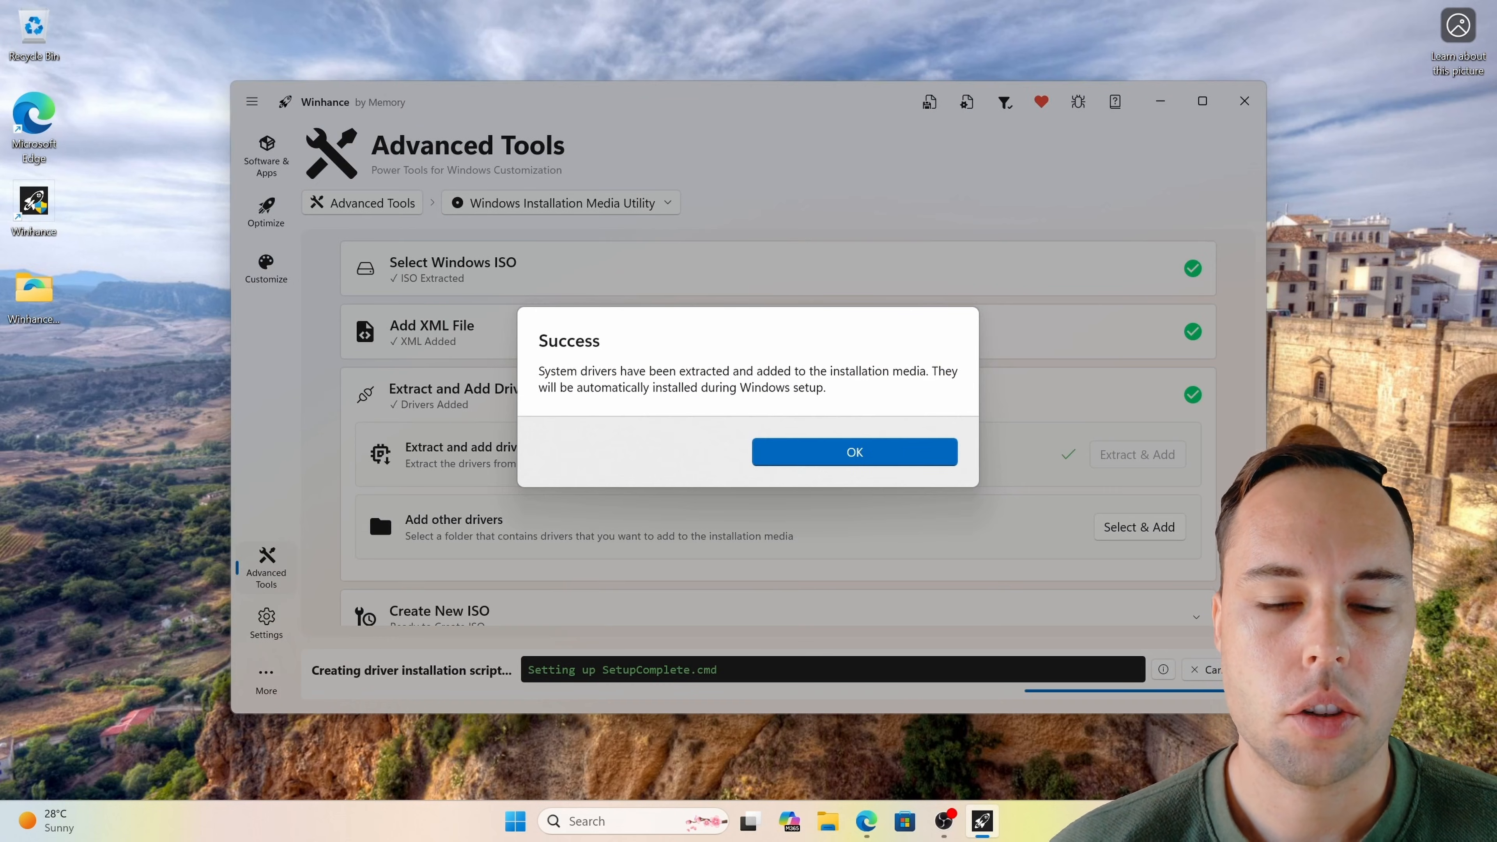
pyautogui.click(882, 452)
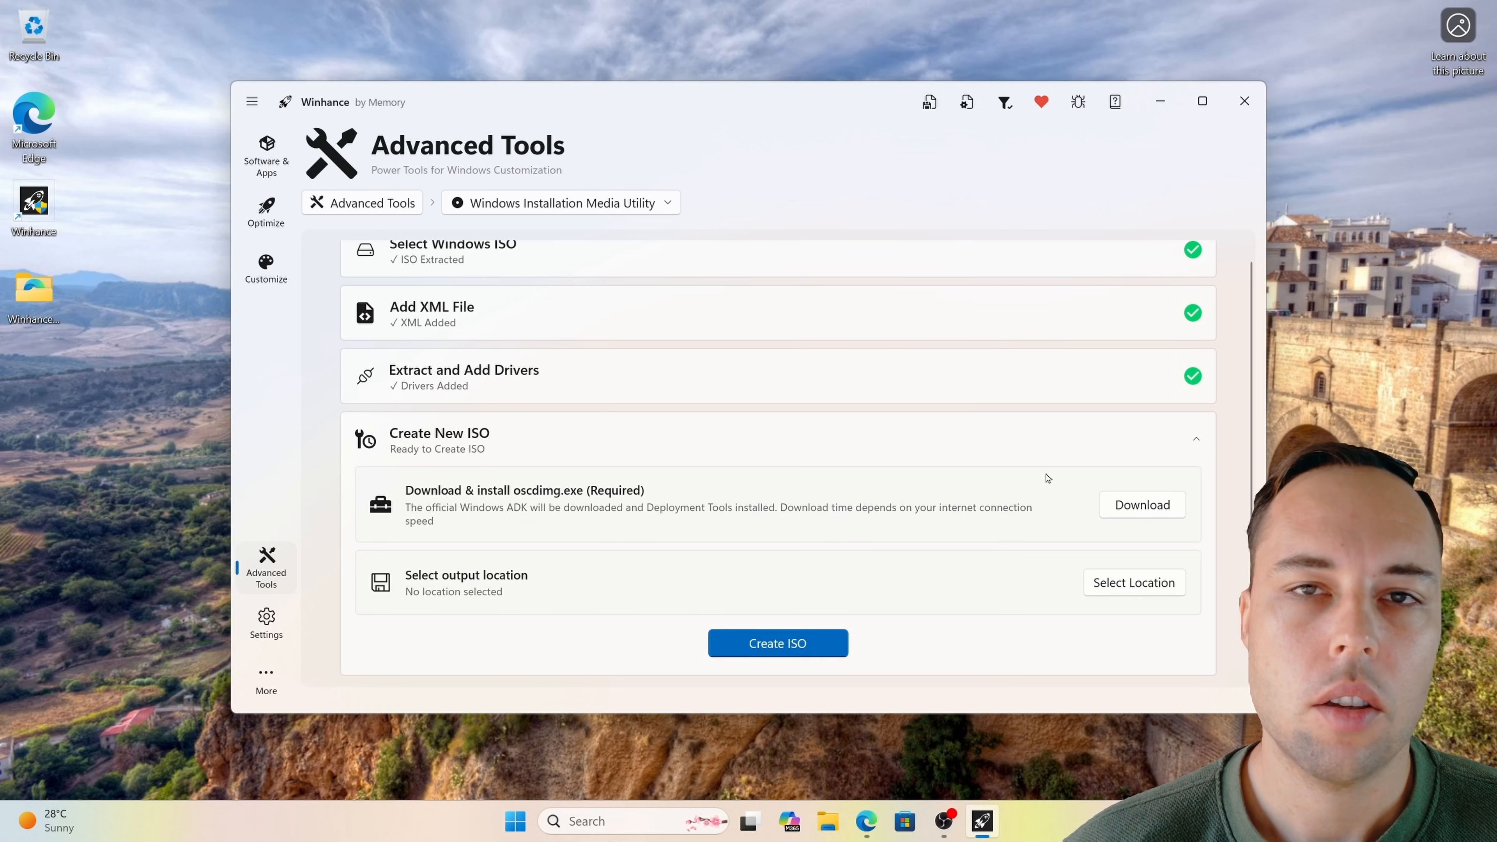
# Download and install the required oscdimg.exe, and create the new ISO on the Desktop with the file name Winhance_Windows11.
pyautogui.click(1141, 506)
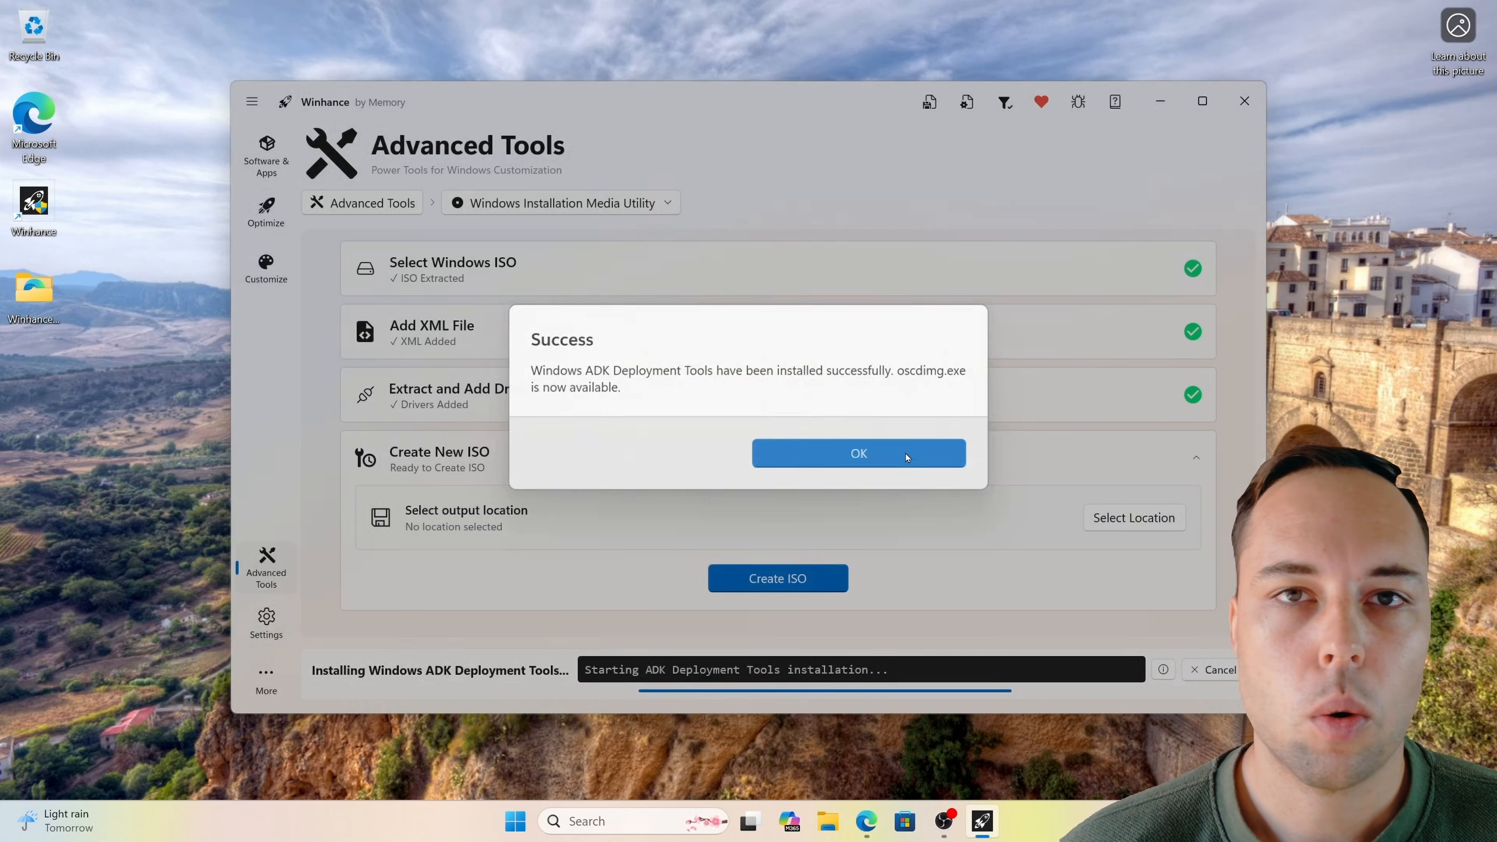
pyautogui.click(905, 452)
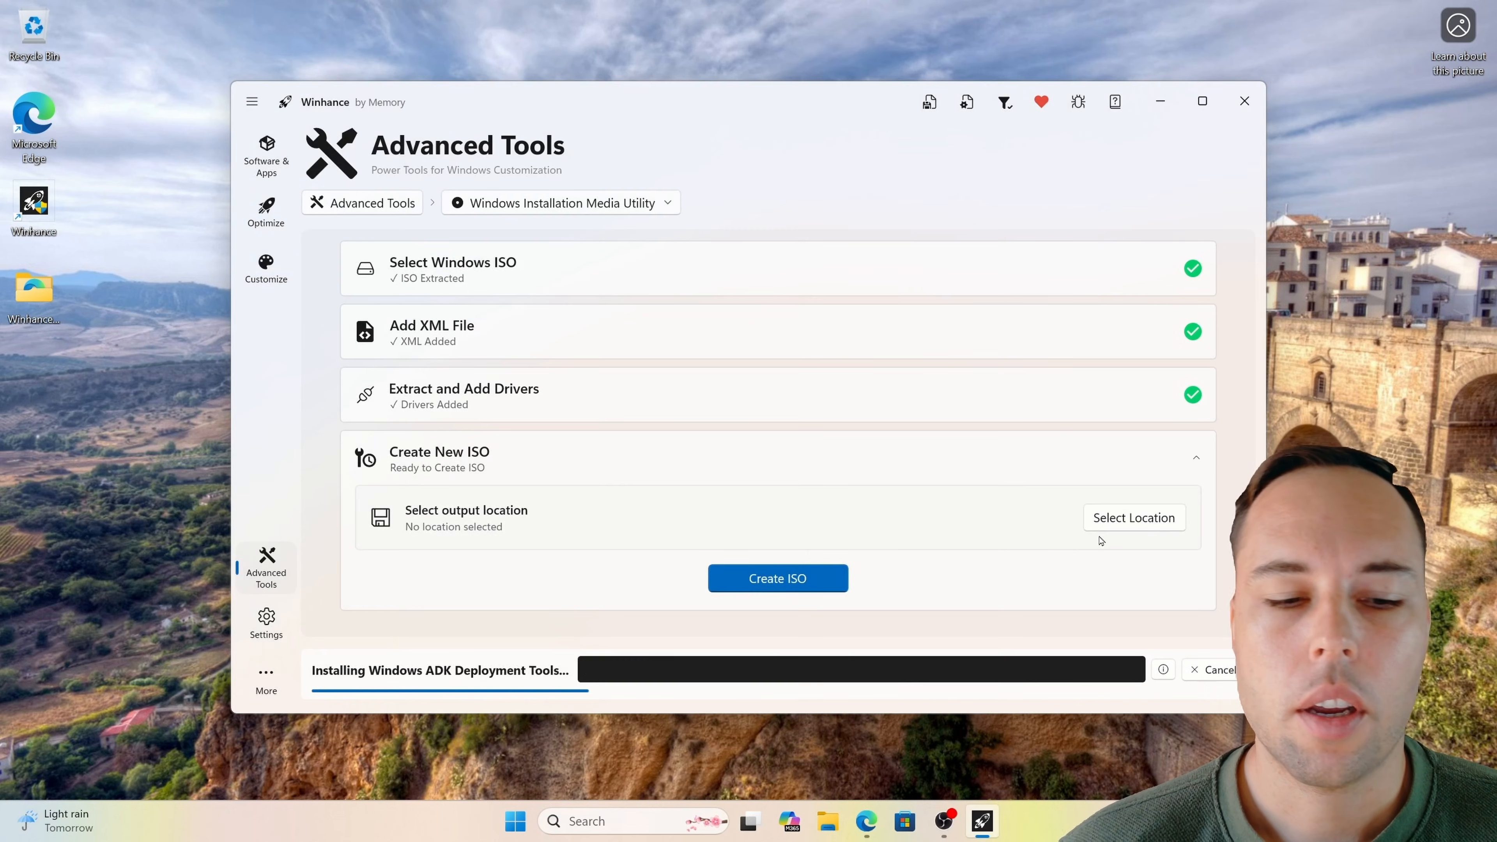
pyautogui.click(1117, 518)
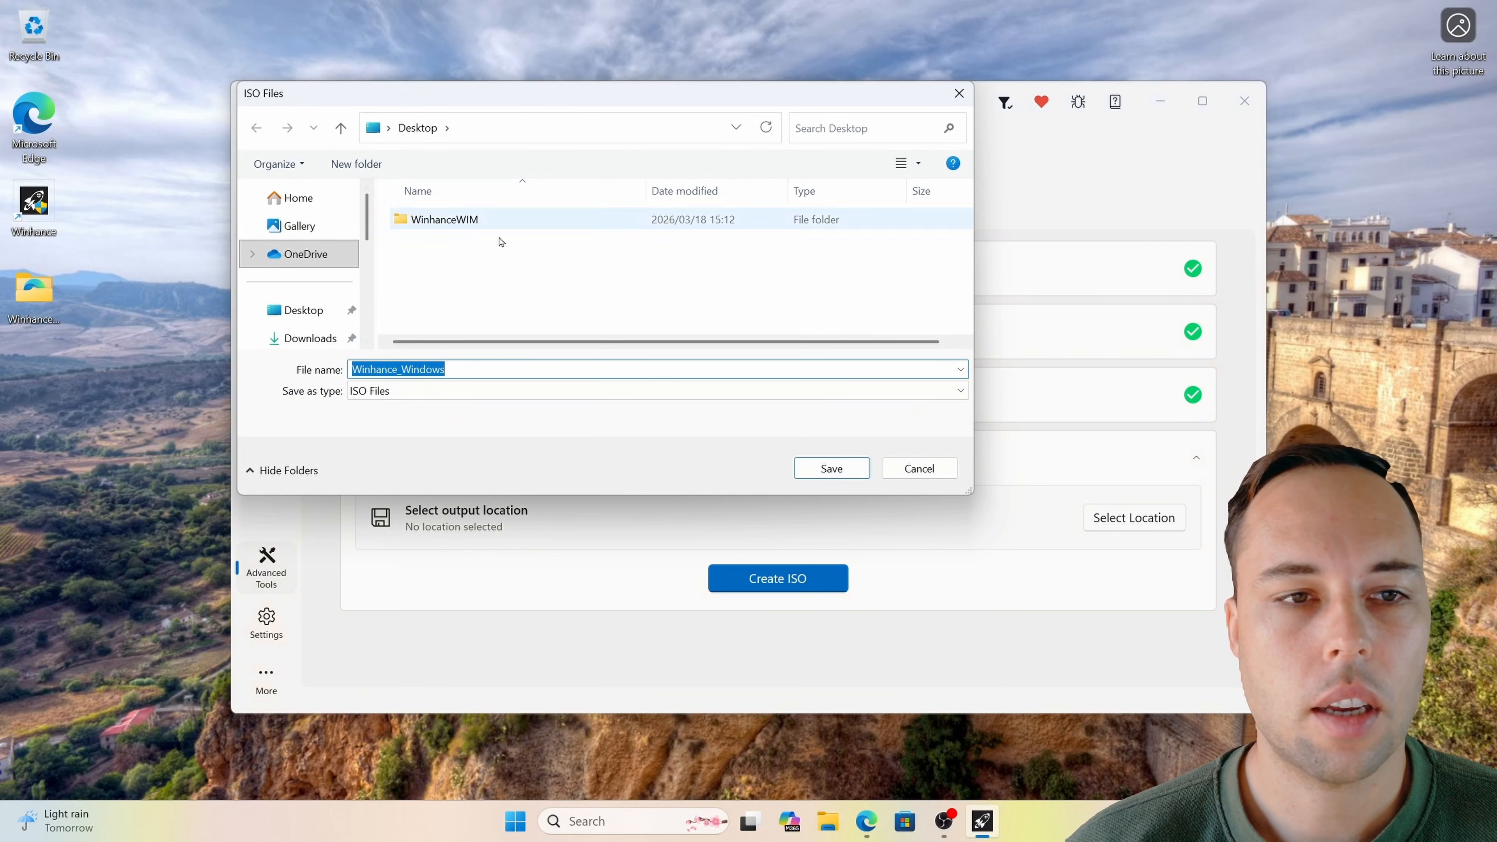
pyautogui.click(453, 371)
pyautogui.write('11')
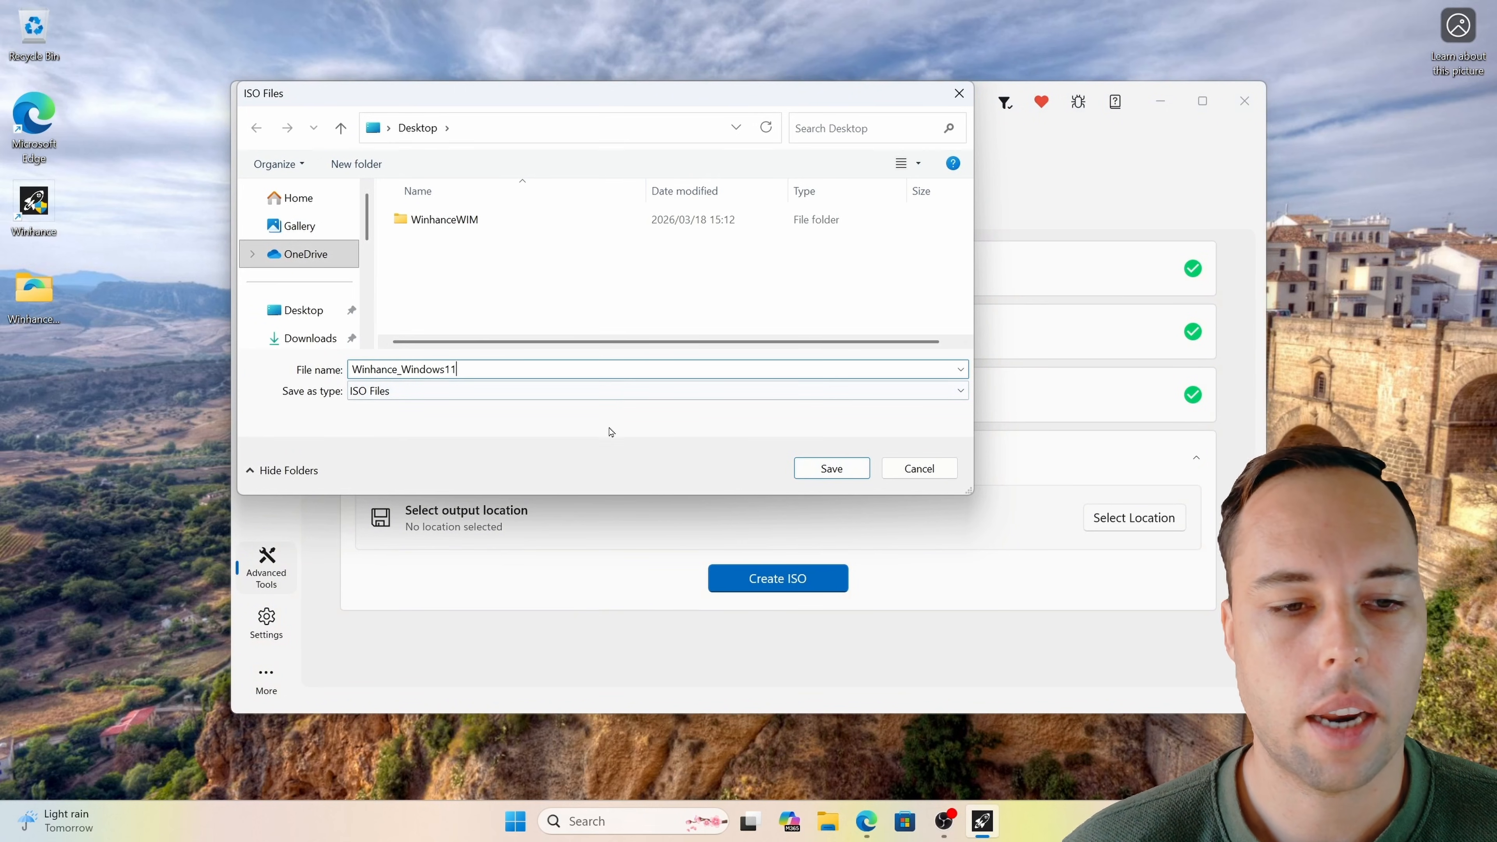
pyautogui.click(829, 471)
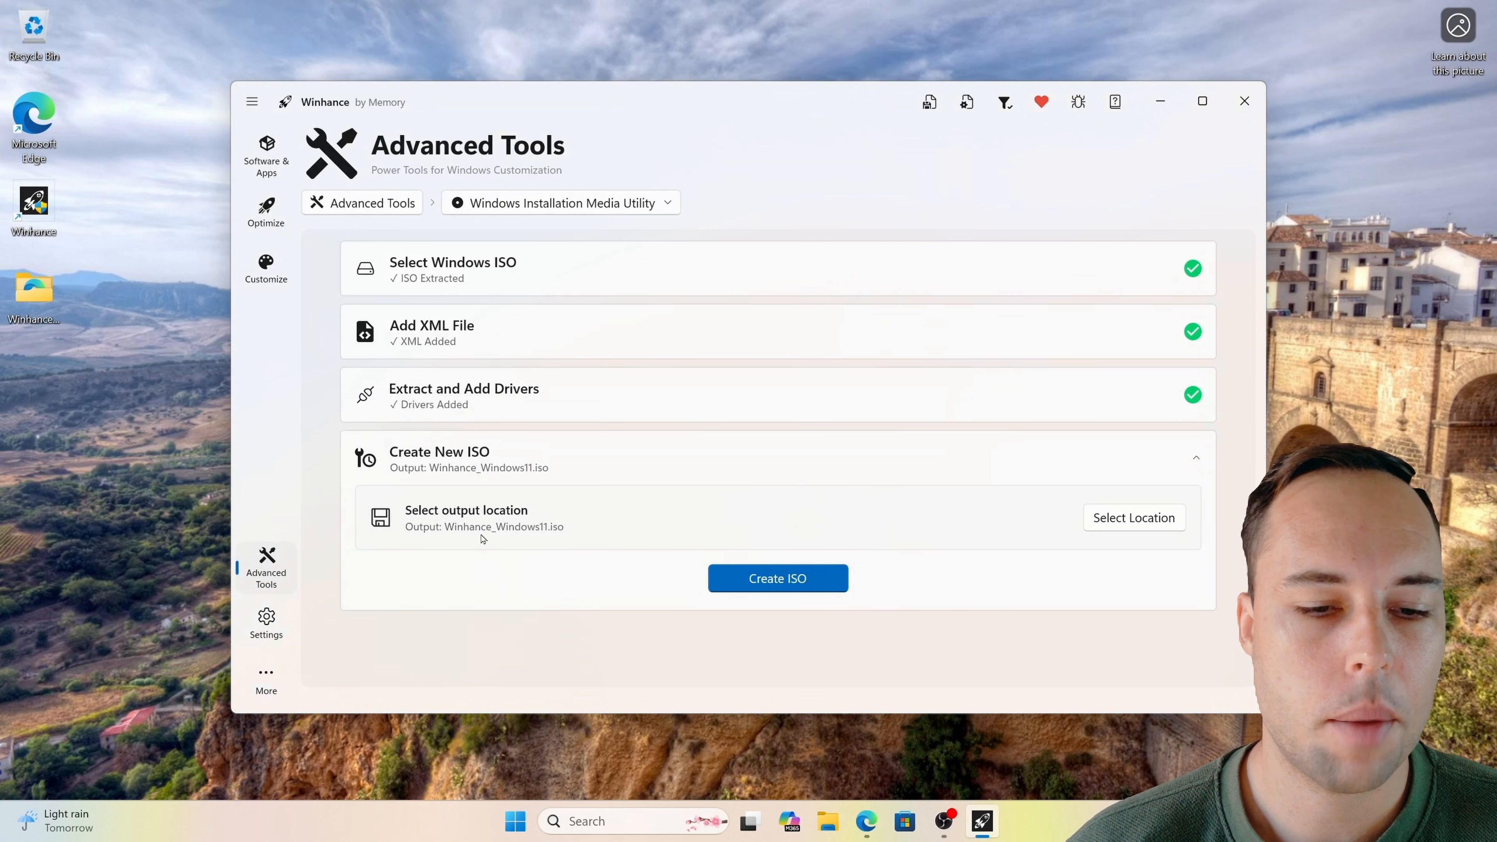
pyautogui.click(777, 588)
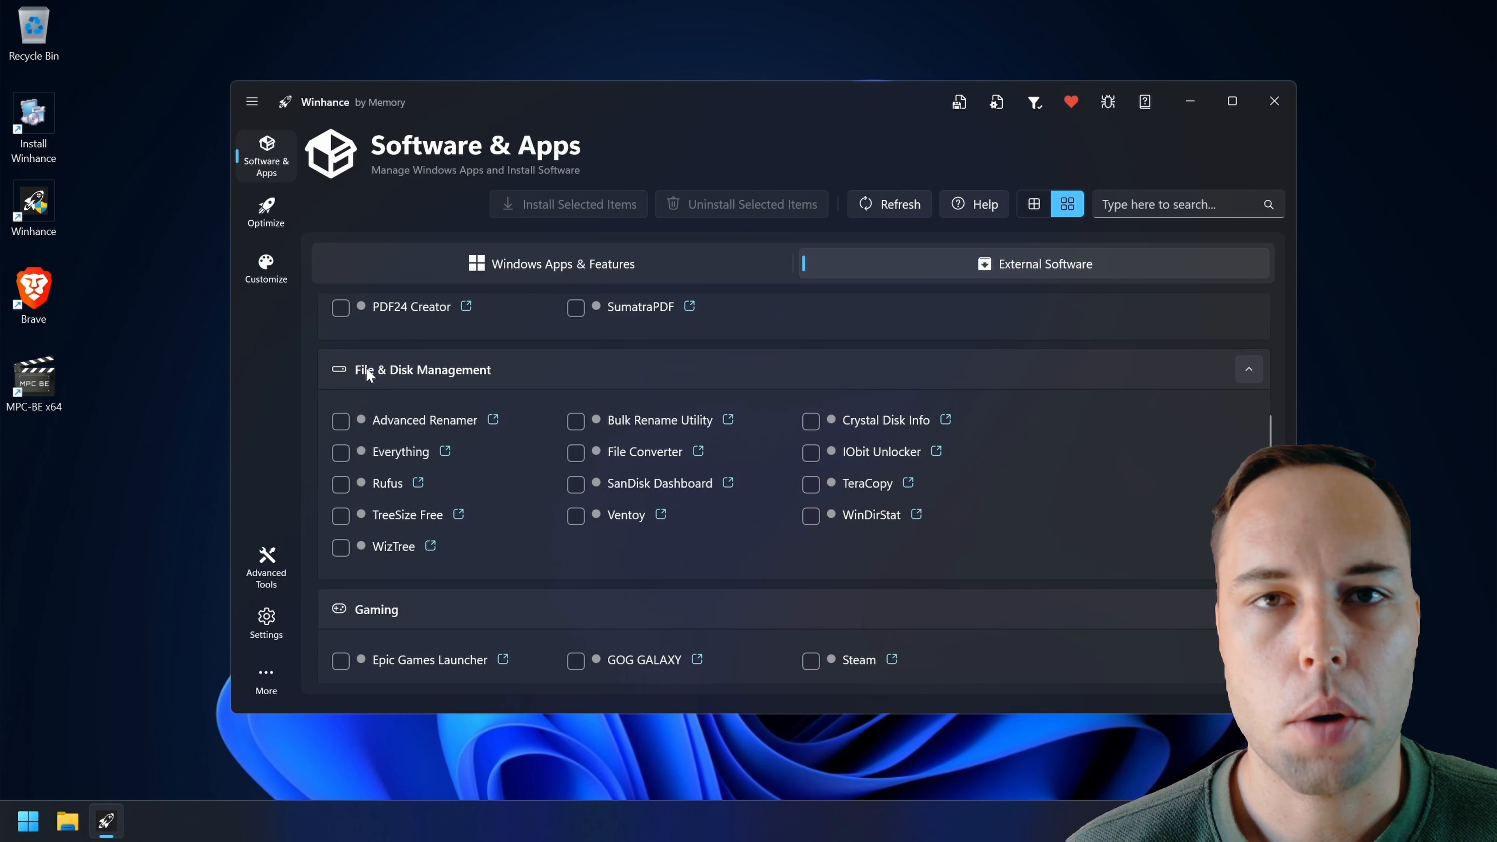
# Select Ventoy under File & Disk Management in the external software list and install it.
pyautogui.click(577, 516)
pyautogui.click(577, 204)
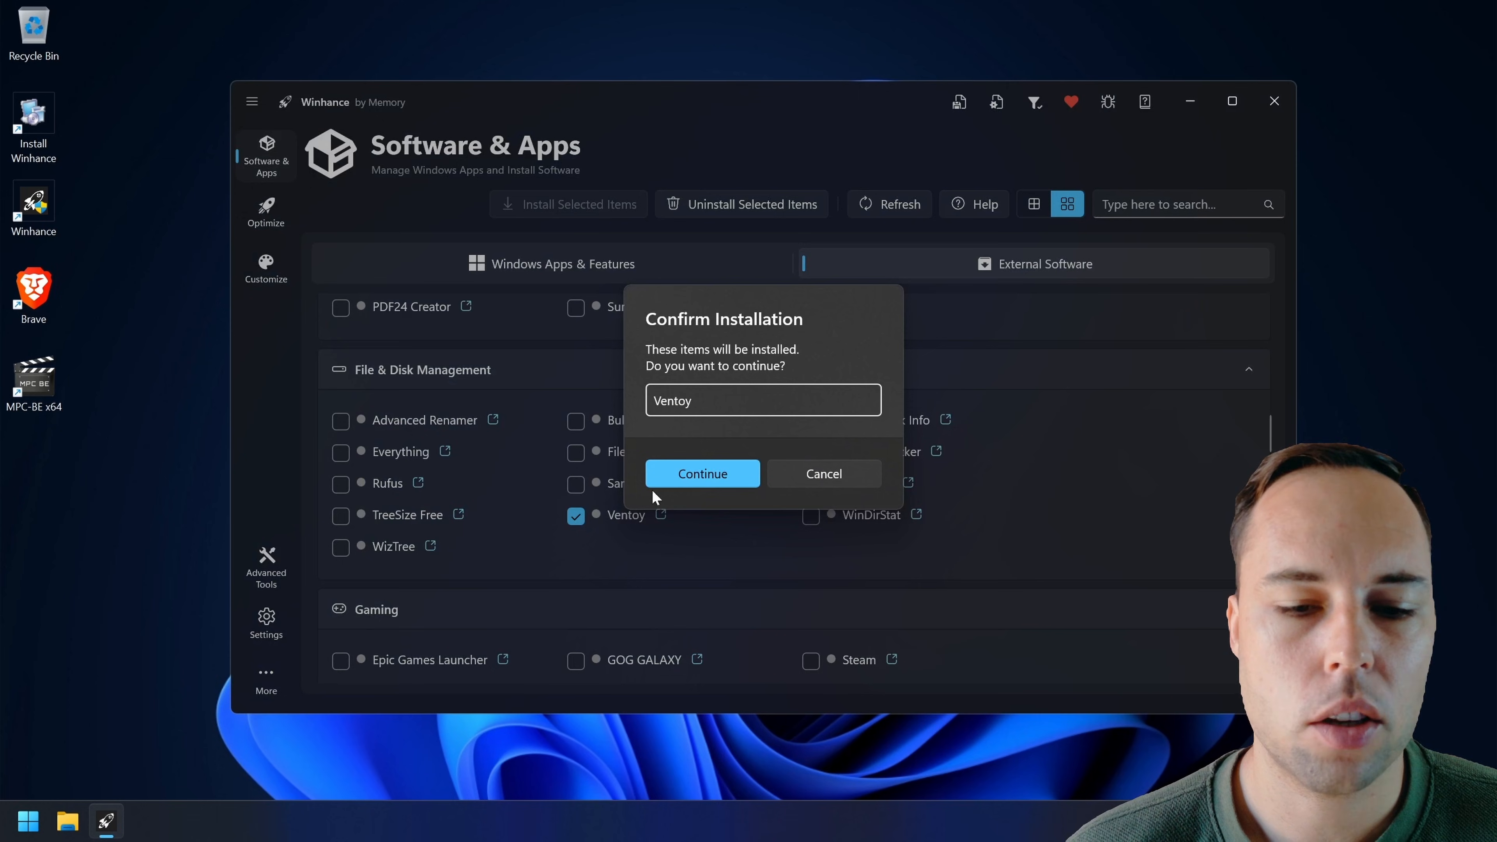
pyautogui.click(716, 480)
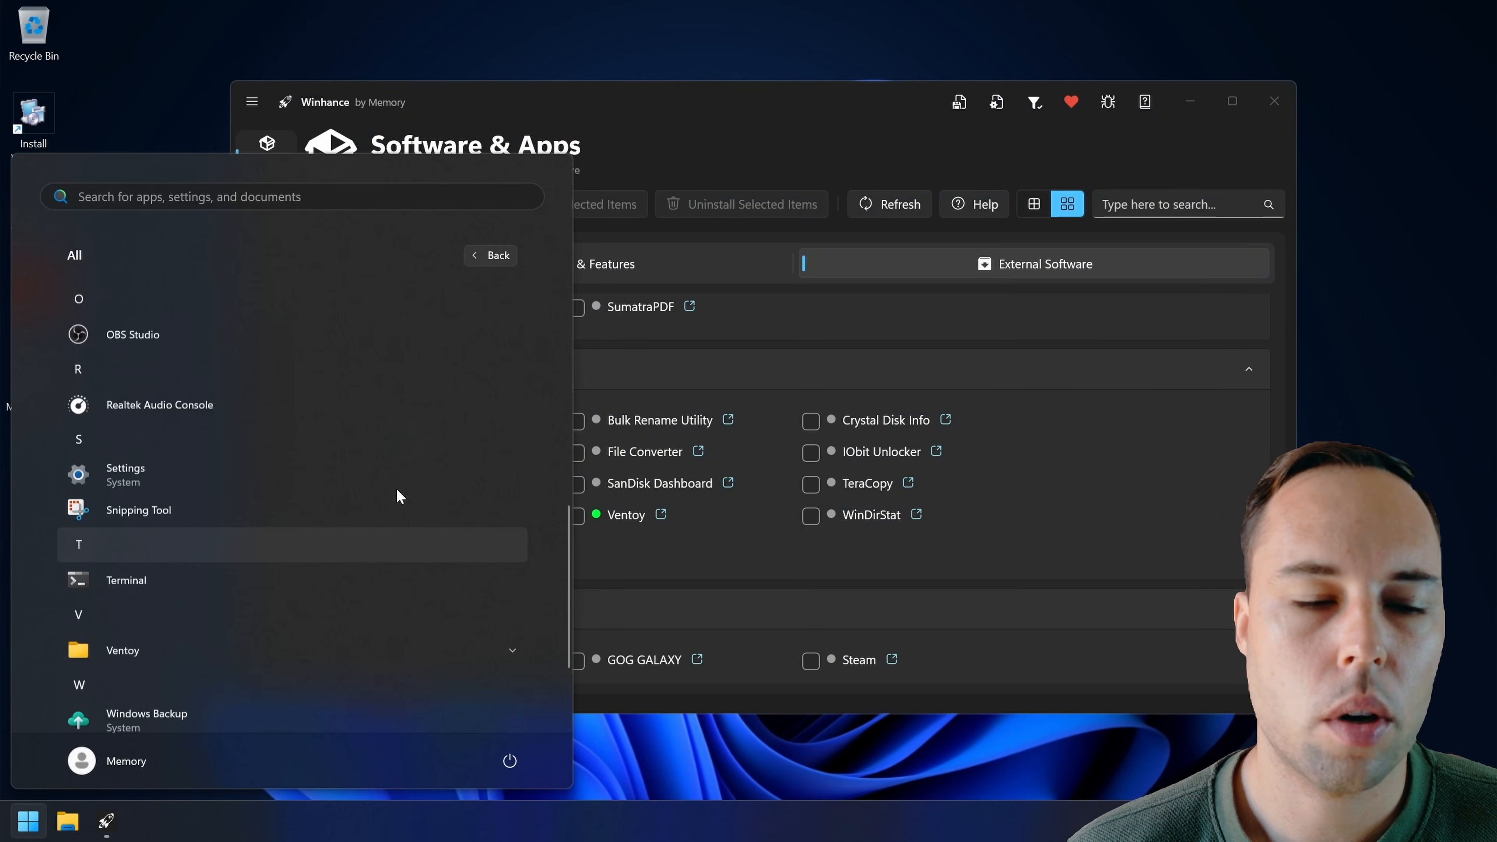
# Find the Ventoy folder among all installed apps and expand it to view its tools.
pyautogui.scroll(-2, 396, 487)
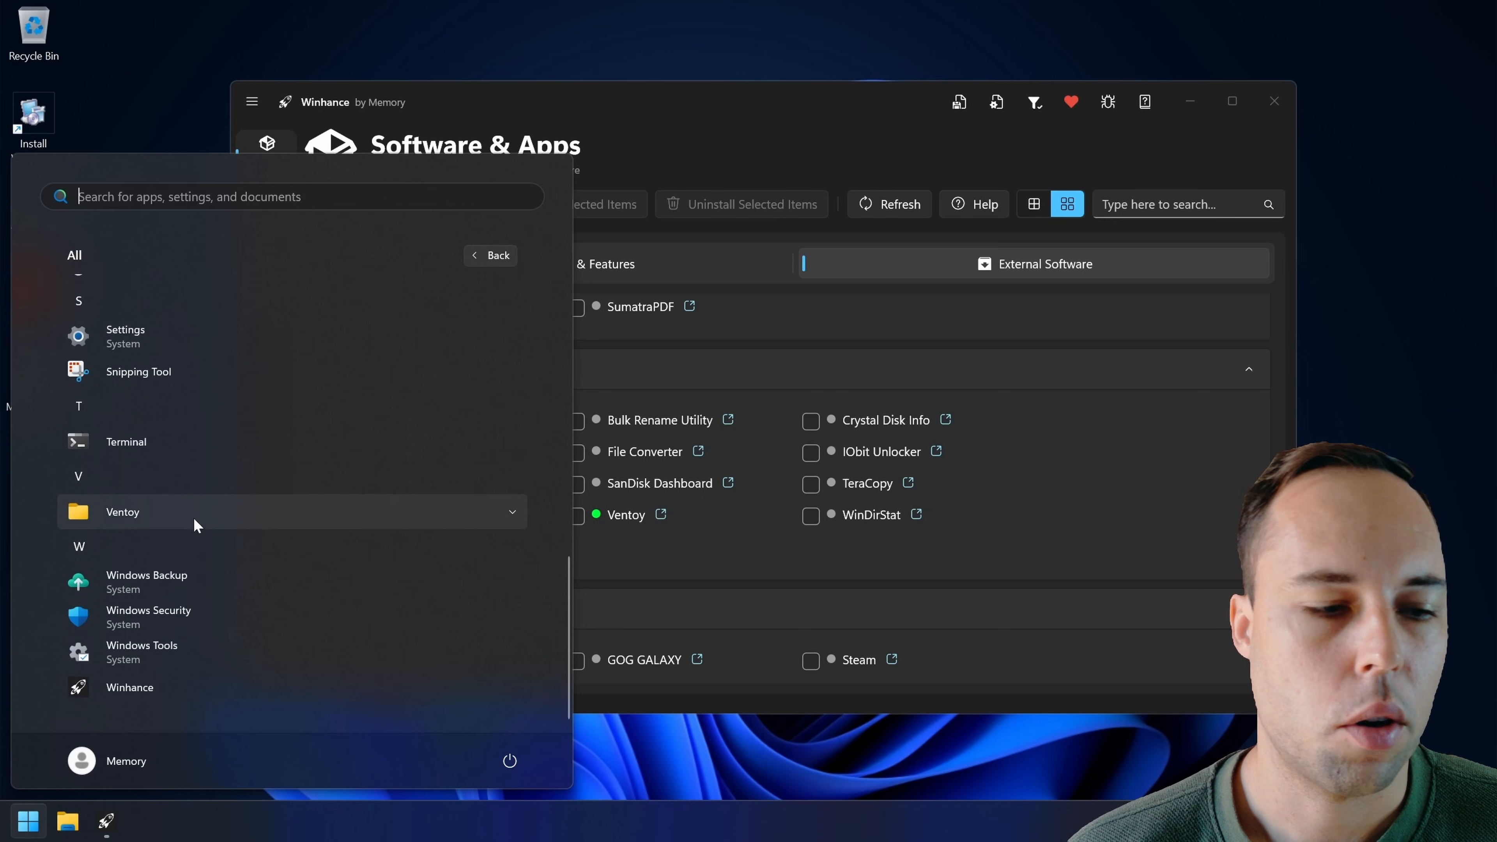
pyautogui.click(178, 510)
pyautogui.scroll(-2, 346, 528)
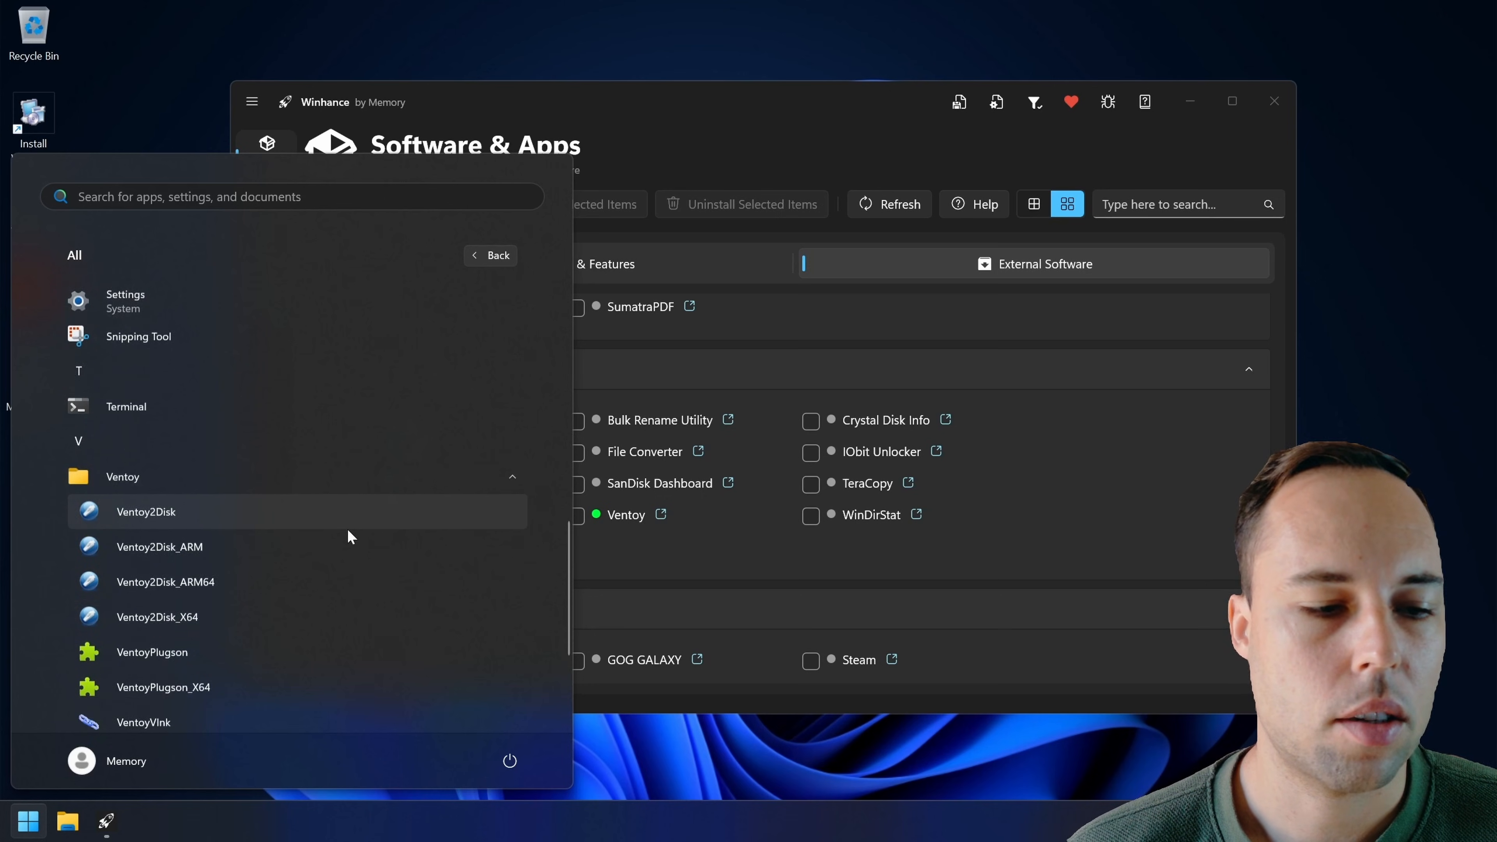
pyautogui.click(312, 410)
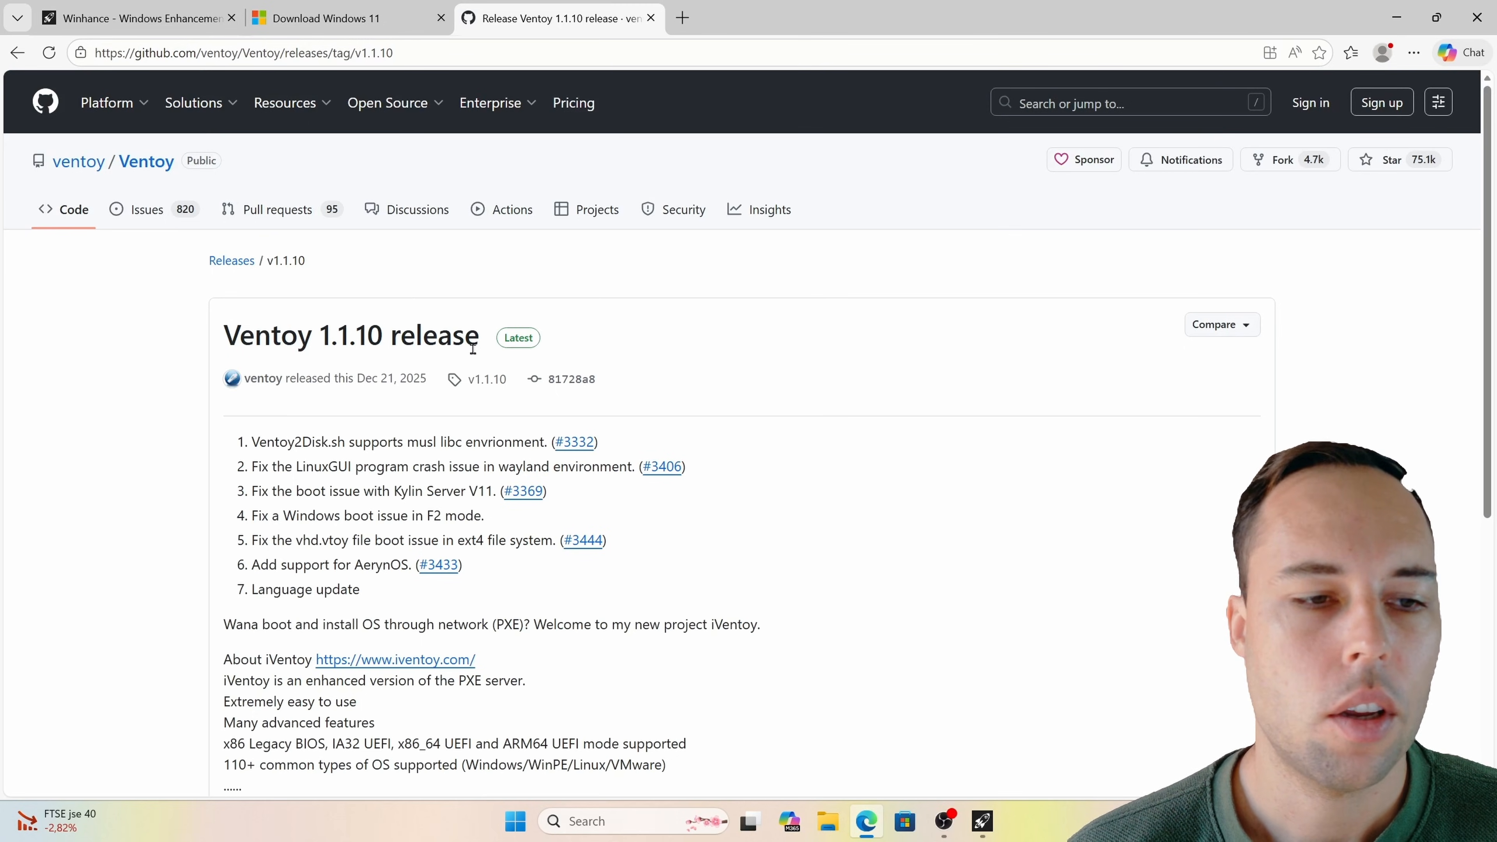
# Download ventoy-1.1.10-windows.zip from the assets of the Ventoy 1.1.10 release on GitHub.
pyautogui.scroll(-6, 802, 382)
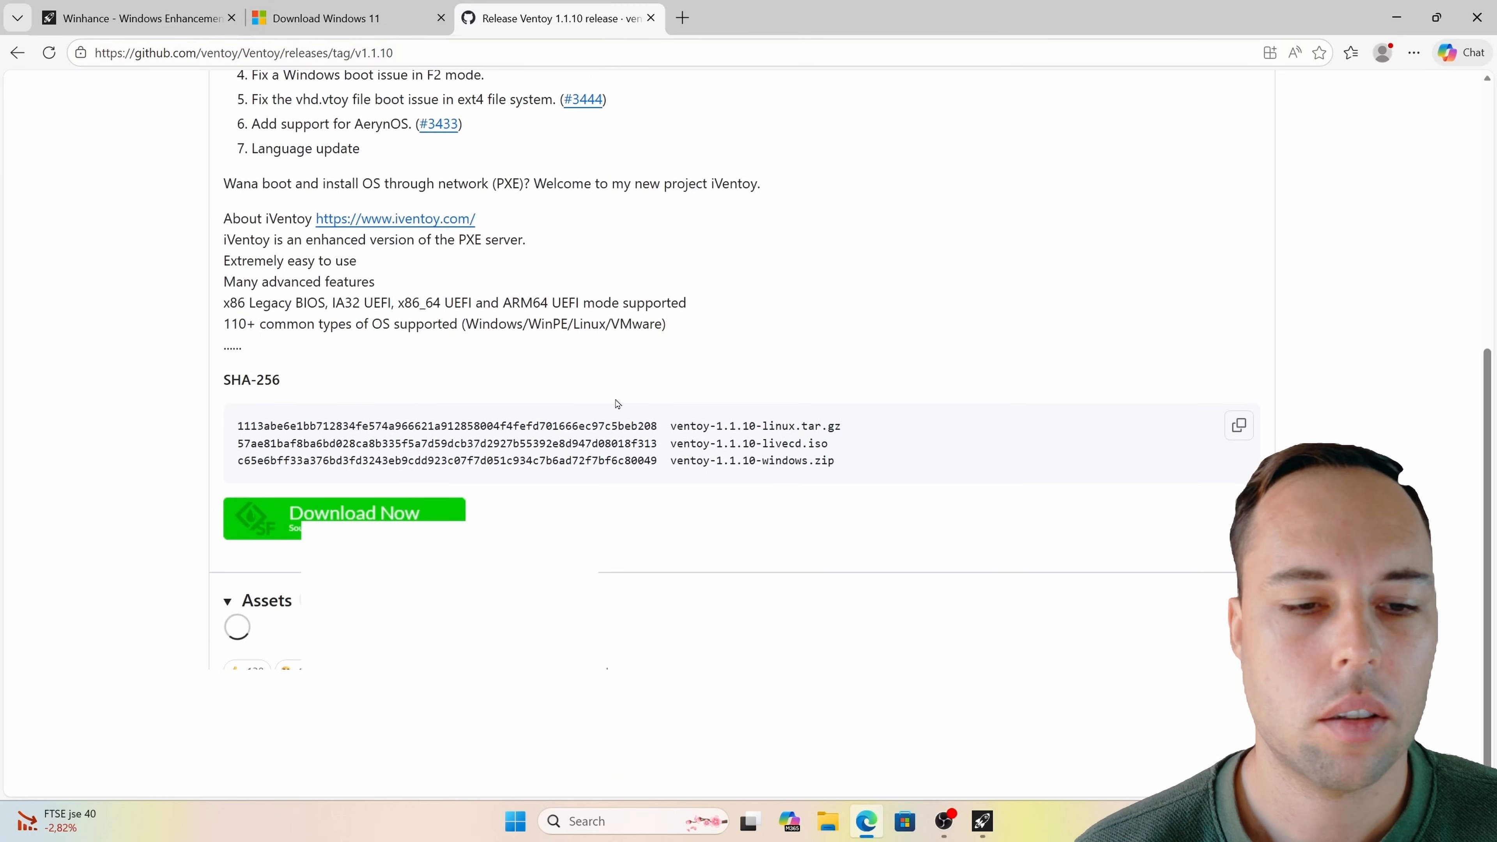
pyautogui.scroll(-3, 617, 404)
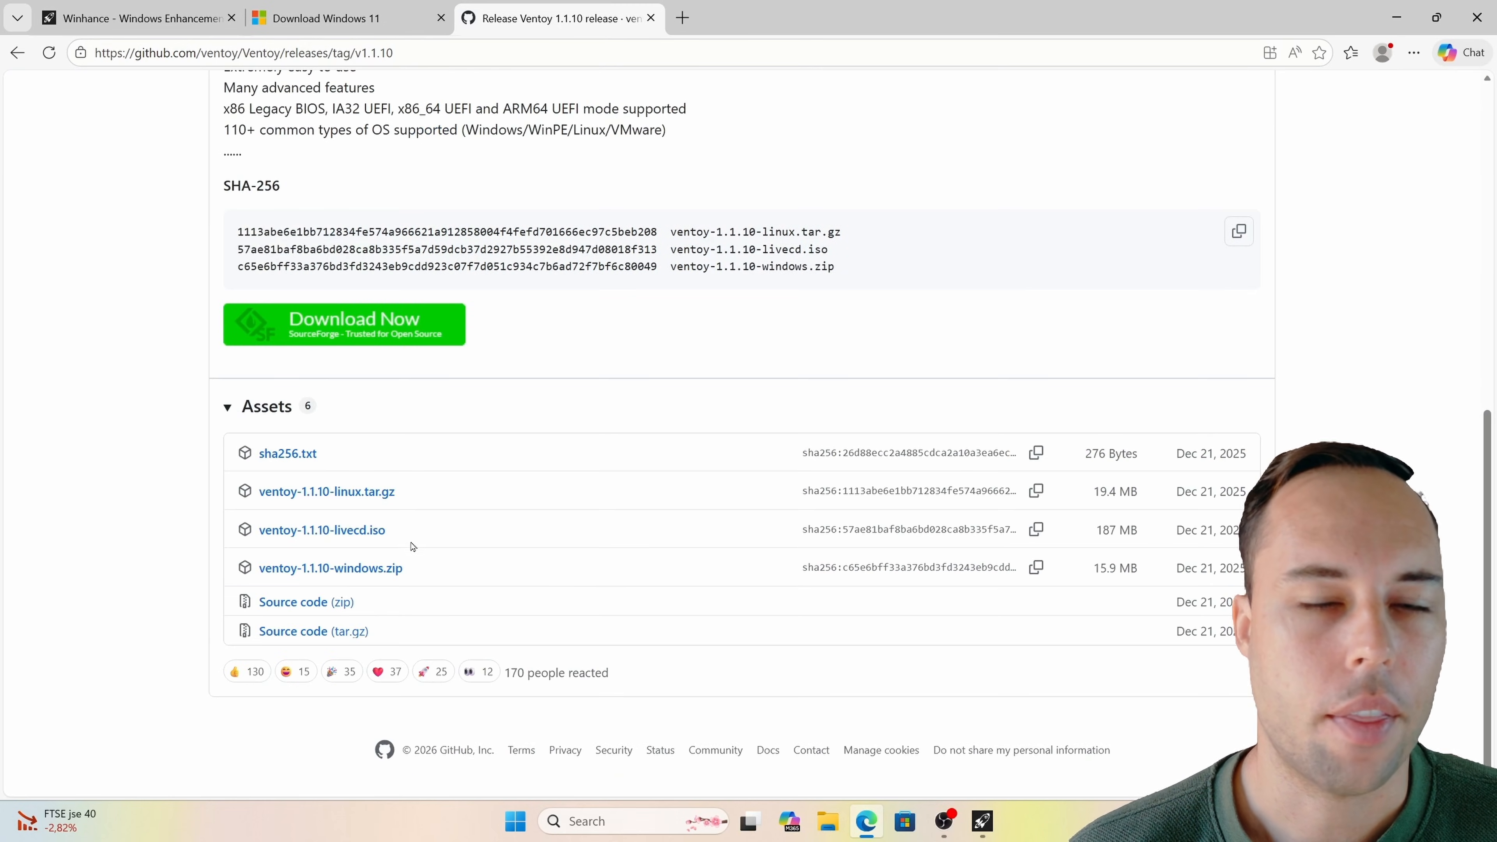
pyautogui.click(370, 569)
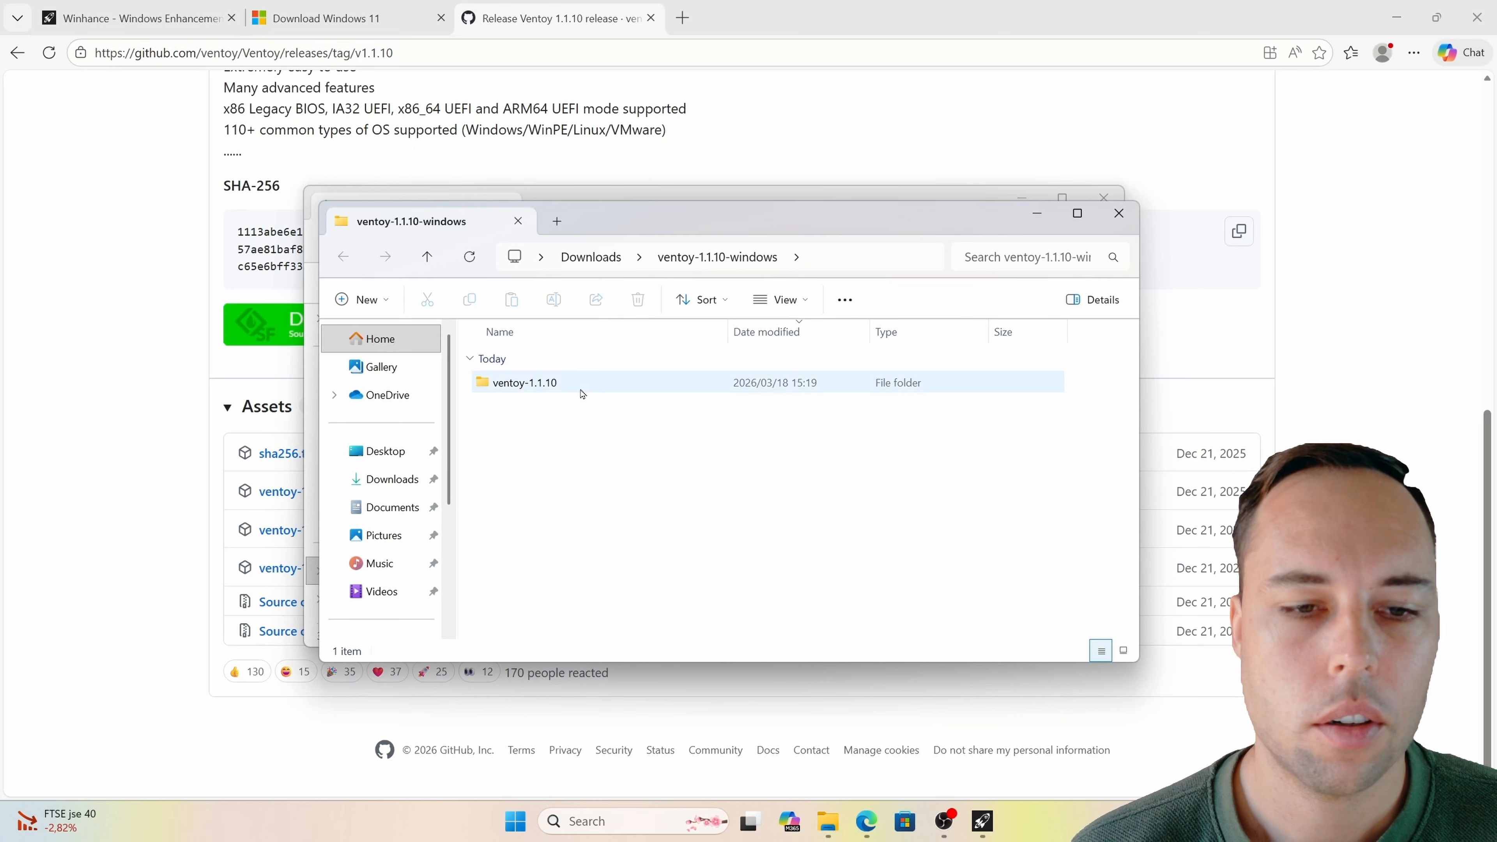
# Launch Ventoy2Disk from the extracted ventoy-1.1.10 folder and choose the 16GB SanDisk Cruzer Blade as the device.
pyautogui.doubleClick(582, 383)
pyautogui.doubleClick(740, 409)
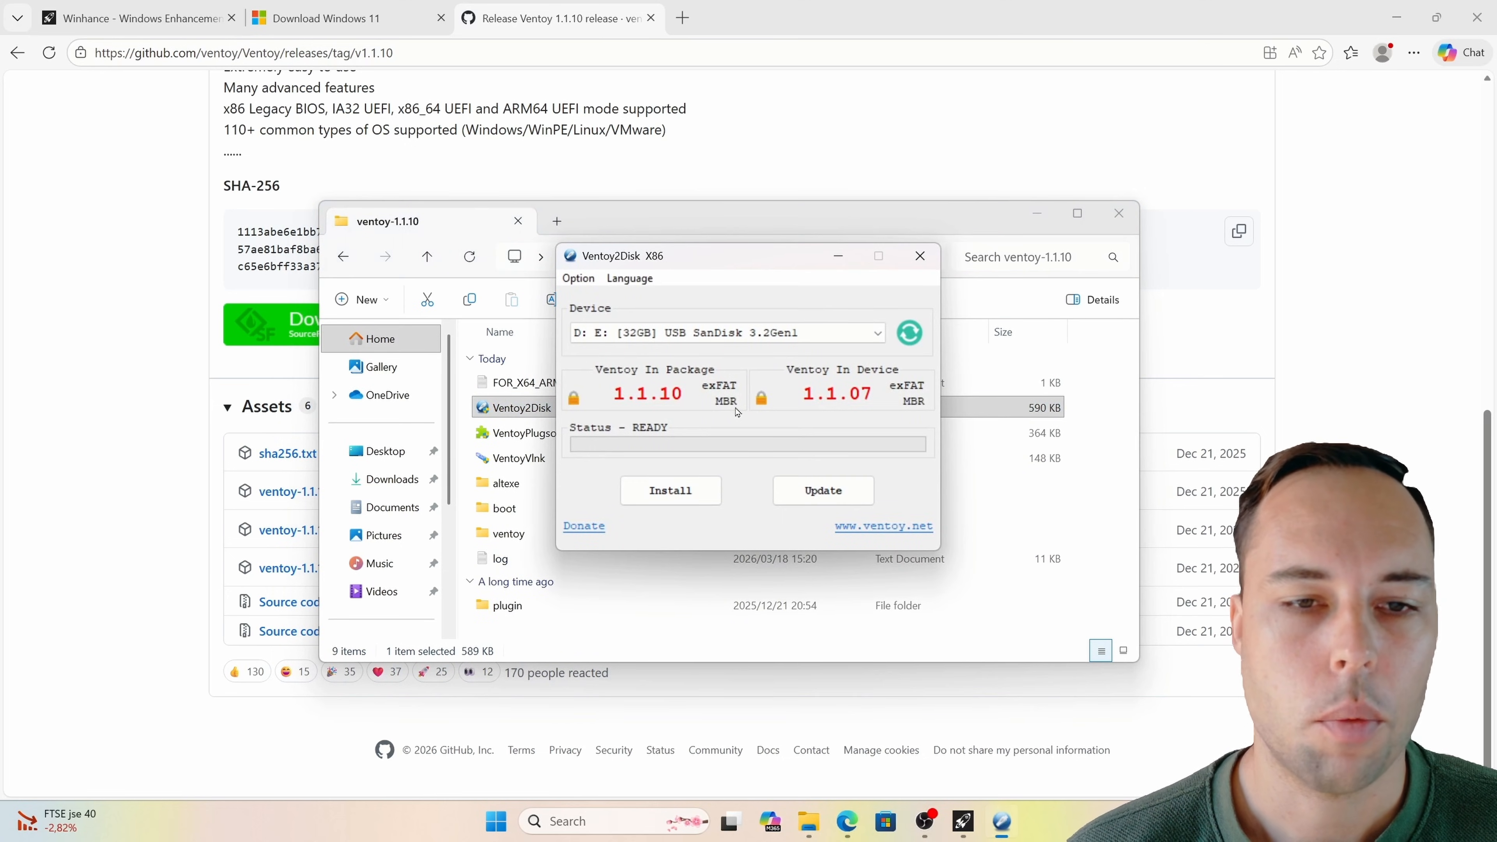
pyautogui.click(726, 337)
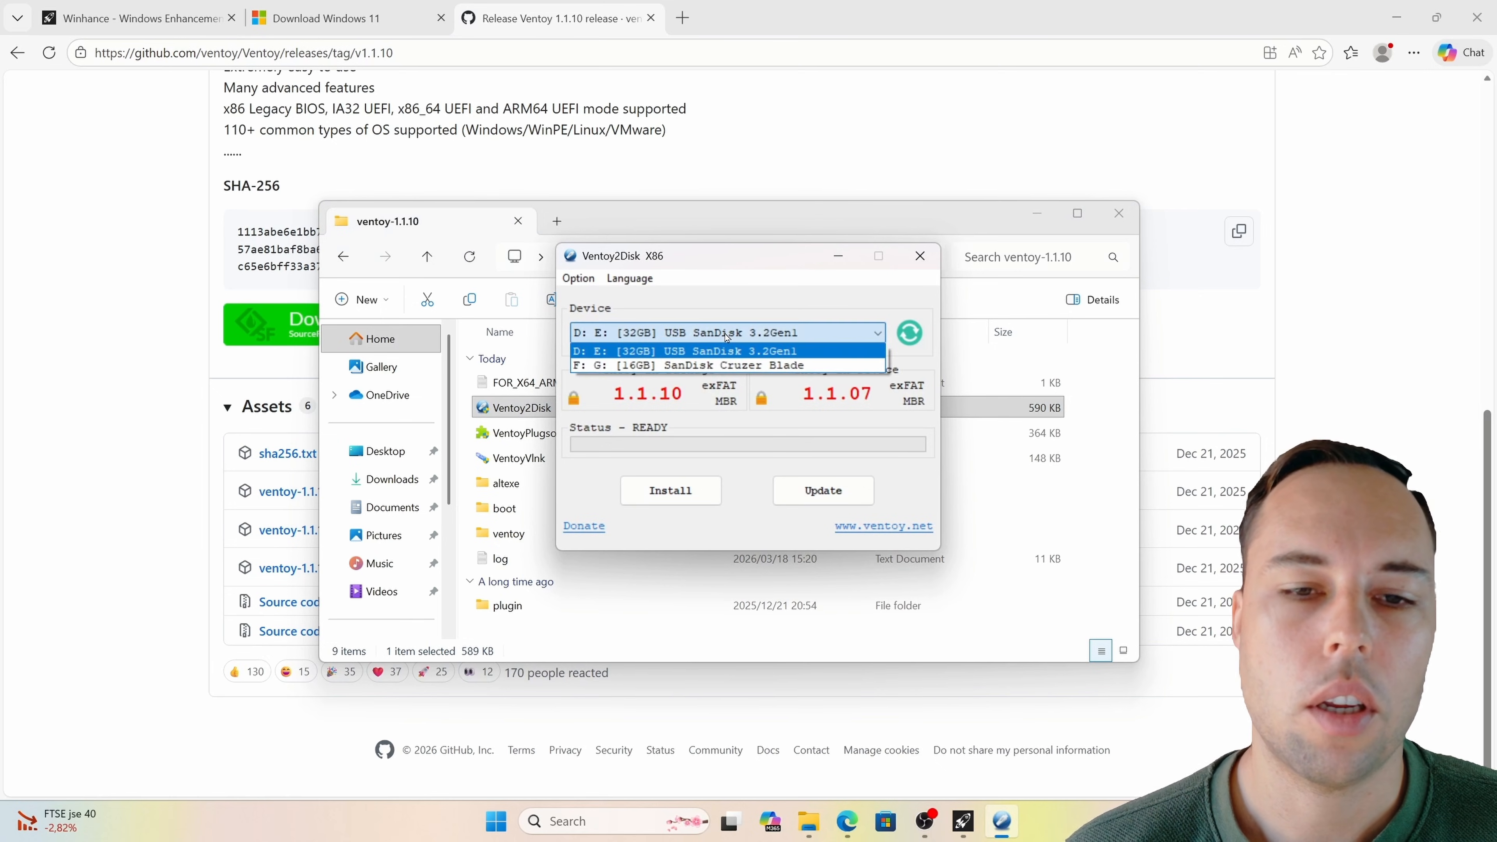
pyautogui.click(708, 366)
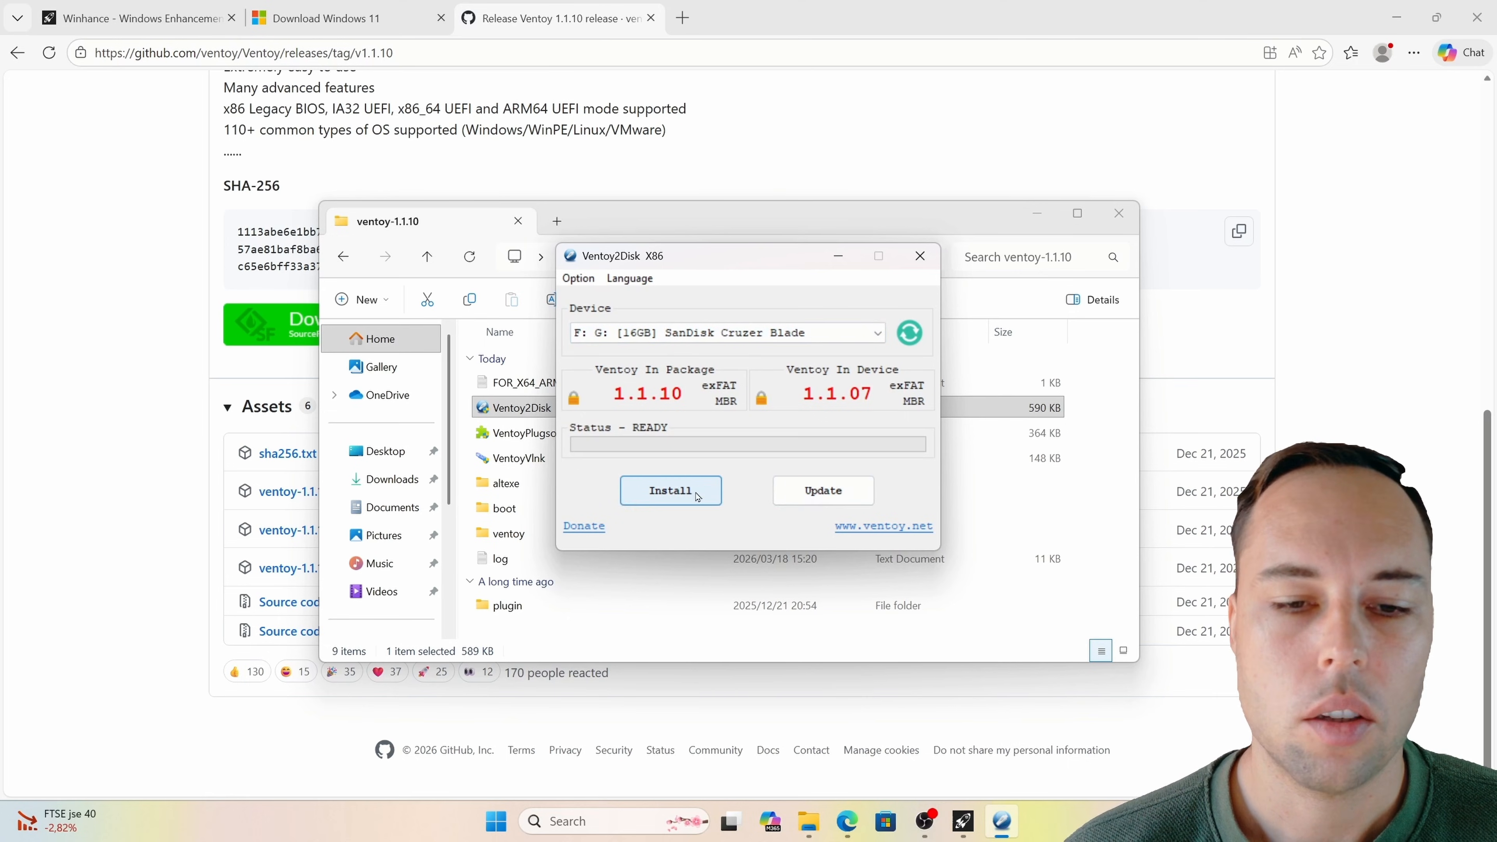
# Perform a fresh Ventoy install on the chosen USB drive, entering YES and accepting that the device is formatted.
pyautogui.click(670, 491)
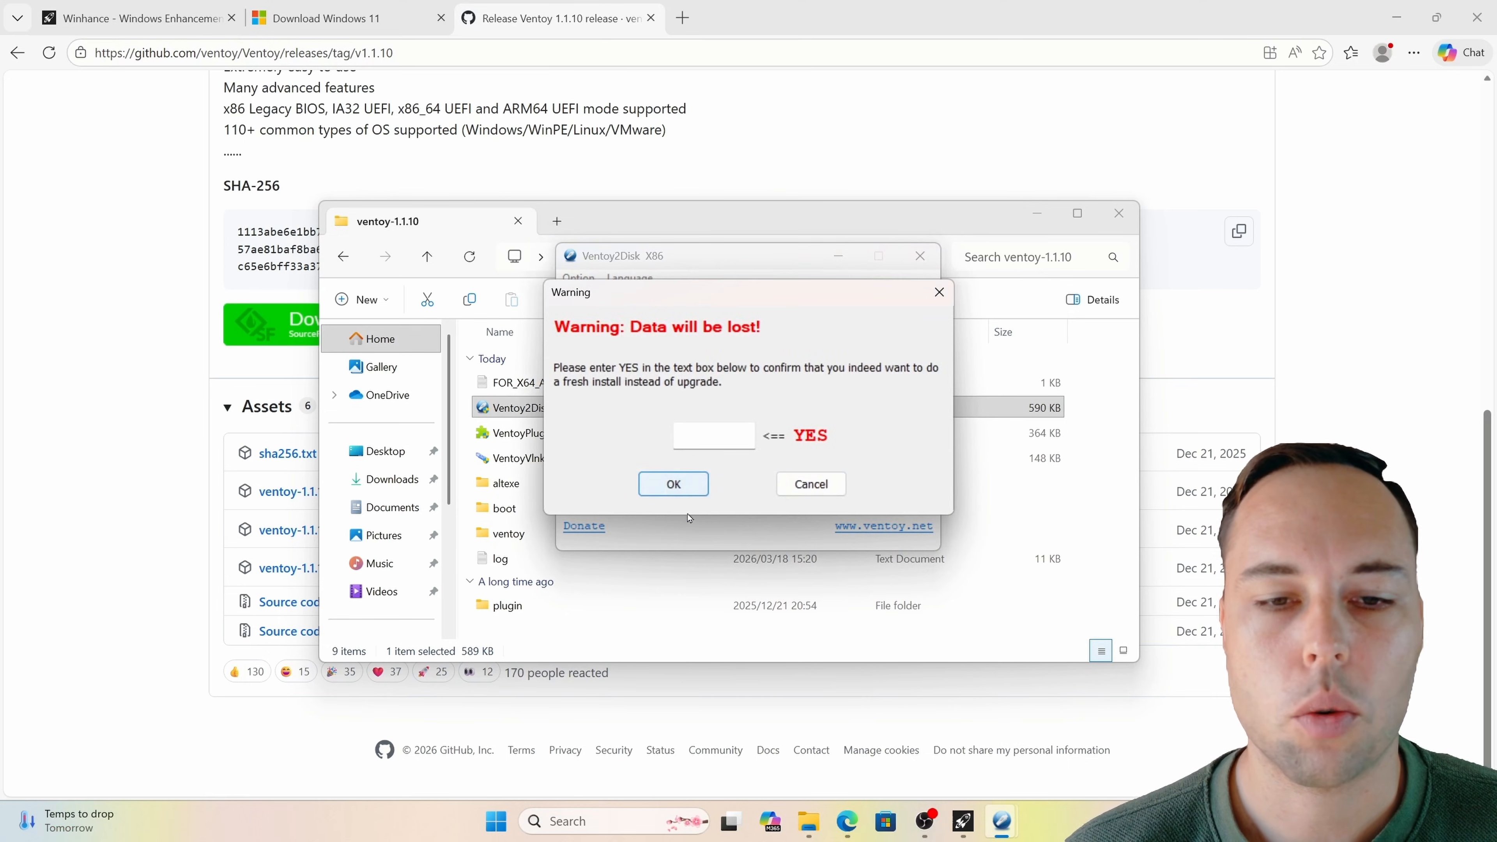
pyautogui.click(712, 443)
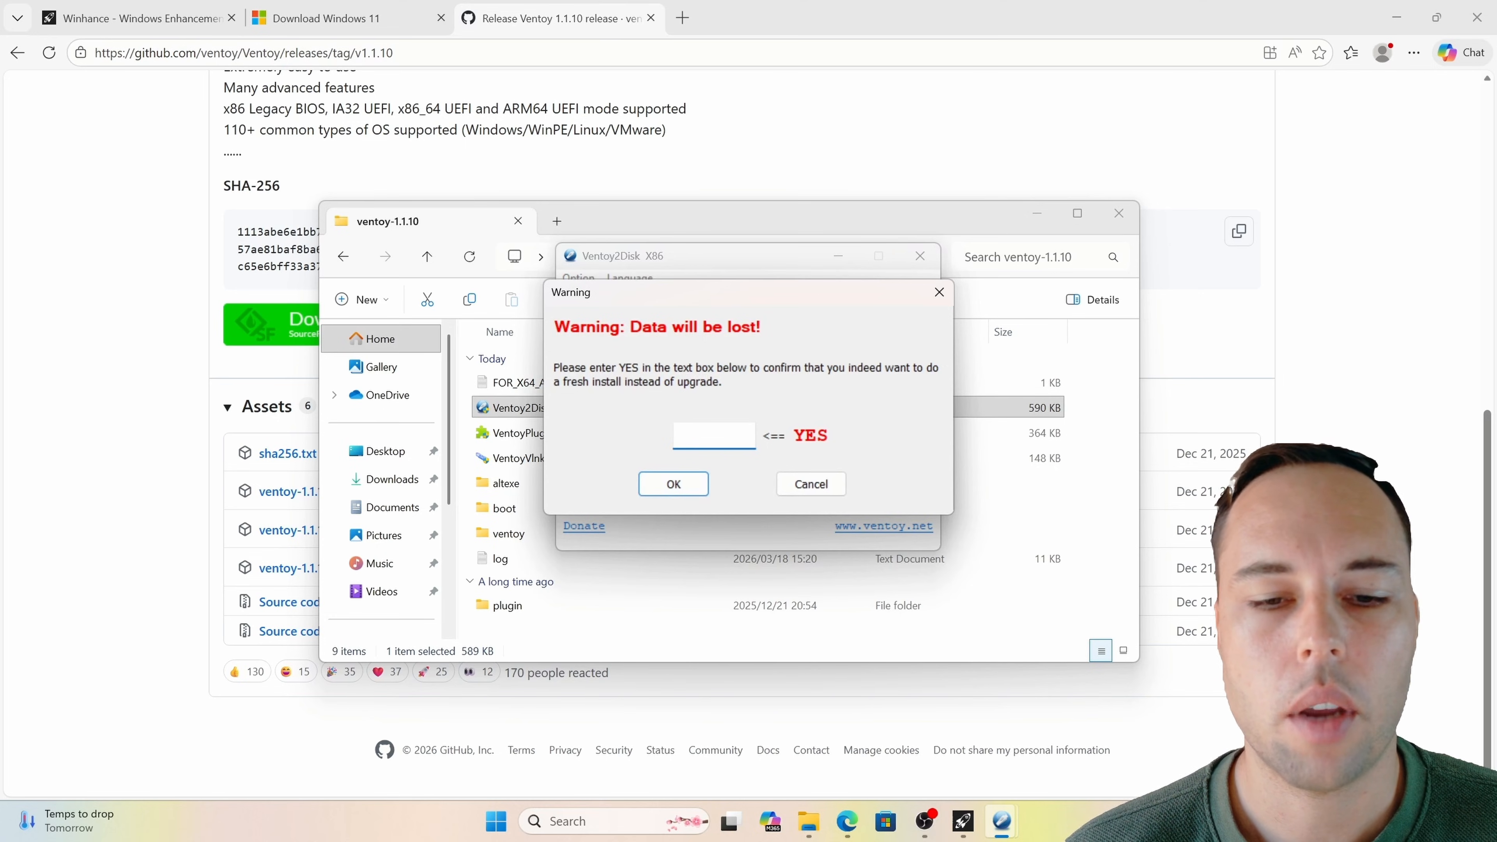
pyautogui.write('YES')
pyautogui.click(687, 489)
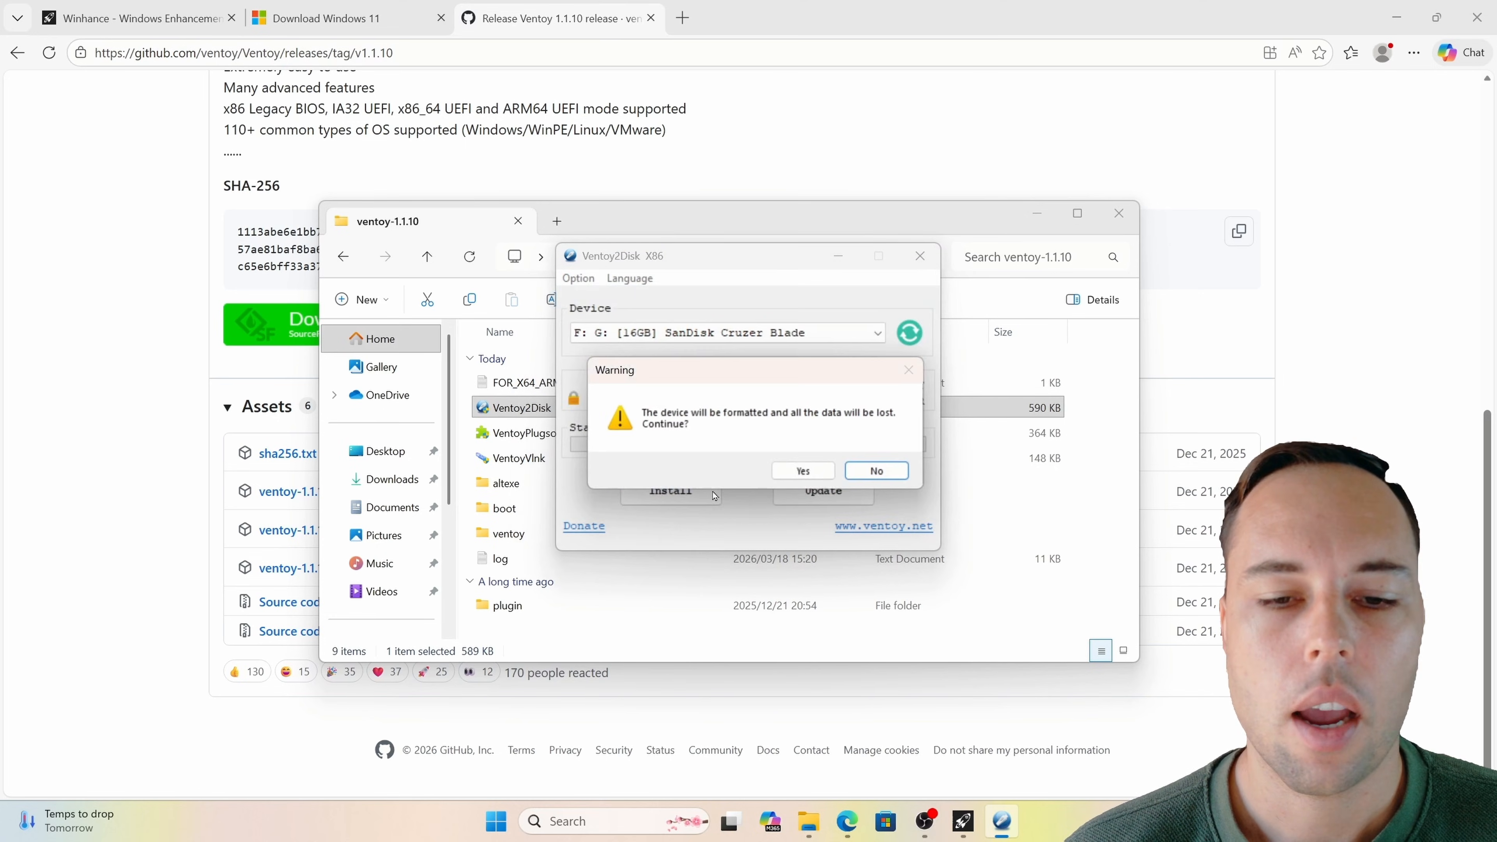
pyautogui.click(815, 470)
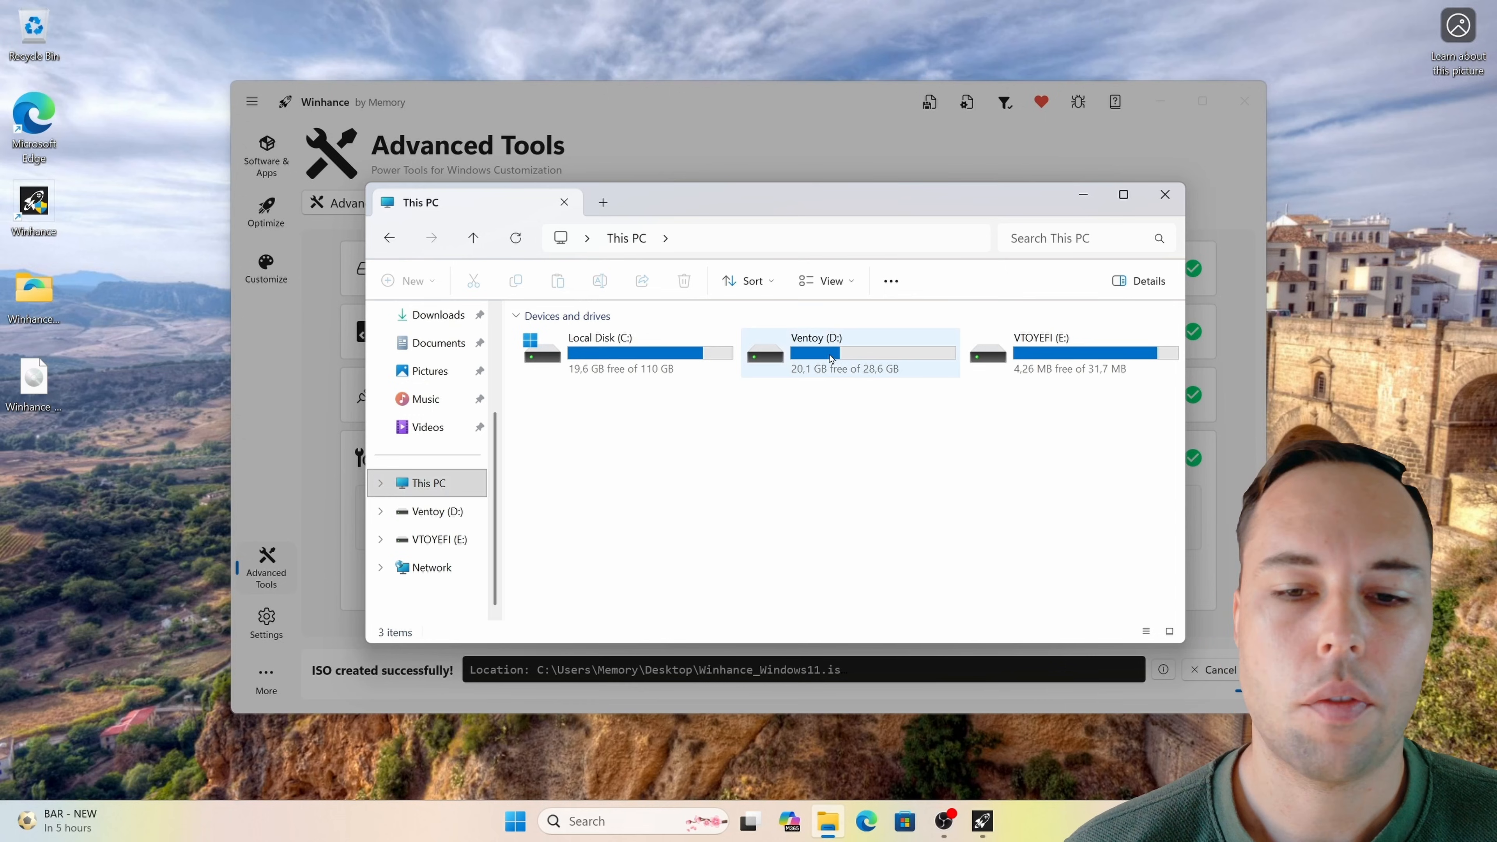
# Open the Ventoy (D:) drive from This PC to view its contents.
pyautogui.click(831, 358)
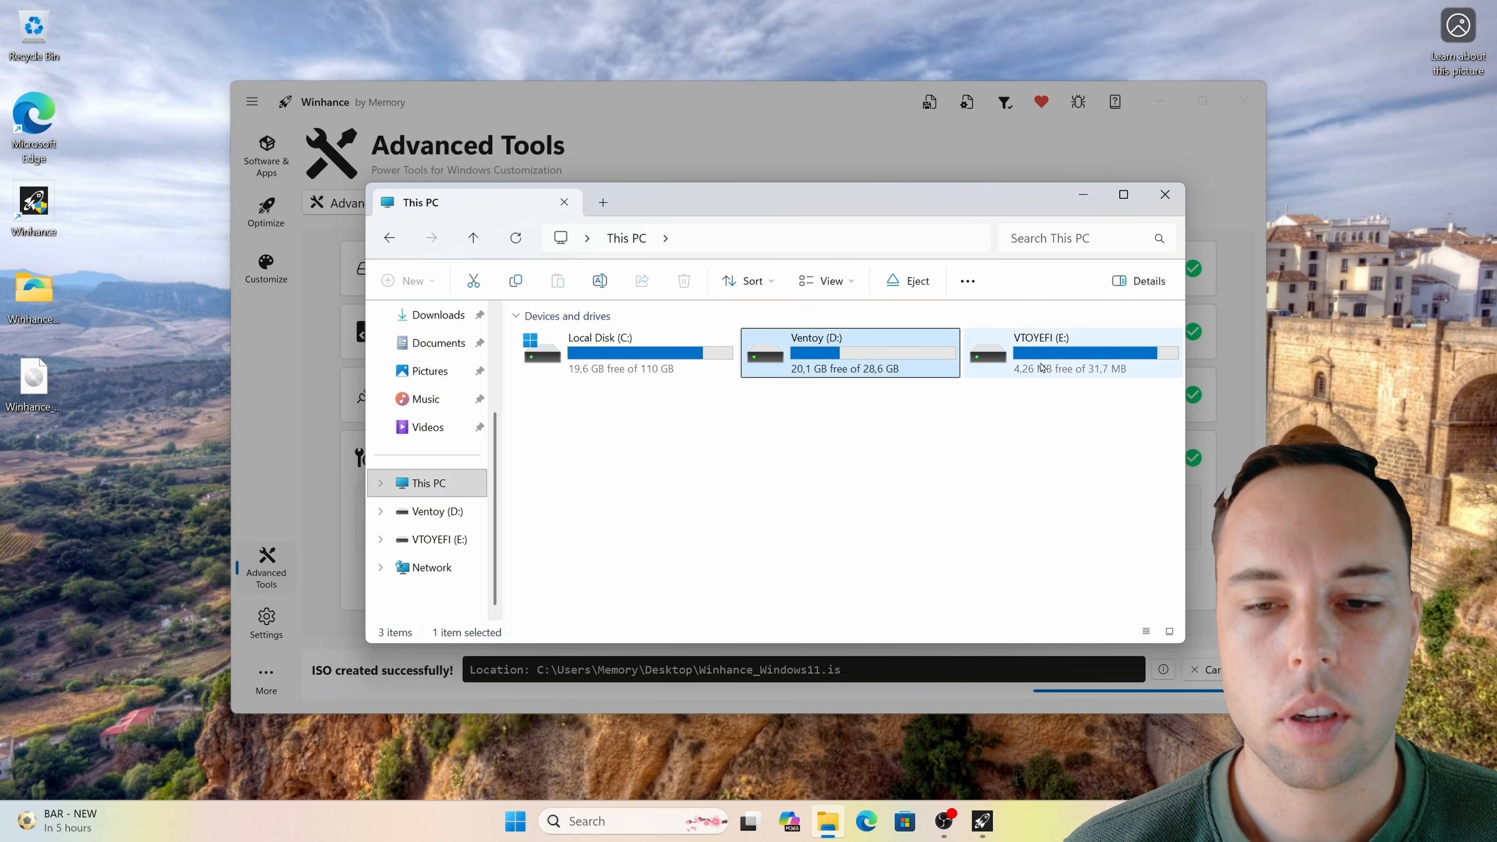
pyautogui.doubleClick(837, 353)
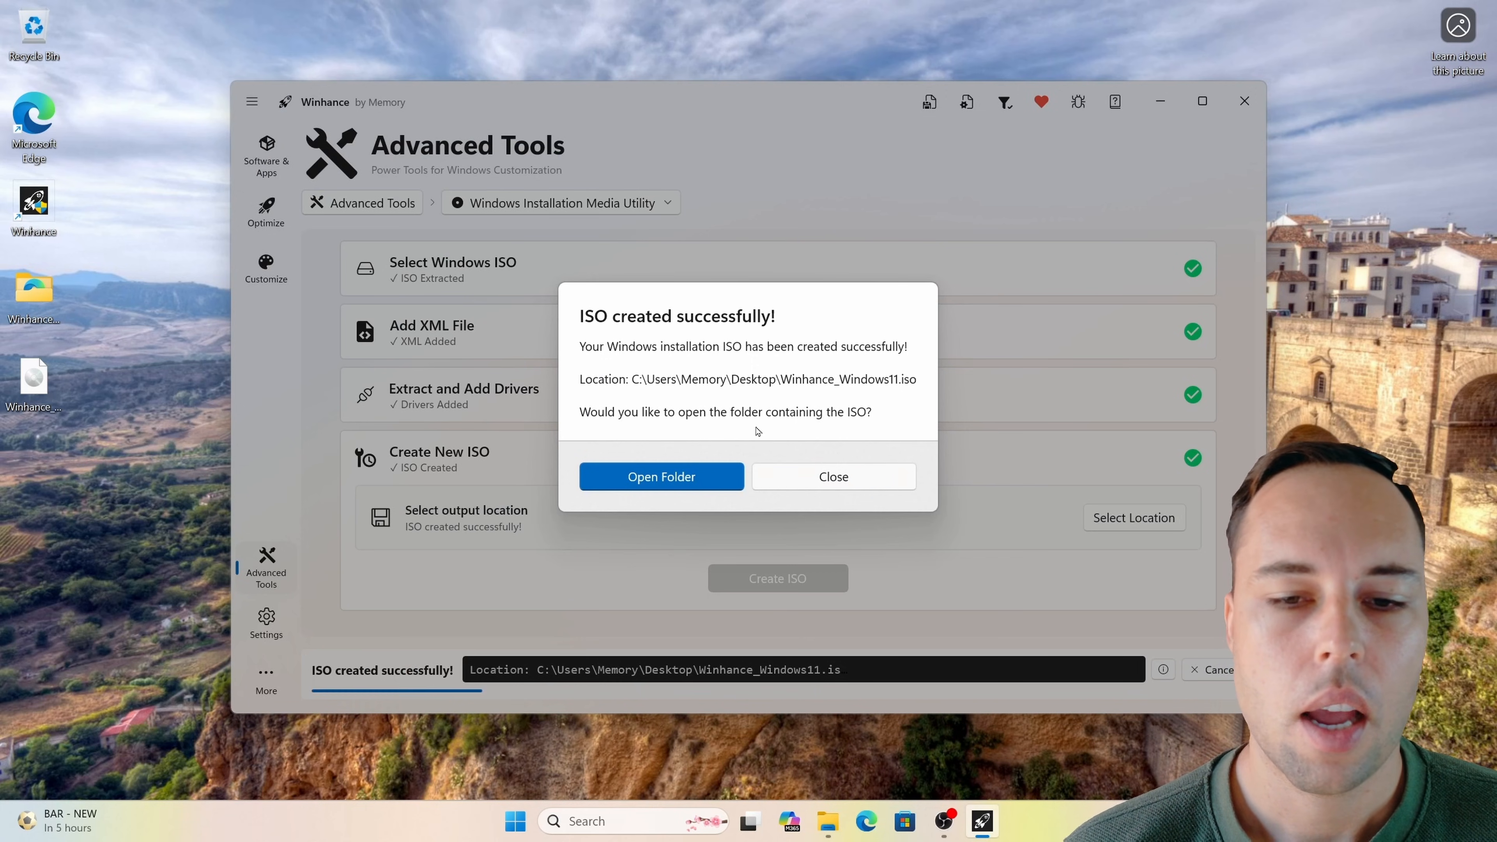
# Open the folder containing the created ISO and copy Winhance_Windows11 to the root of the Ventoy (D:) drive.
pyautogui.click(766, 476)
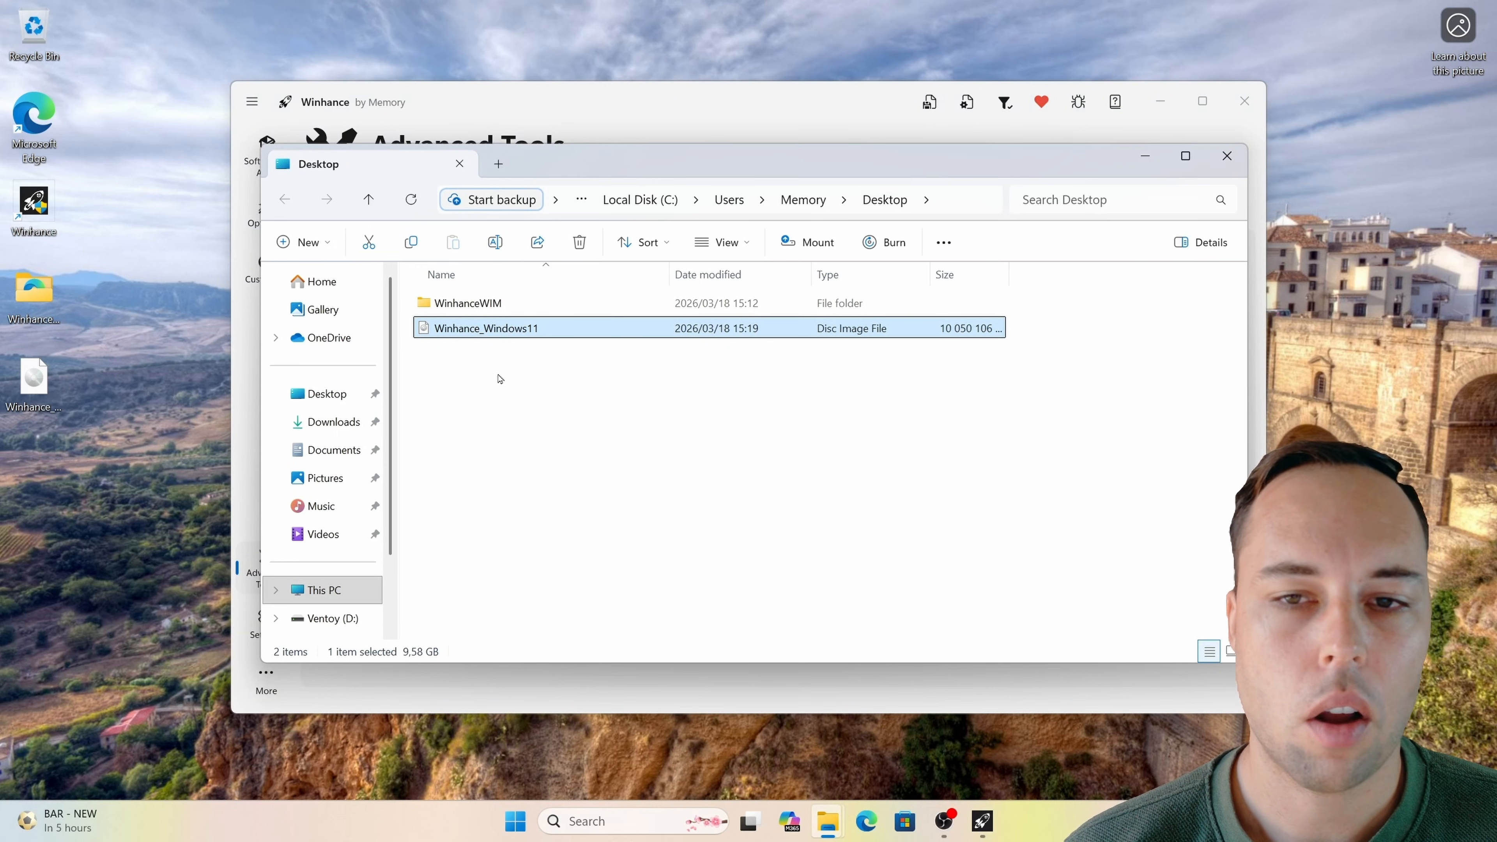
pyautogui.rightClick(547, 331)
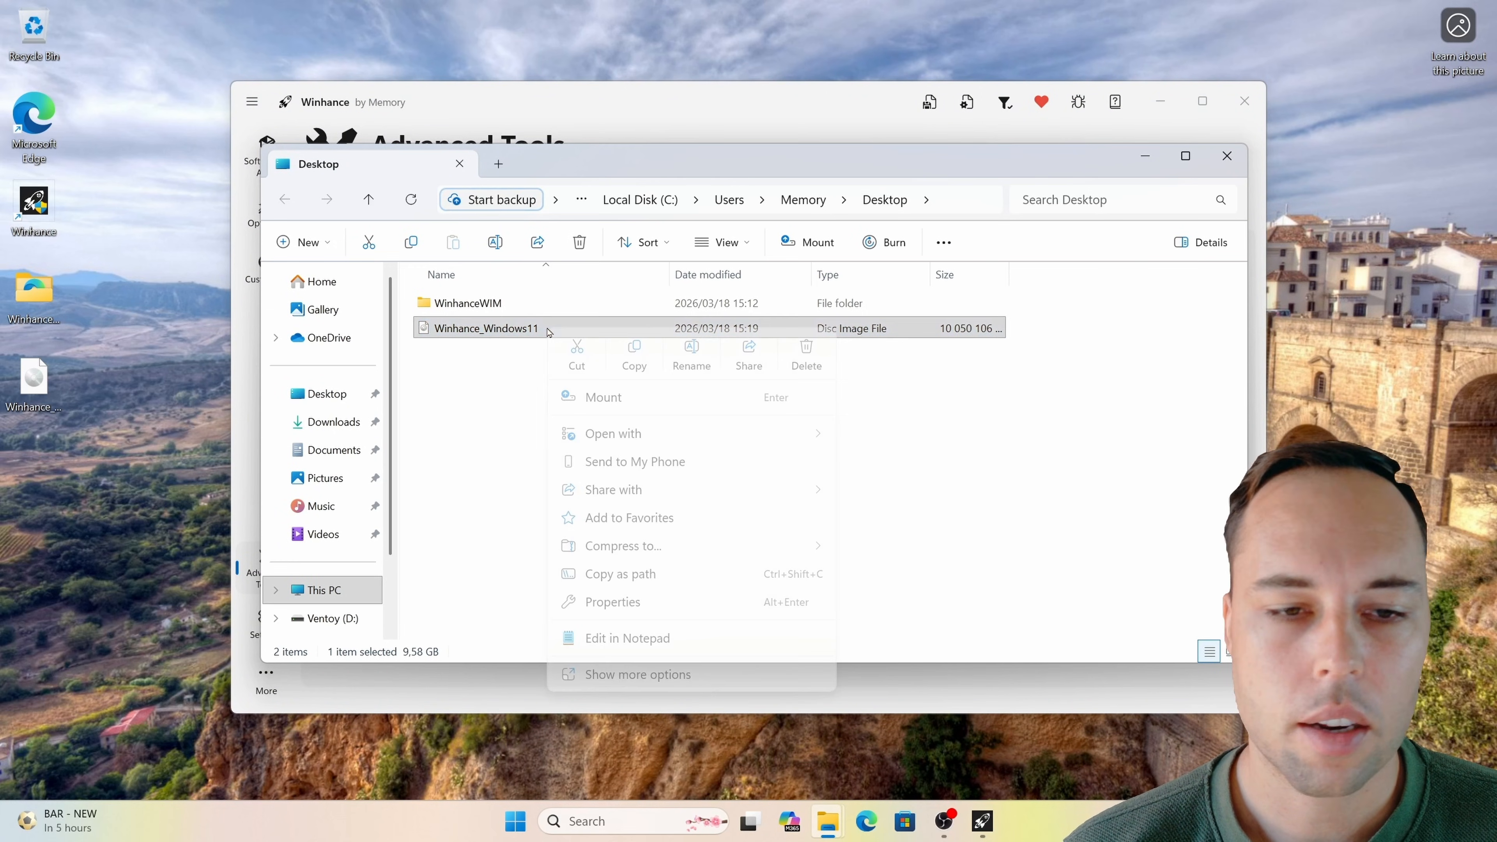
pyautogui.click(634, 357)
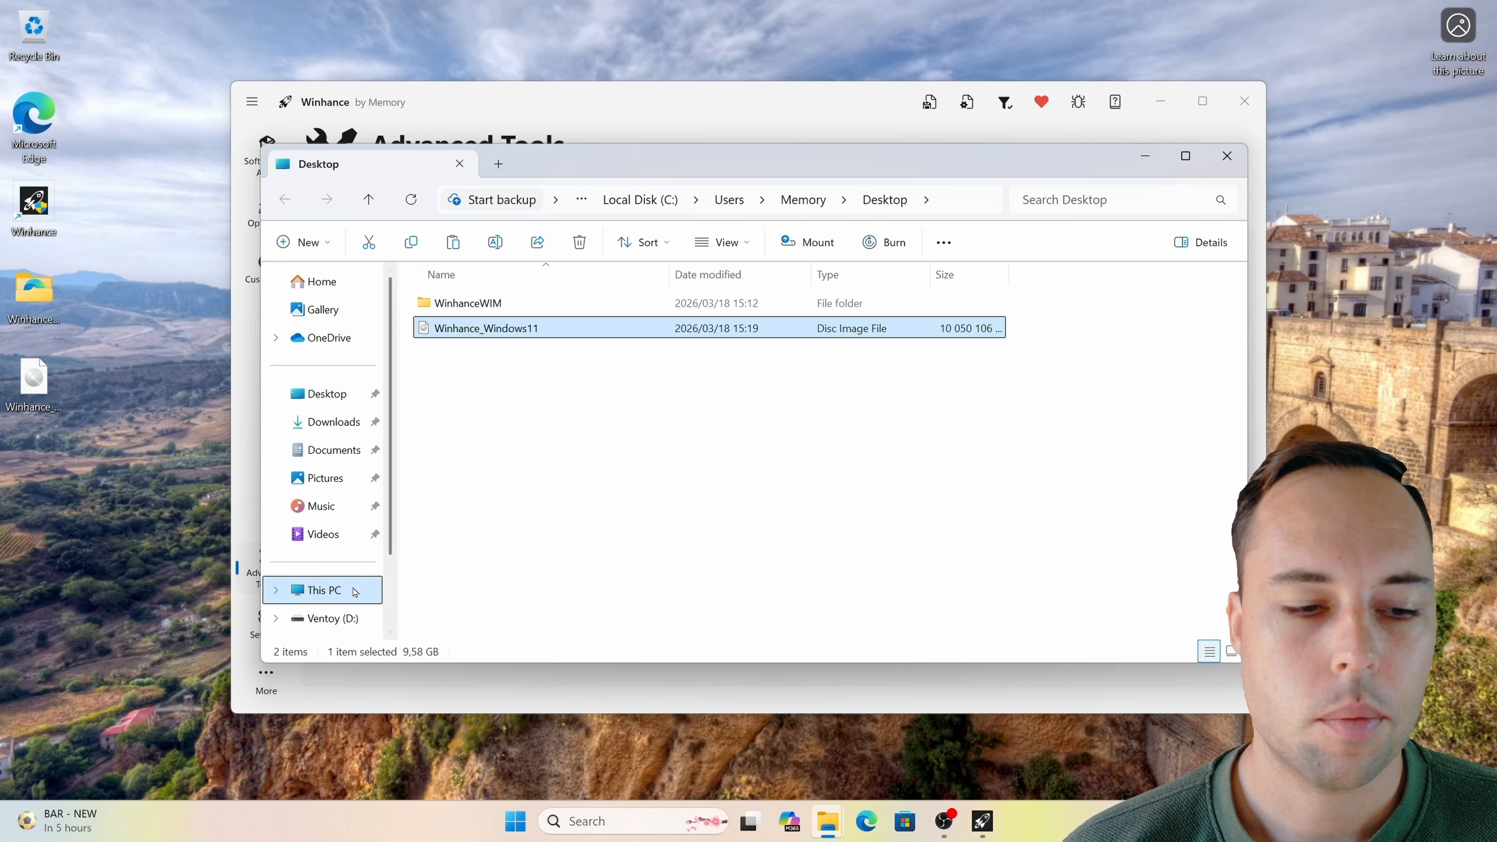
pyautogui.click(314, 590)
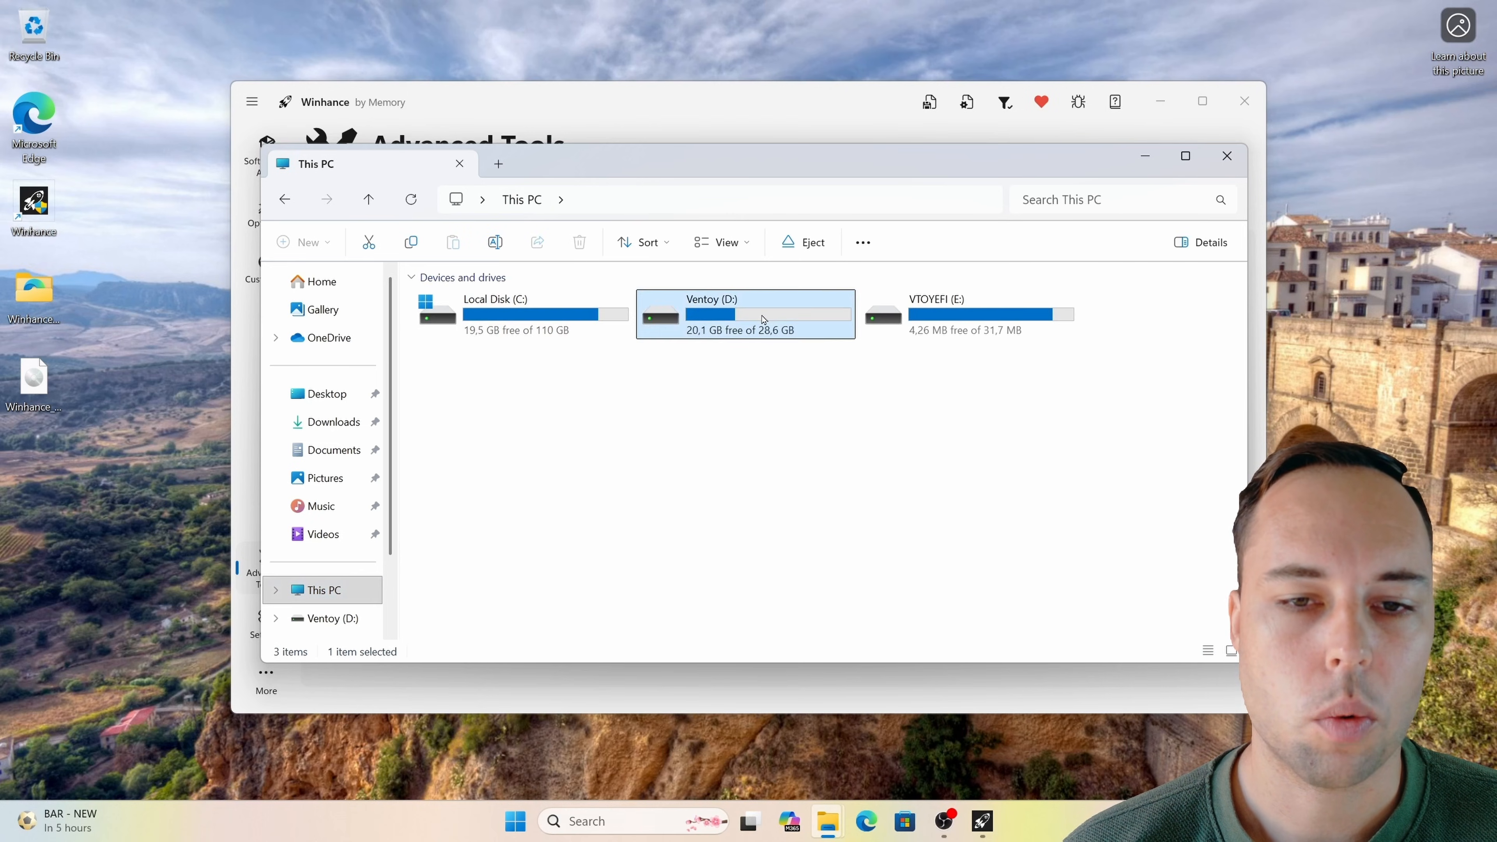
pyautogui.doubleClick(765, 320)
pyautogui.rightClick(494, 349)
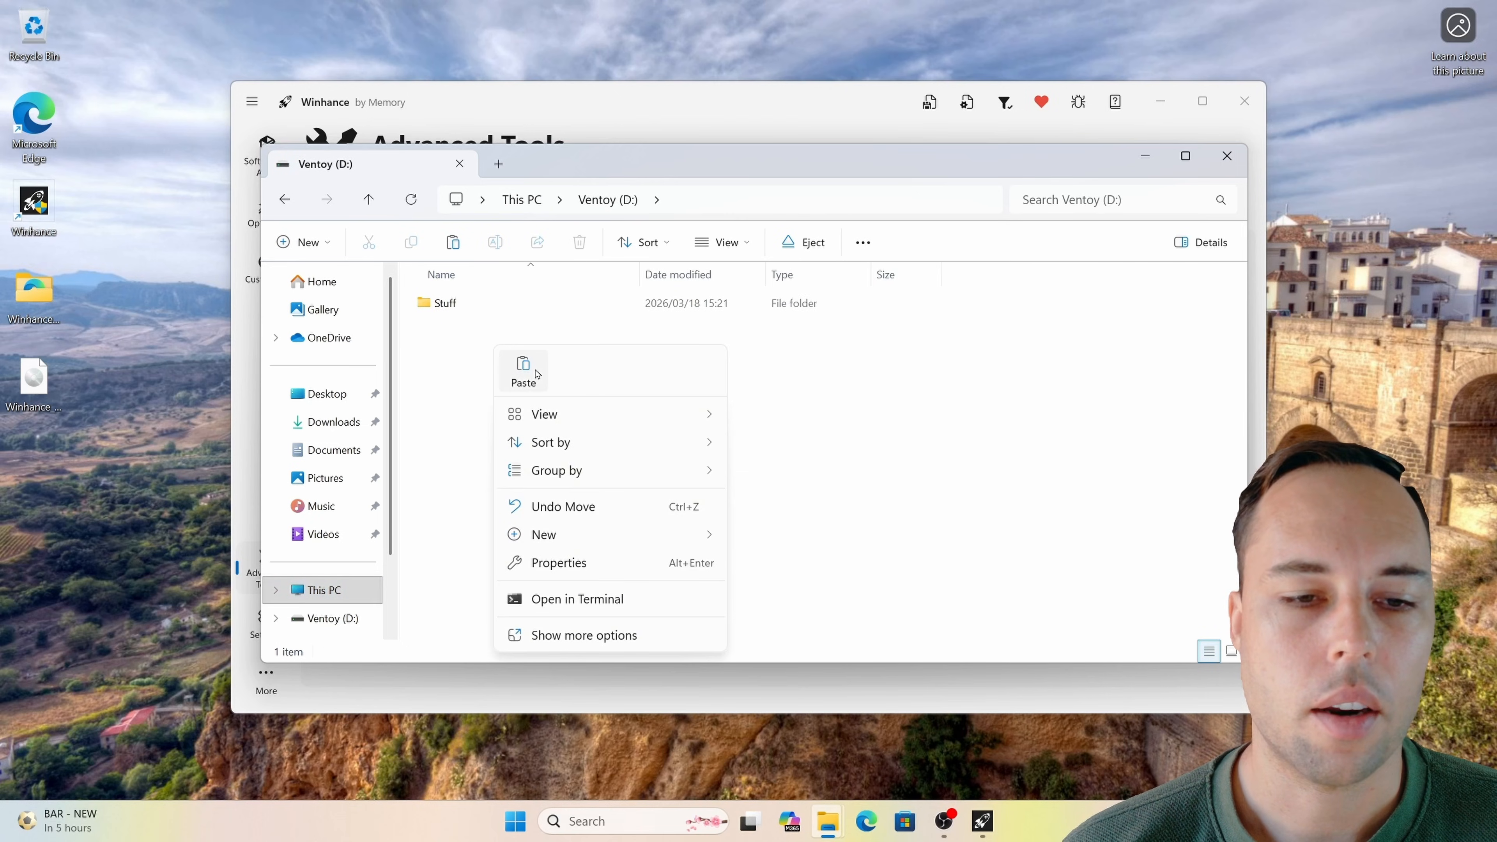
pyautogui.click(523, 370)
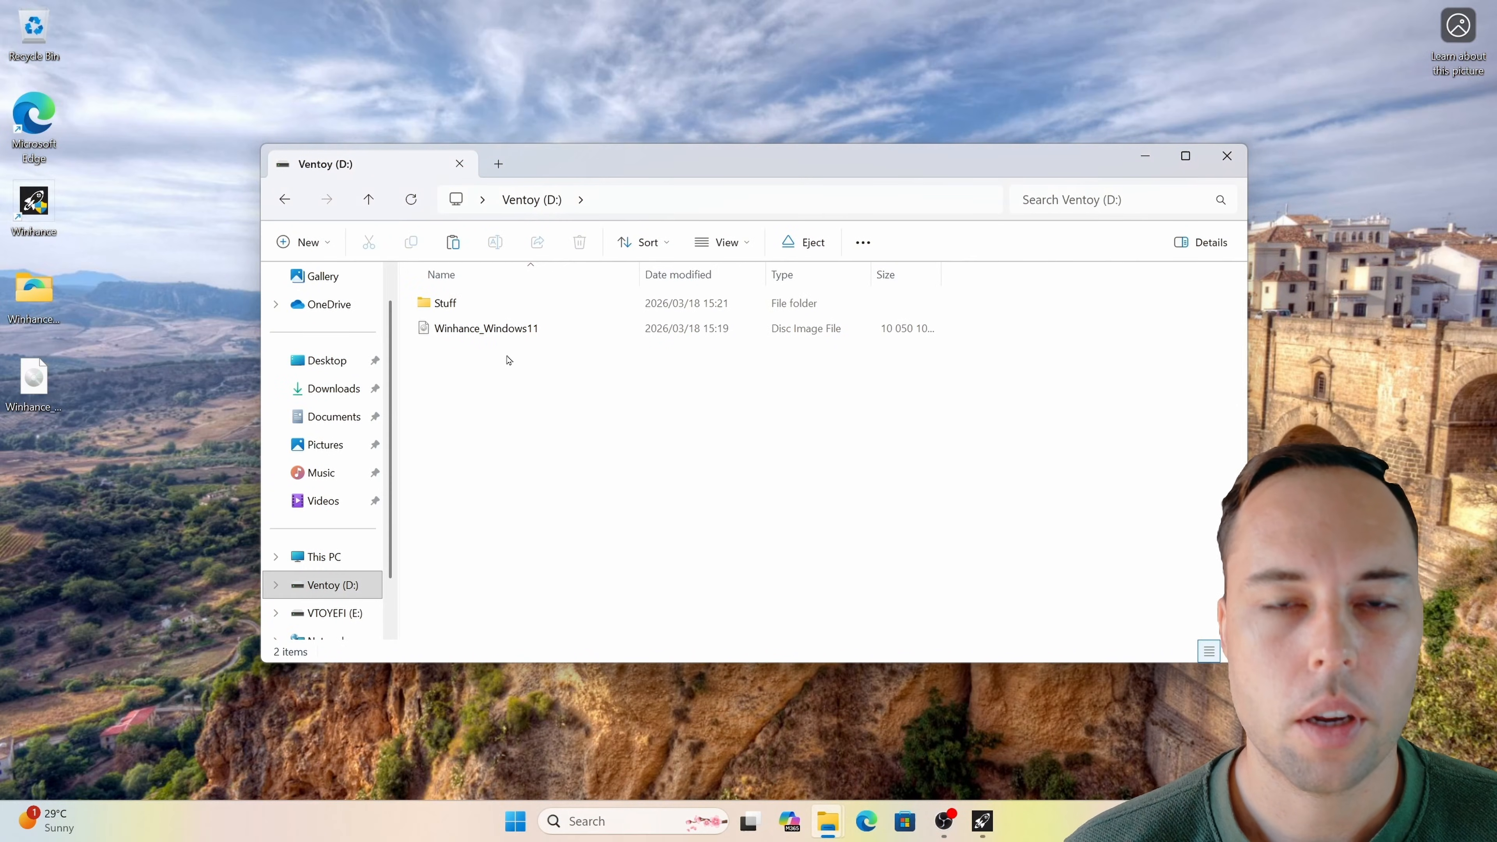
# Check for the Winhance_Windows11 image on the Ventoy (D:) drive and close the File Explorer window.
pyautogui.moveTo(453, 354); pyautogui.dragTo(484, 334)
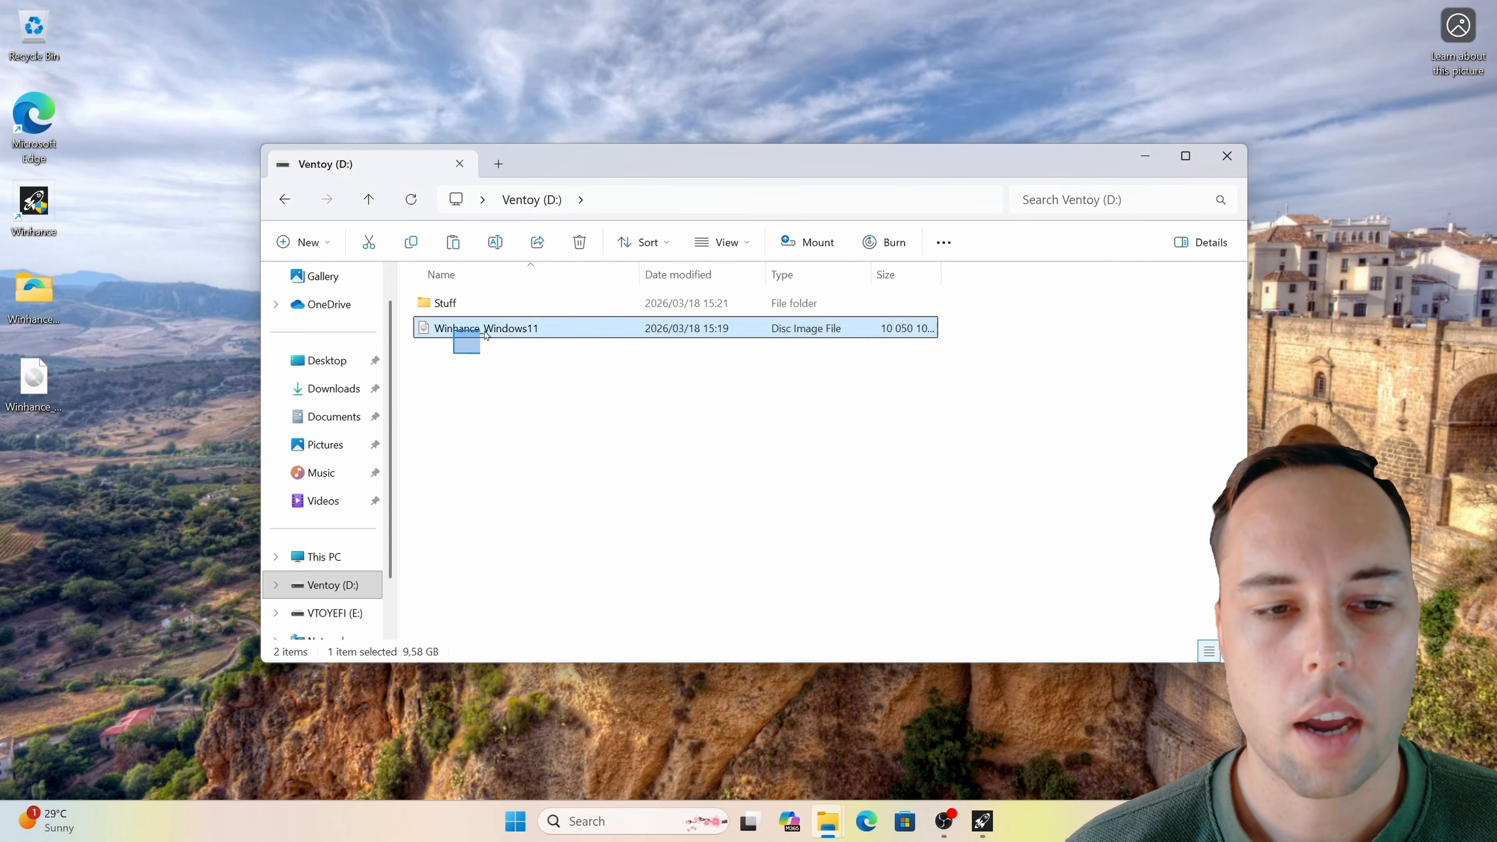
pyautogui.click(516, 373)
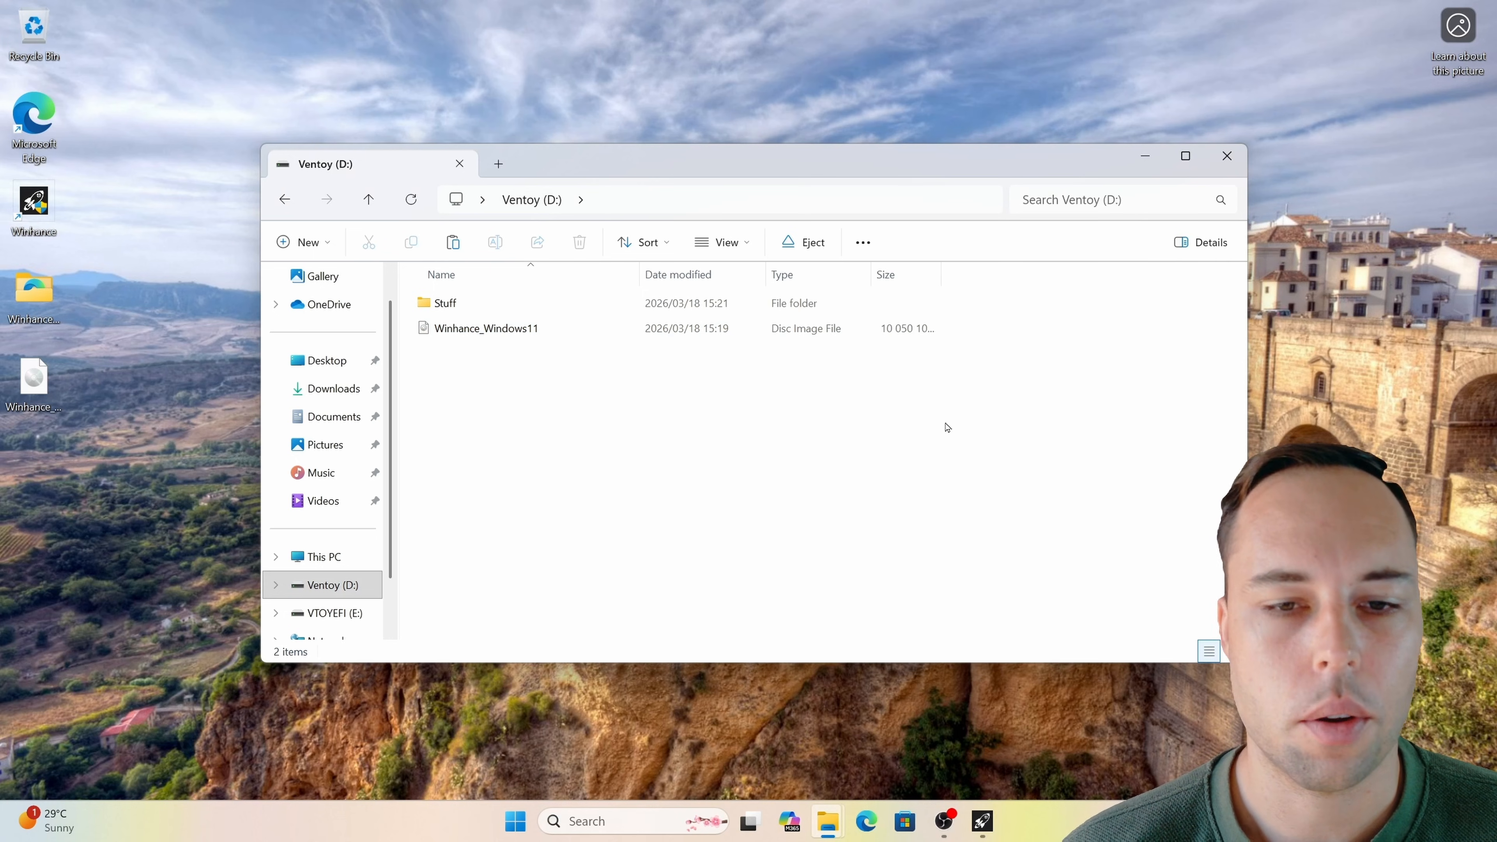
pyautogui.click(1227, 156)
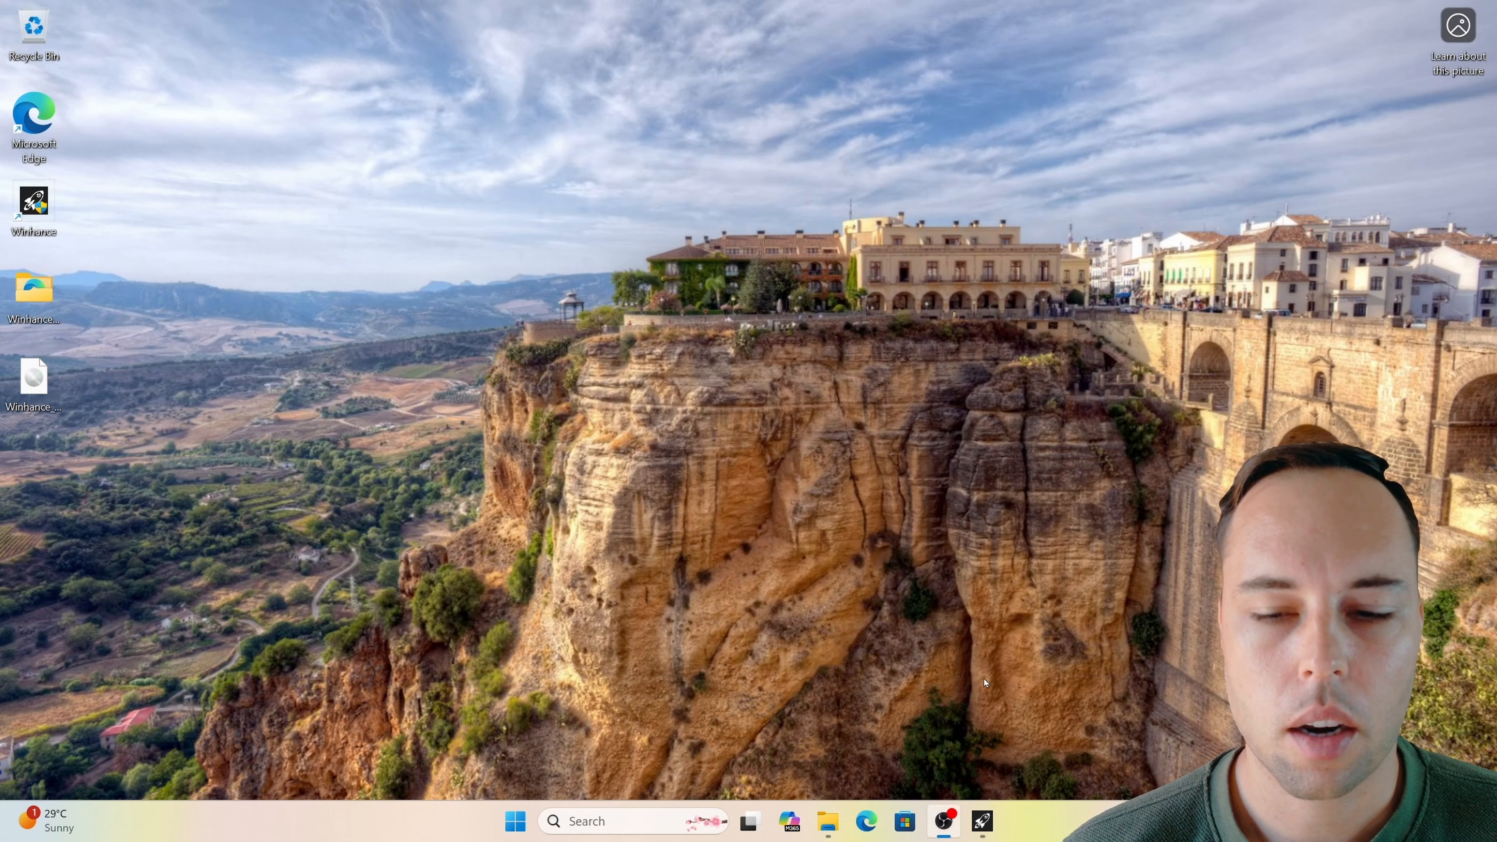
# Bring up Winhance and close it, declining the donation request.
pyautogui.click(982, 821)
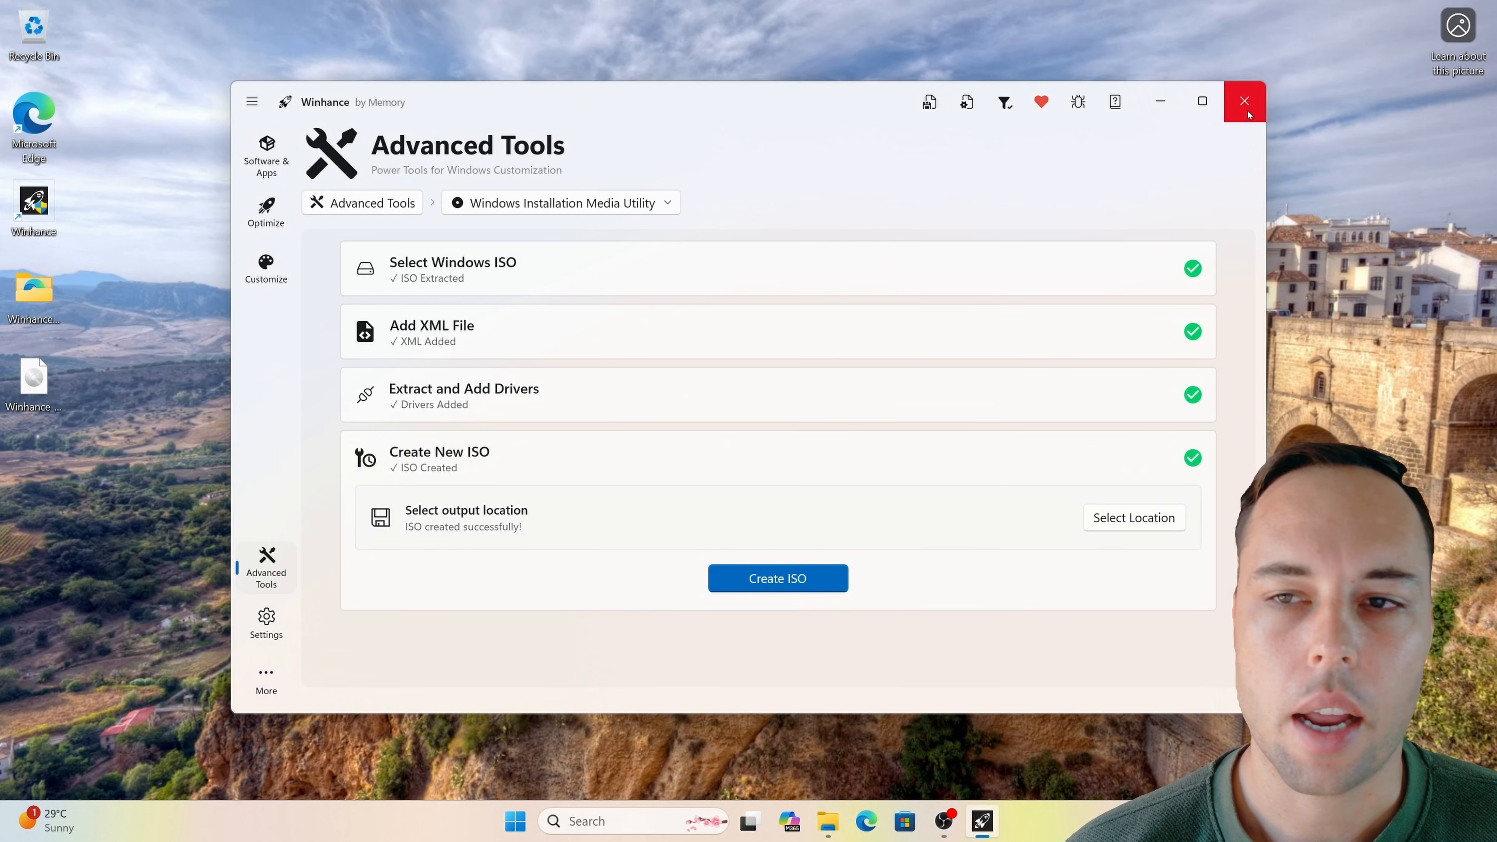
pyautogui.click(1249, 114)
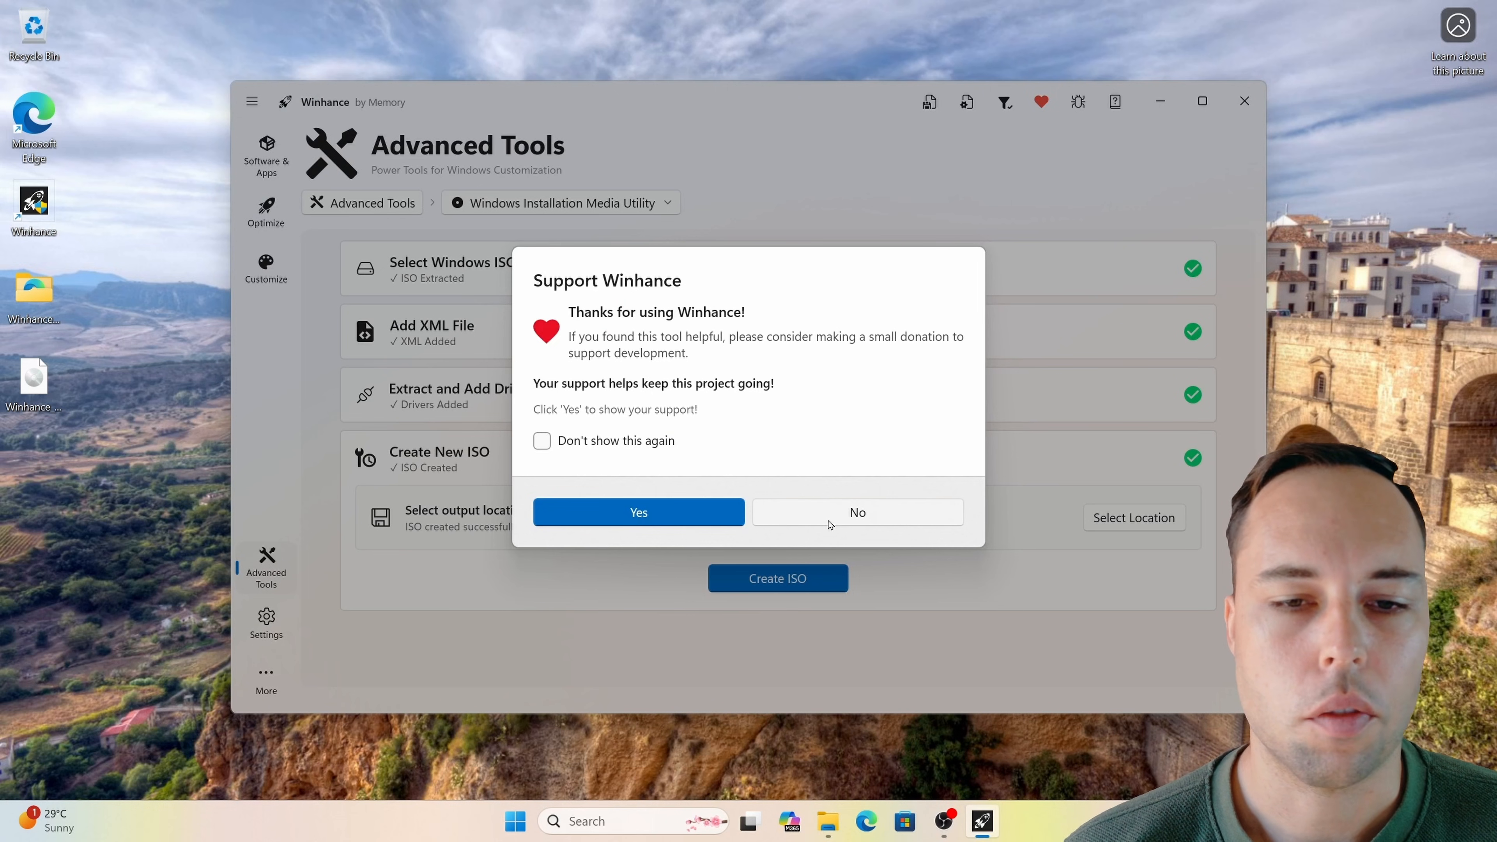
pyautogui.click(855, 519)
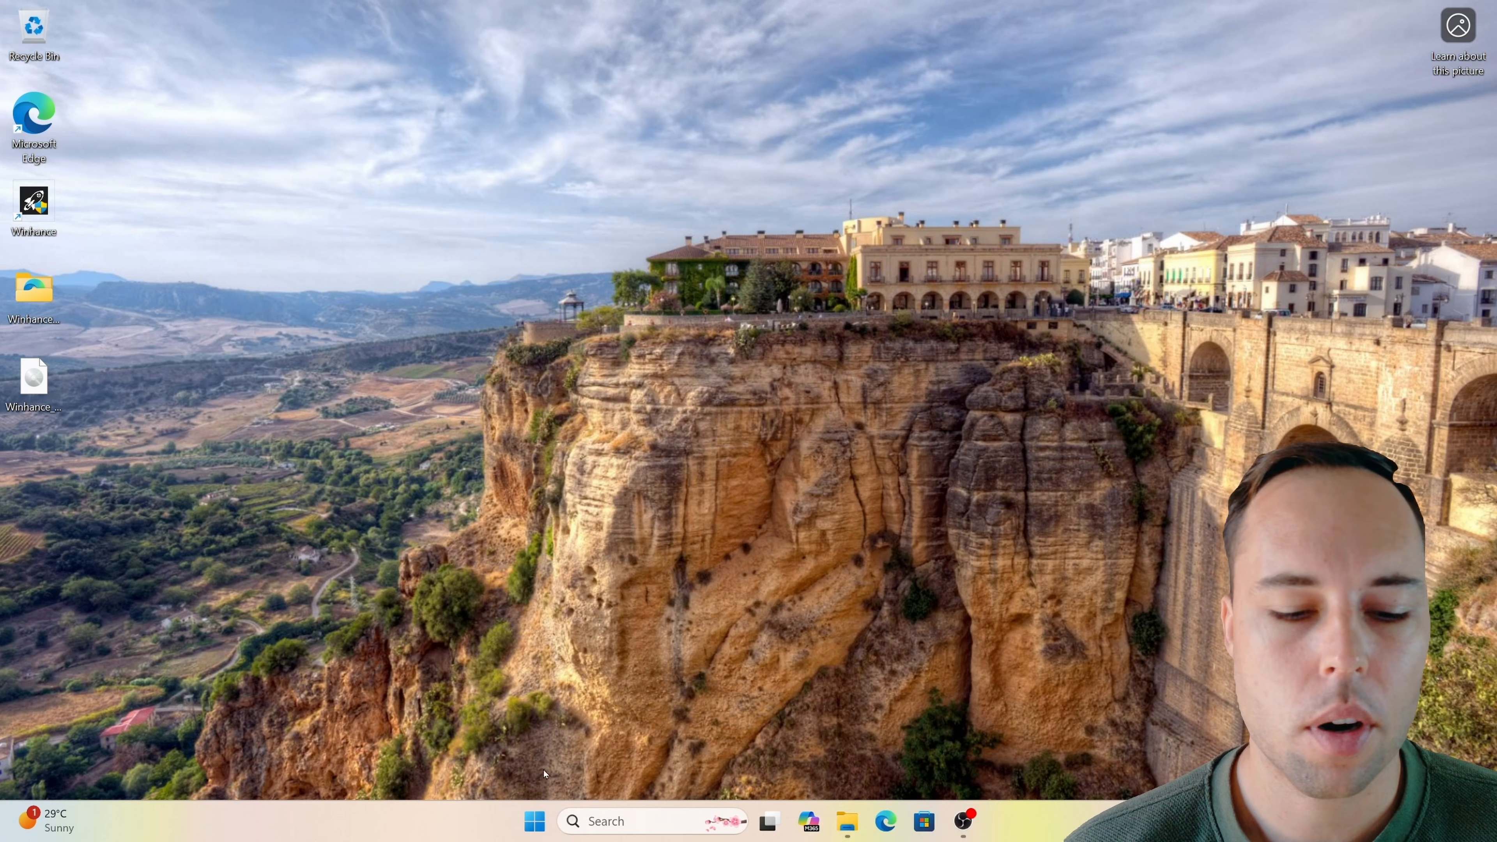
# Restart the computer and boot it from the device UEFI: USB, Partition 2.
pyautogui.click(535, 820)
pyautogui.click(966, 762)
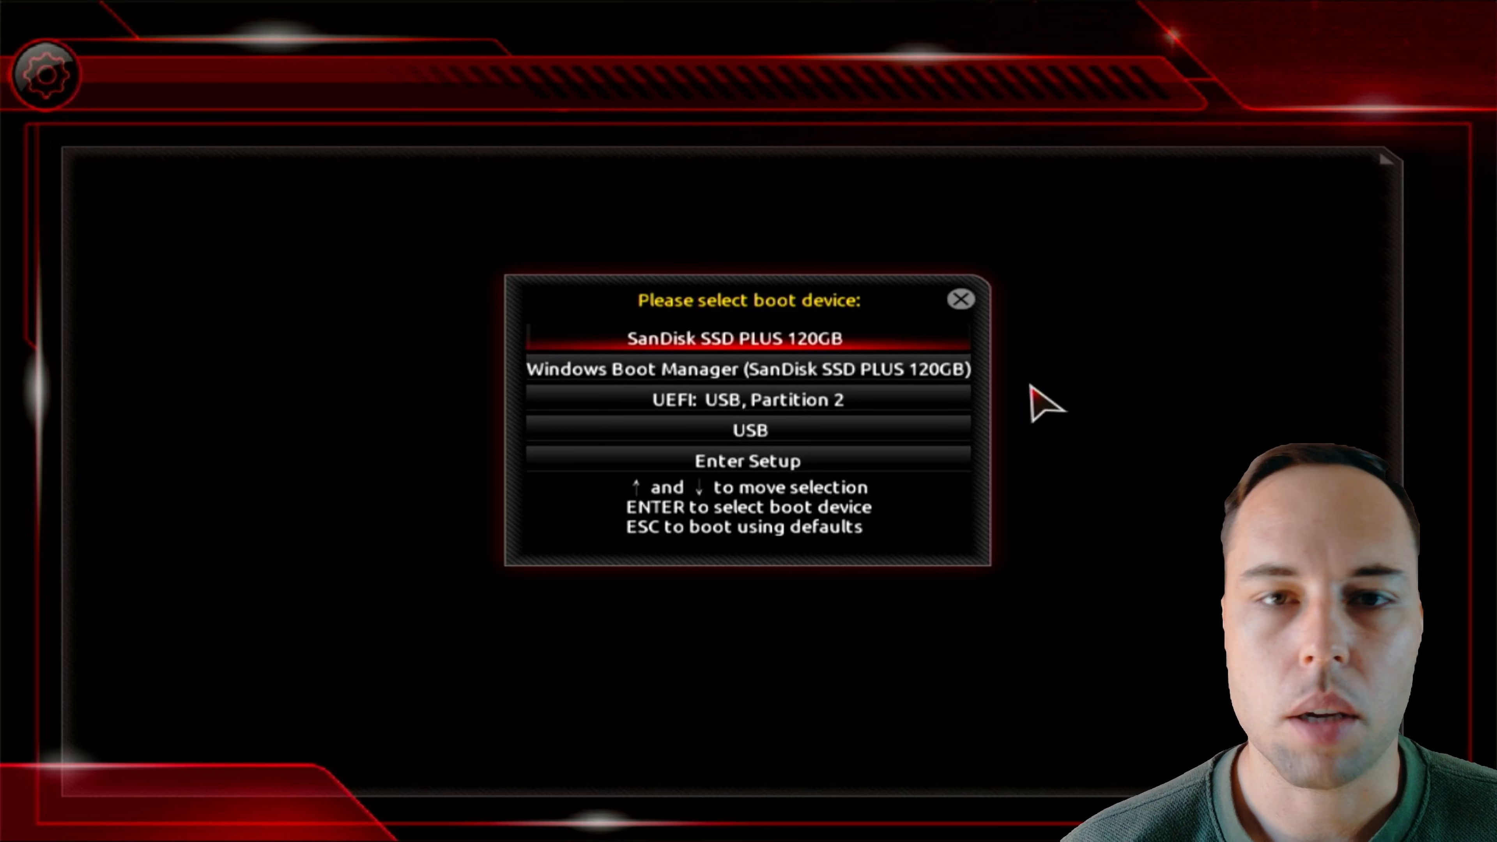
pyautogui.press('Down')
pyautogui.press('Down')
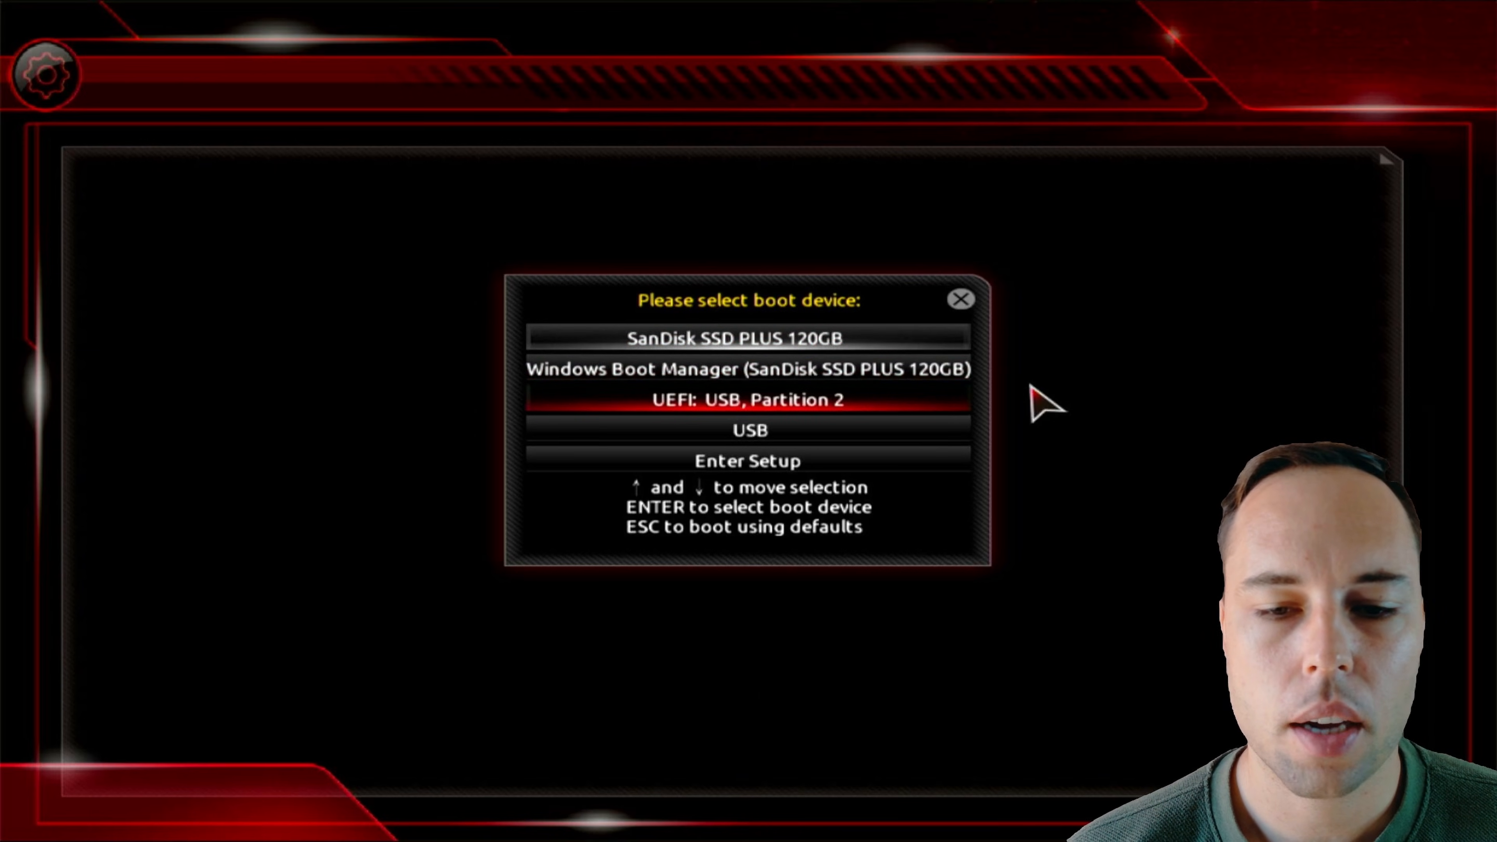
pyautogui.press('Return')
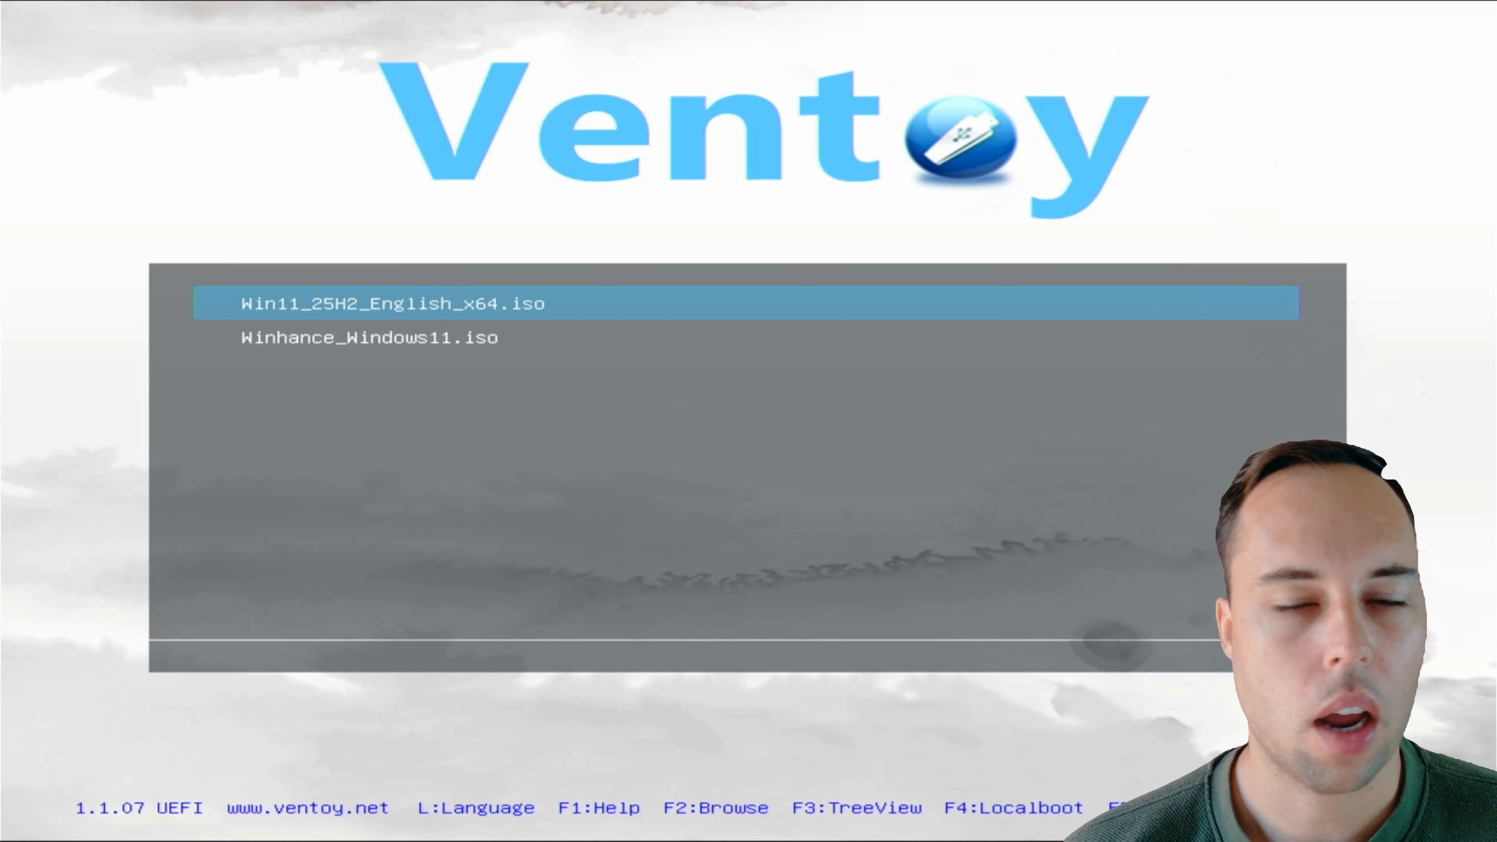
# Boot Winhance_Windows11.iso from Ventoy in normal mode to start Windows 11 Setup.
pyautogui.press('Down')
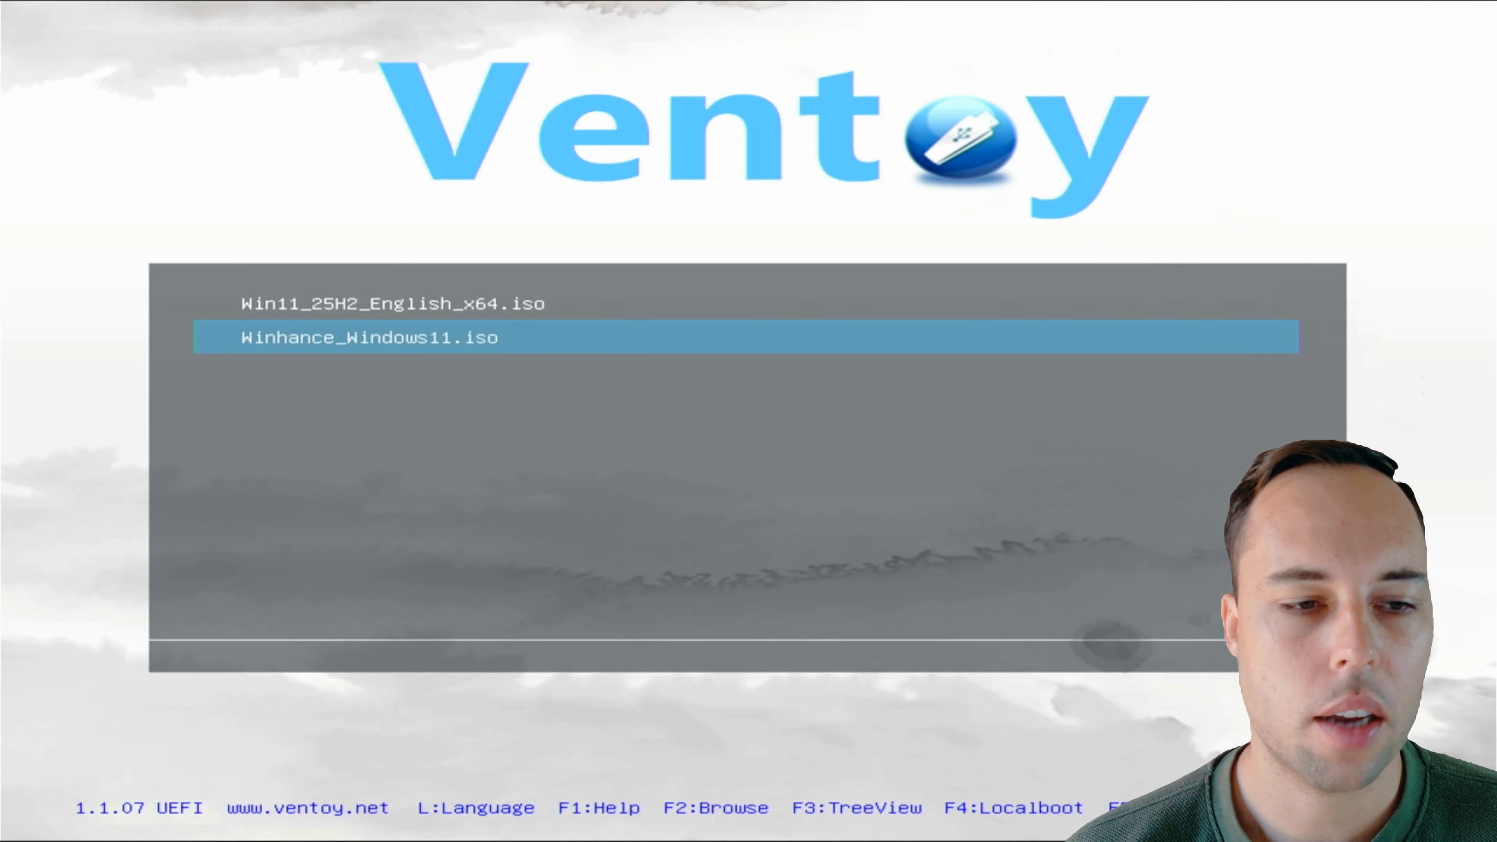
pyautogui.press('Return')
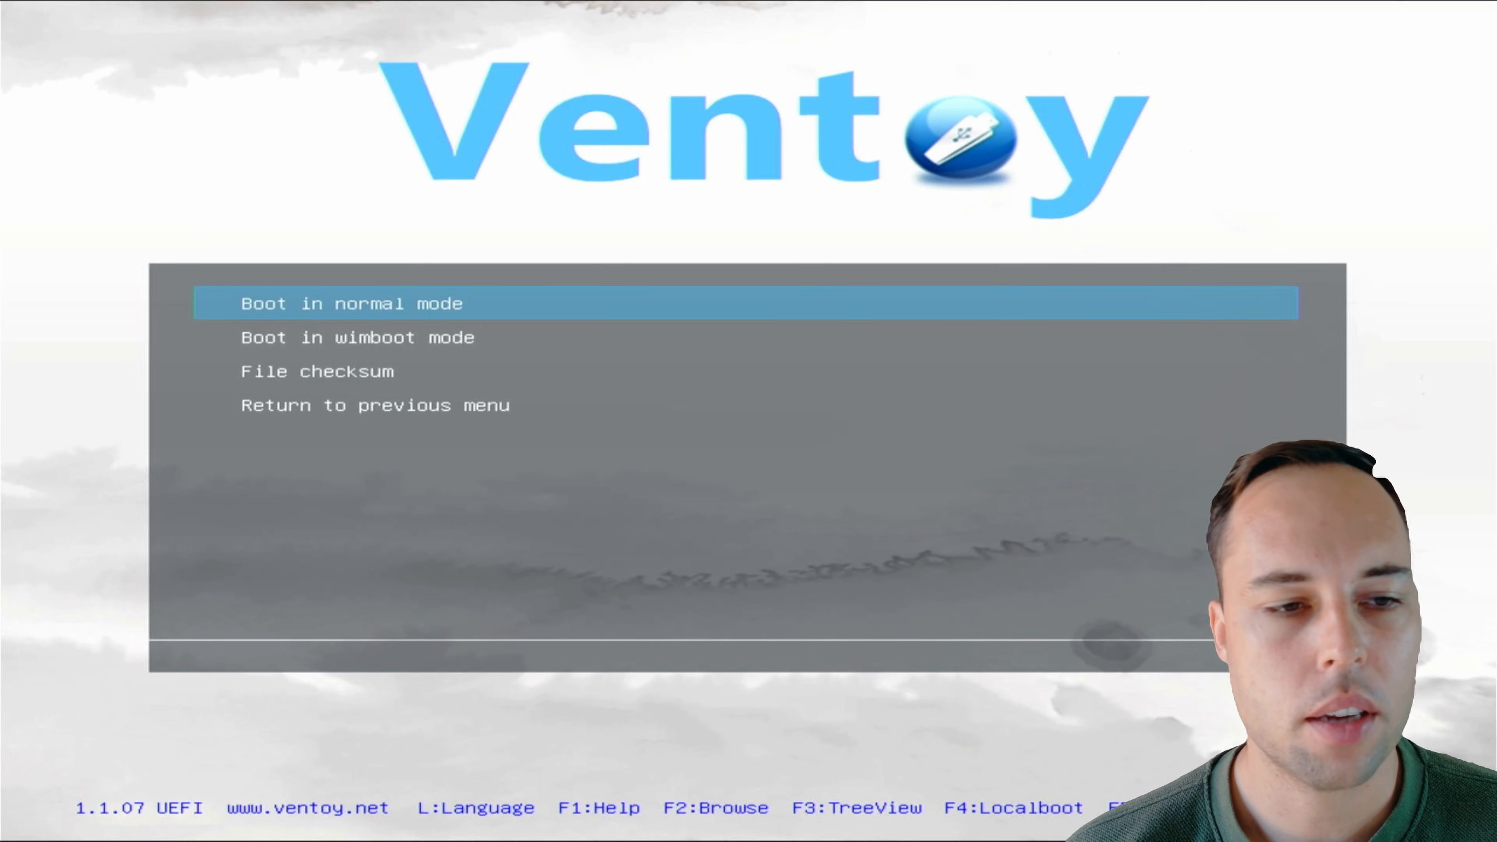
pyautogui.press('Return')
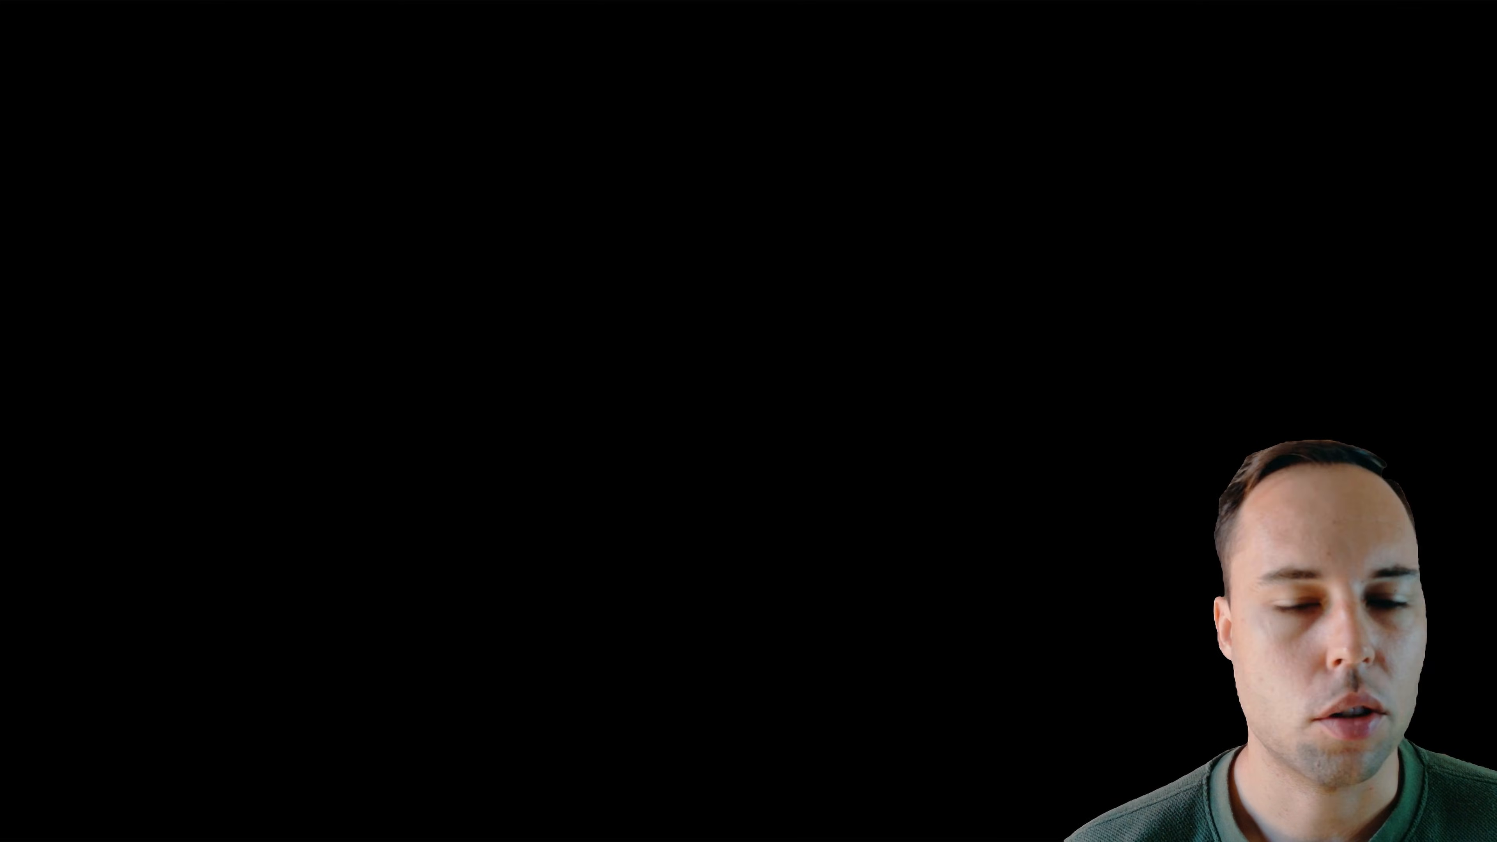
pyautogui.press('Return')
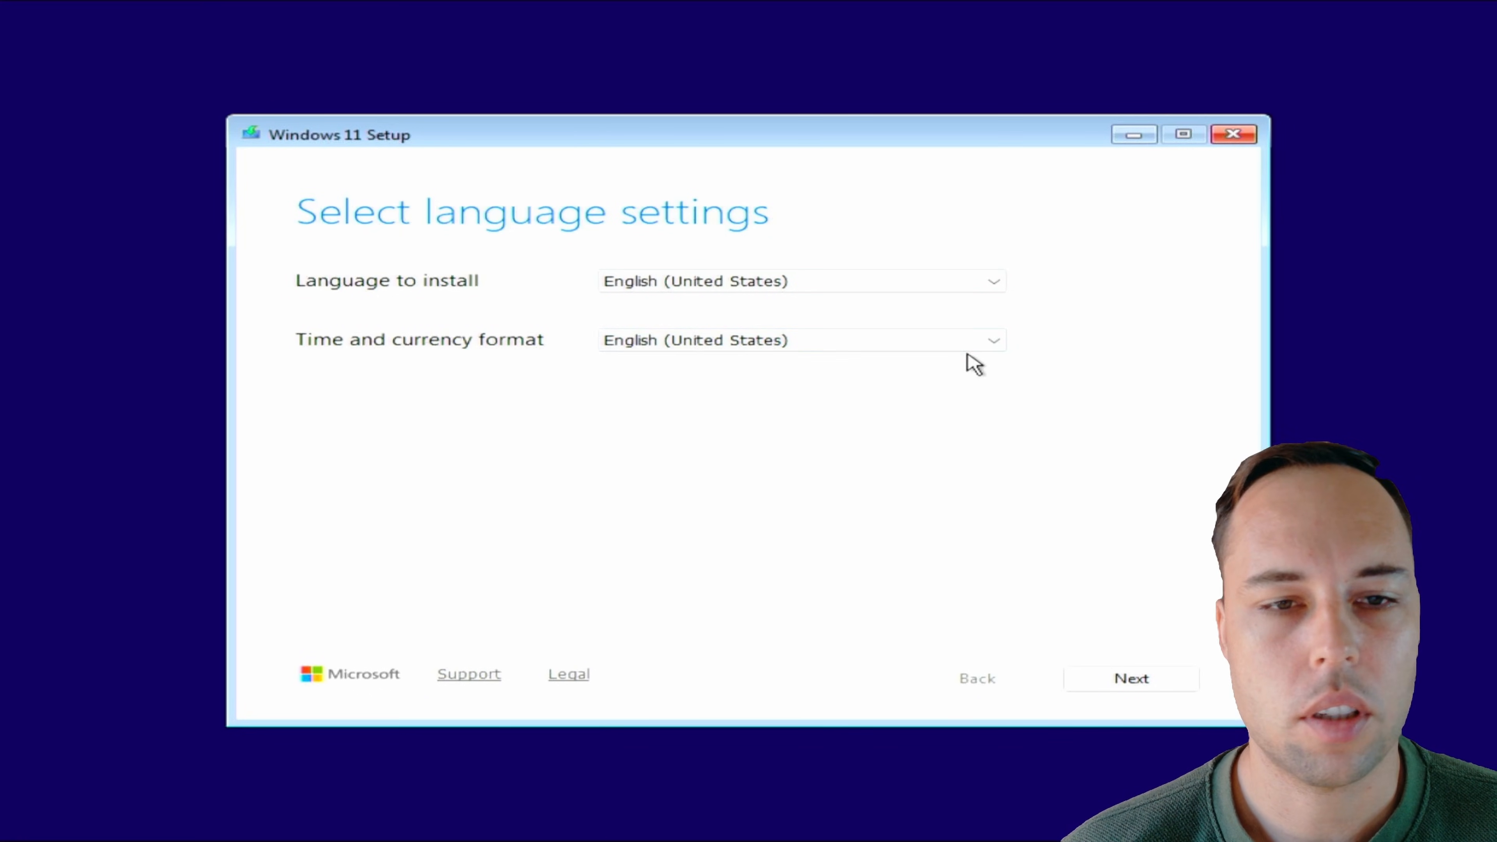
# Set the time and currency format to English (South Africa) and continue past the language and keyboard settings.
pyautogui.click(976, 341)
pyautogui.scroll(5, 852, 430)
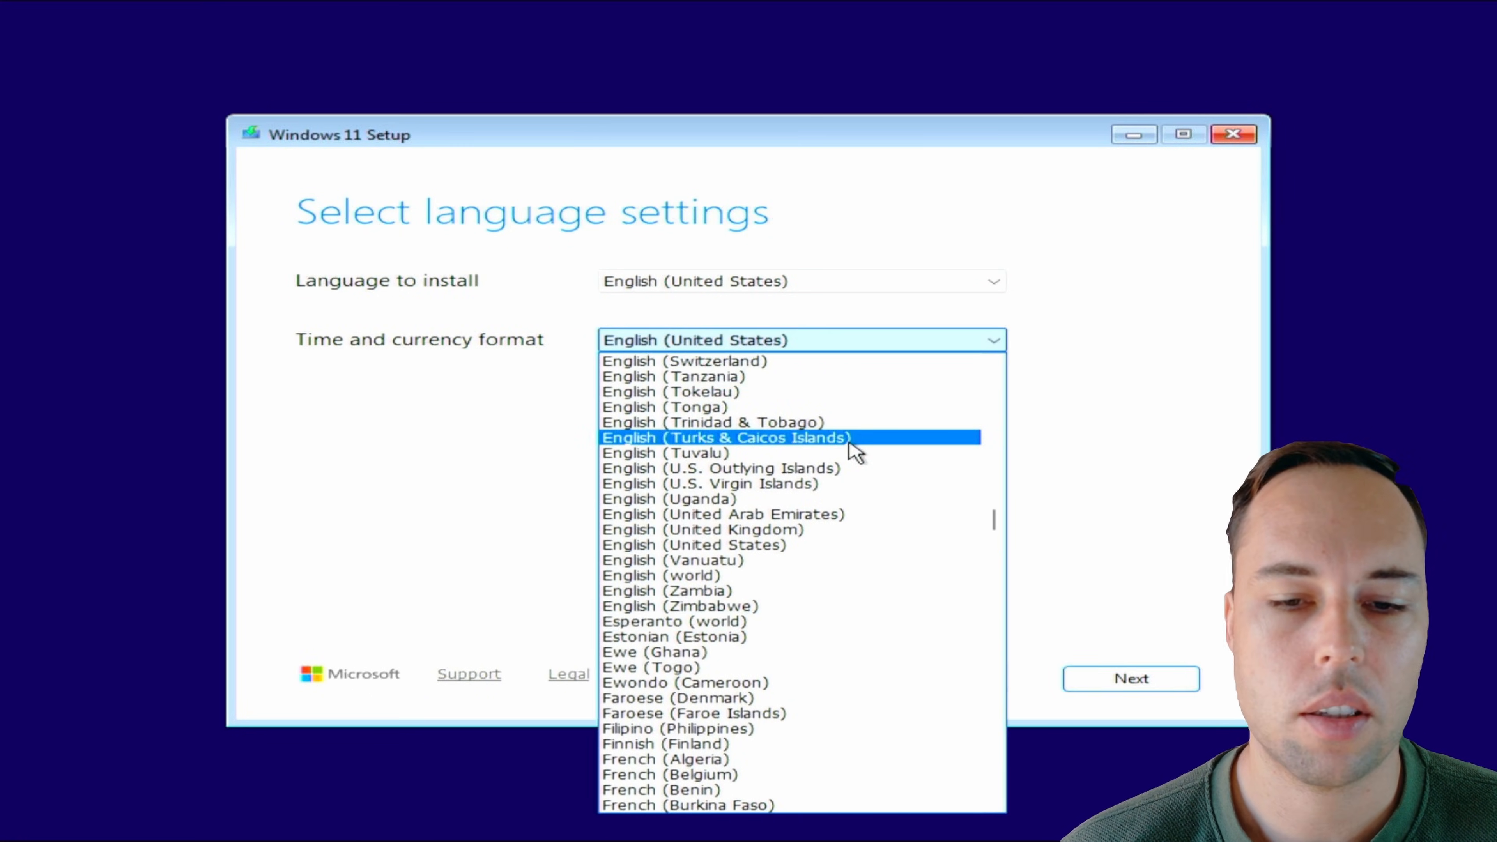
pyautogui.scroll(3, 854, 451)
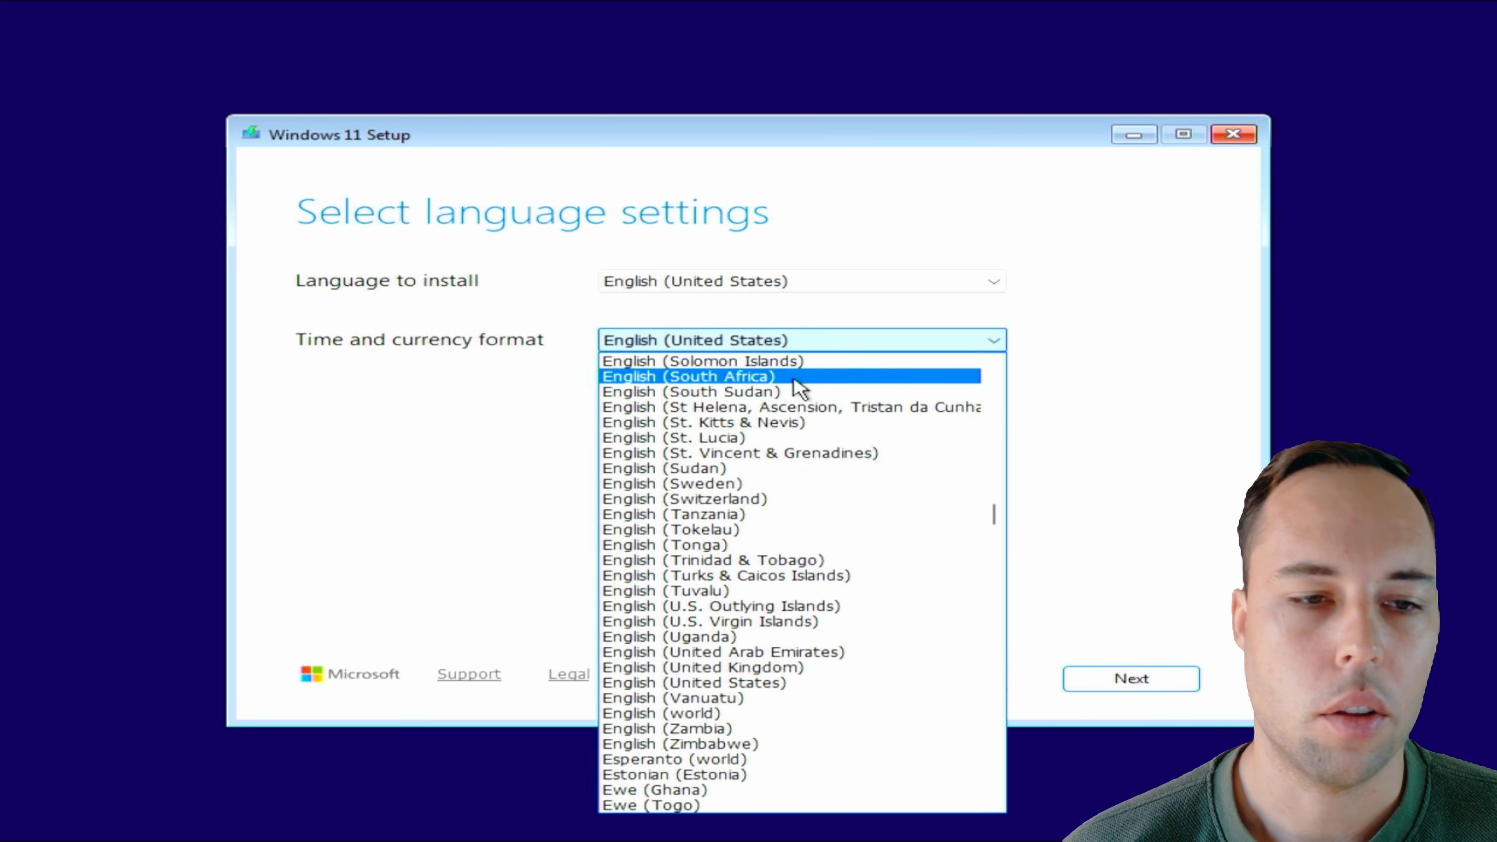
pyautogui.click(796, 379)
pyautogui.click(1146, 682)
pyautogui.click(1150, 683)
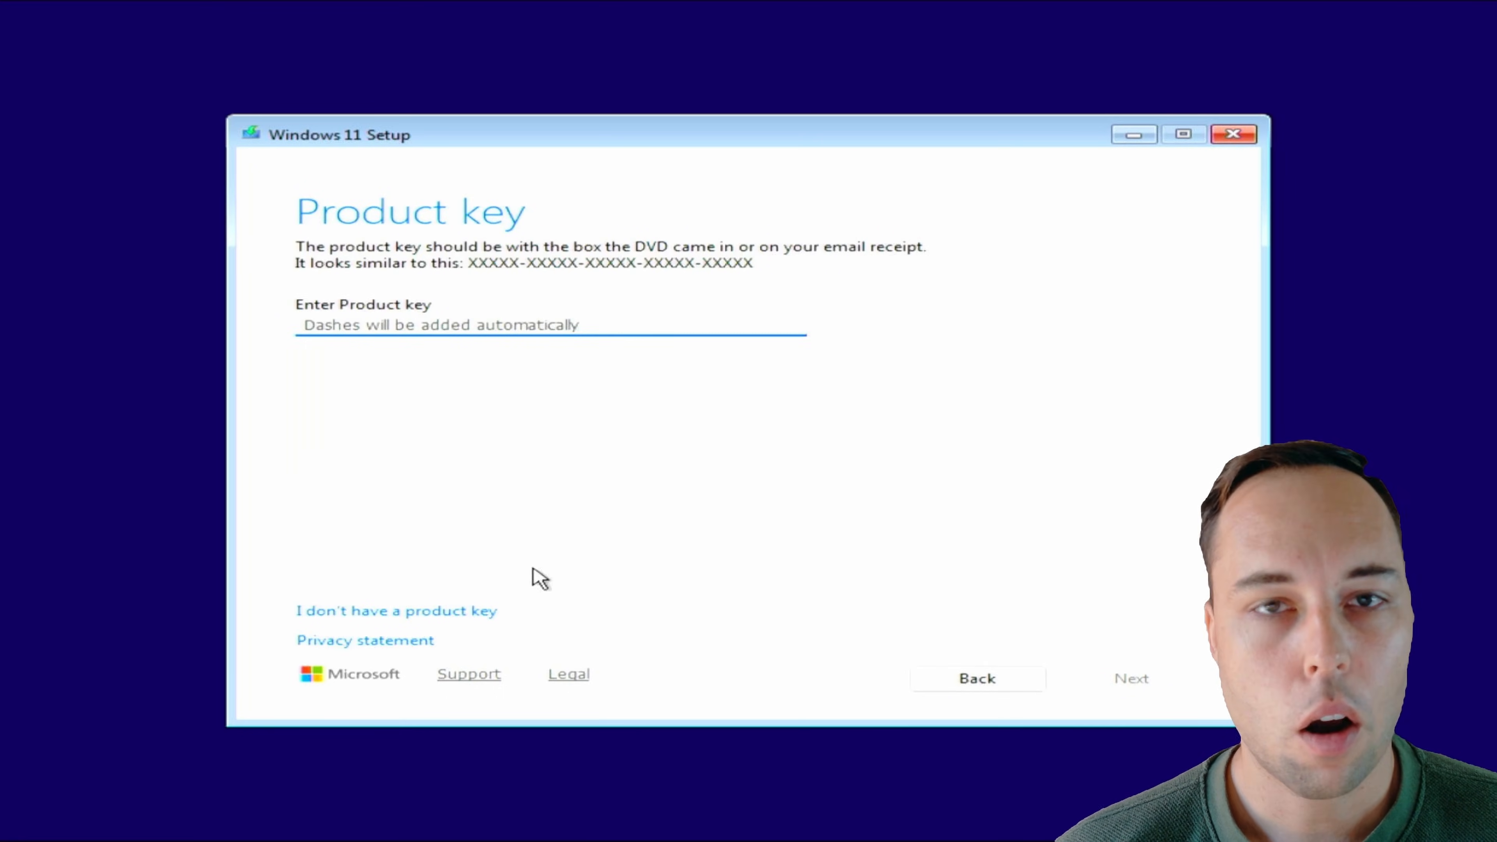
# Skip the product key and choose Windows 11 Pro as the image to install.
pyautogui.click(447, 617)
pyautogui.click(446, 437)
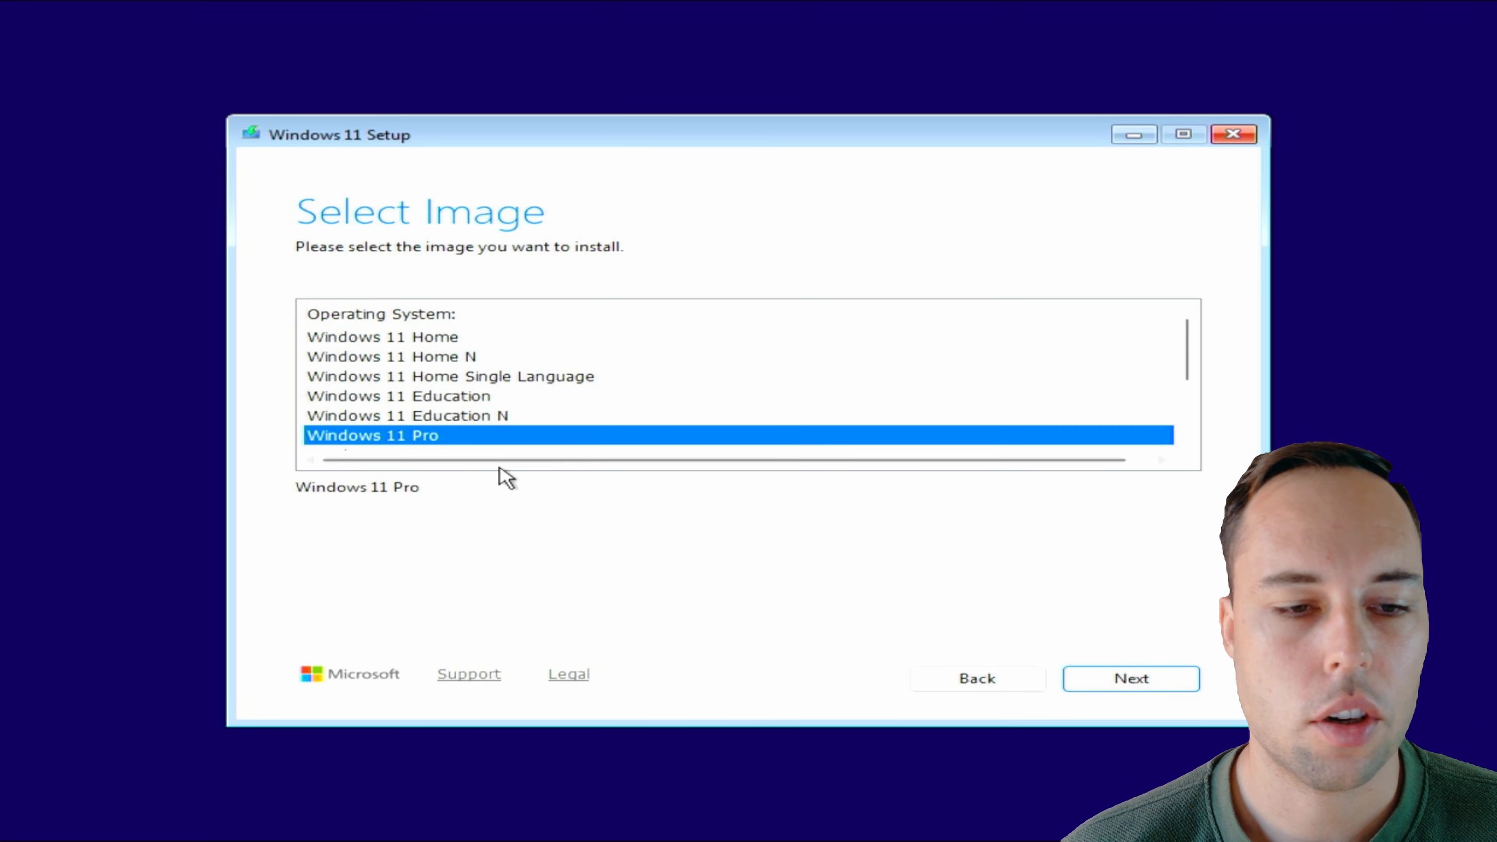
pyautogui.click(1186, 680)
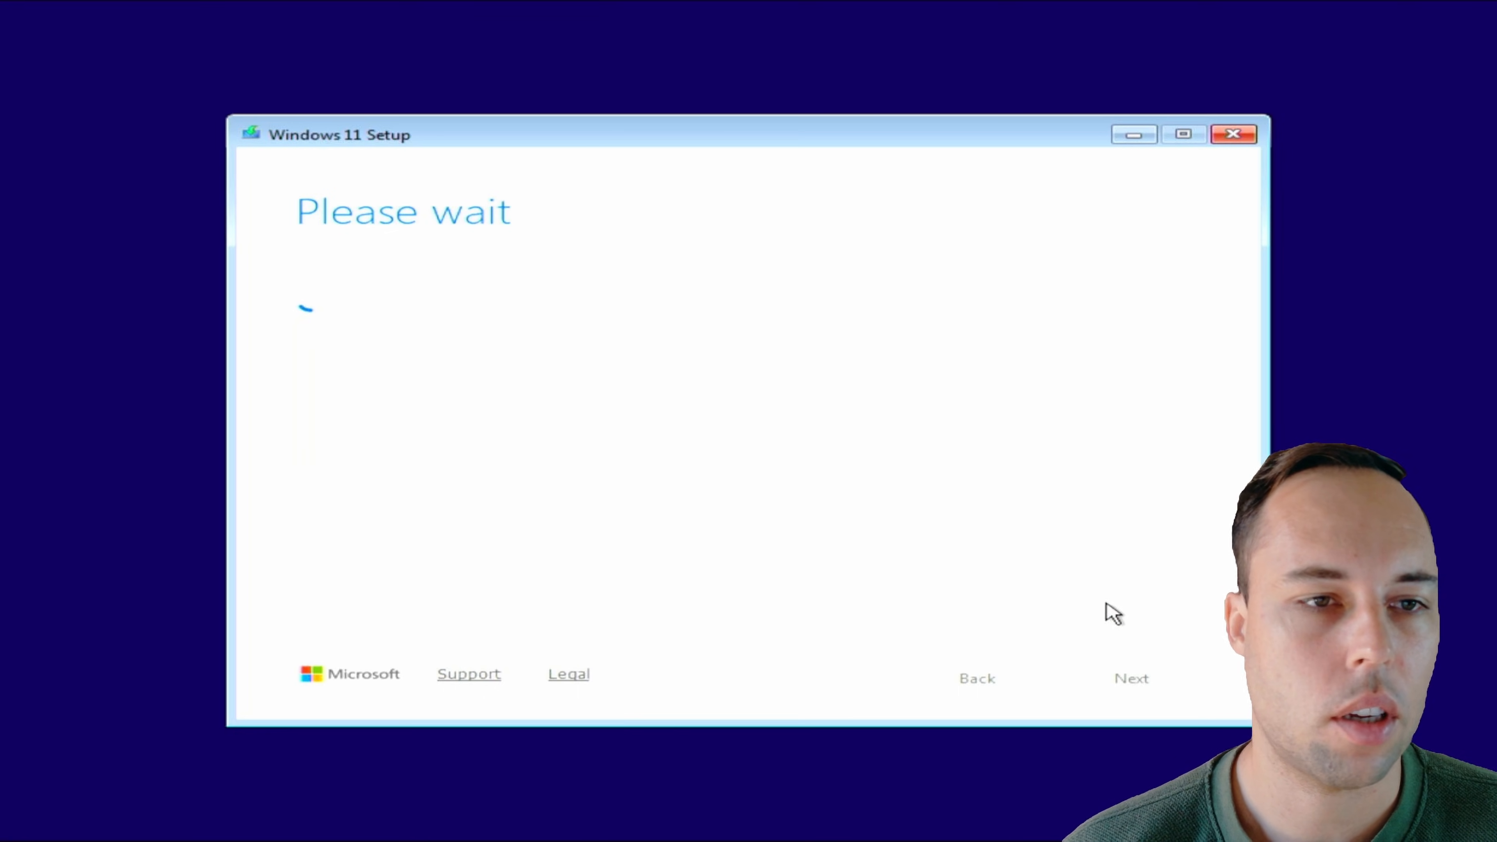
# Delete every partition on Disk 0 and continue the installation on its unallocated space.
pyautogui.click(356, 317)
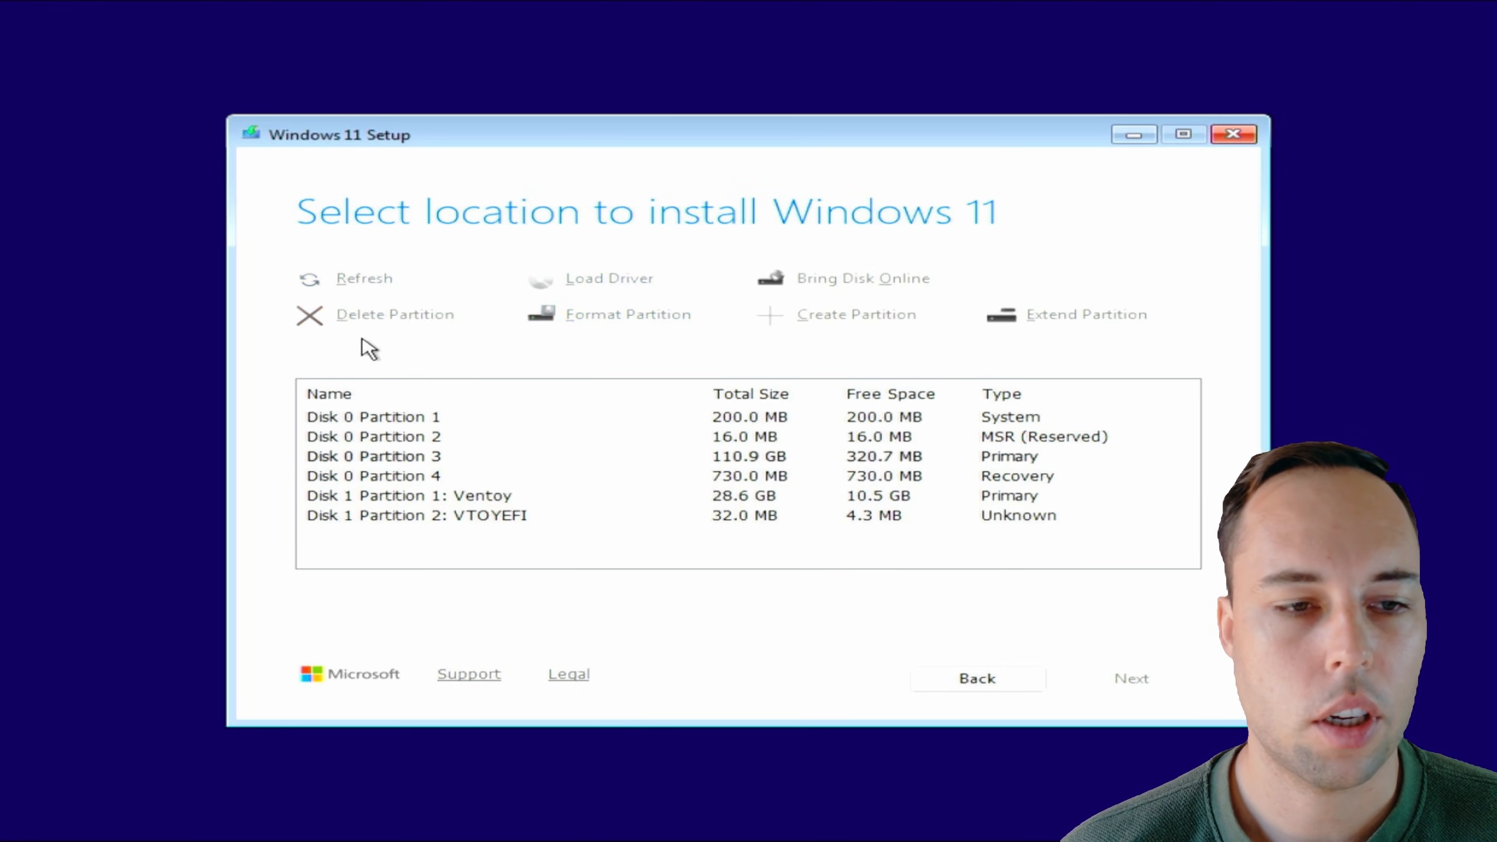
pyautogui.click(462, 437)
pyautogui.click(386, 316)
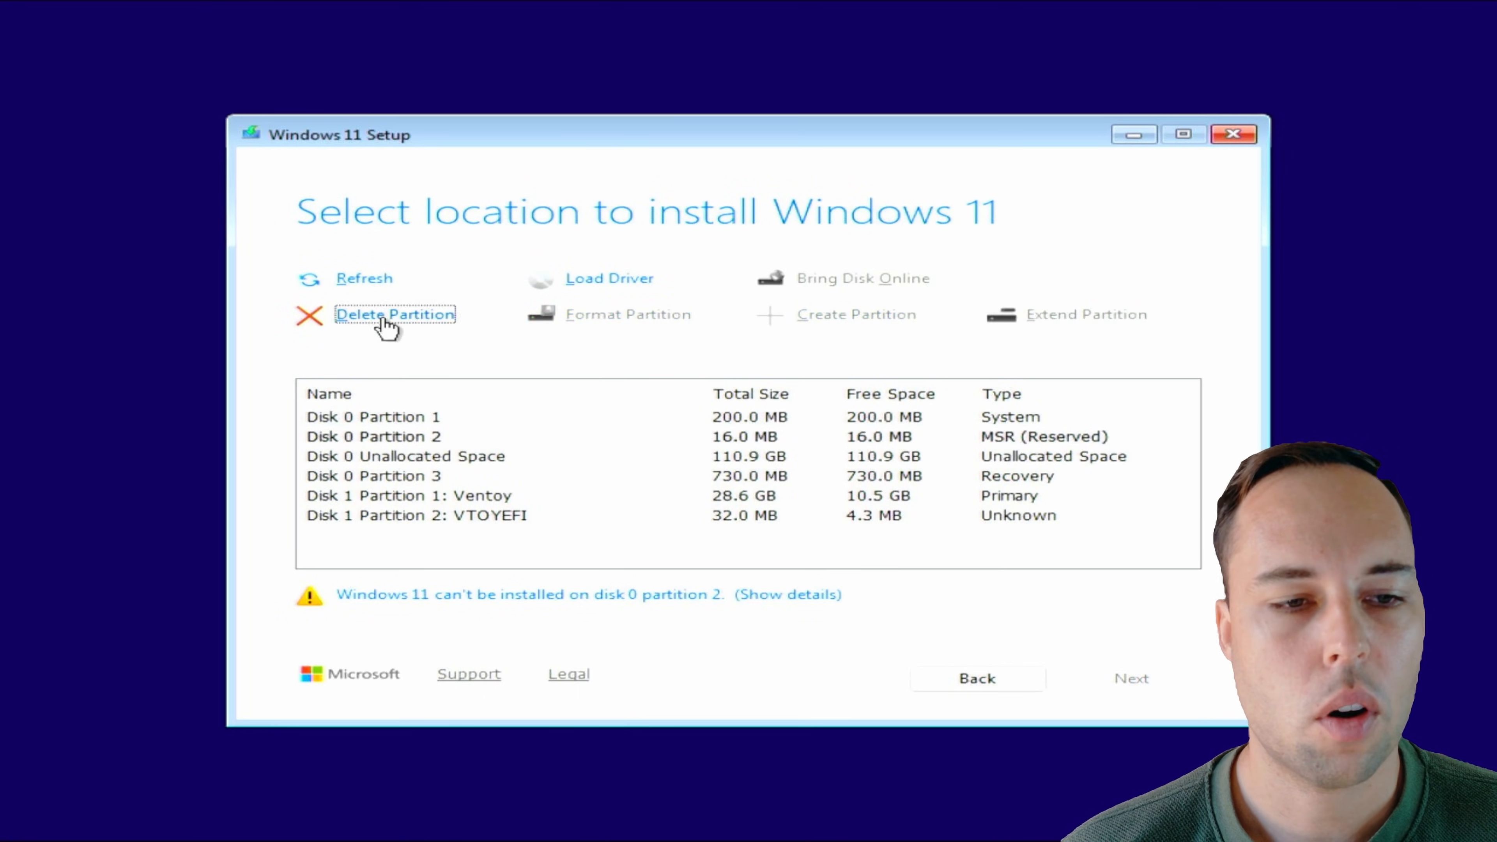
pyautogui.click(416, 417)
pyautogui.click(385, 317)
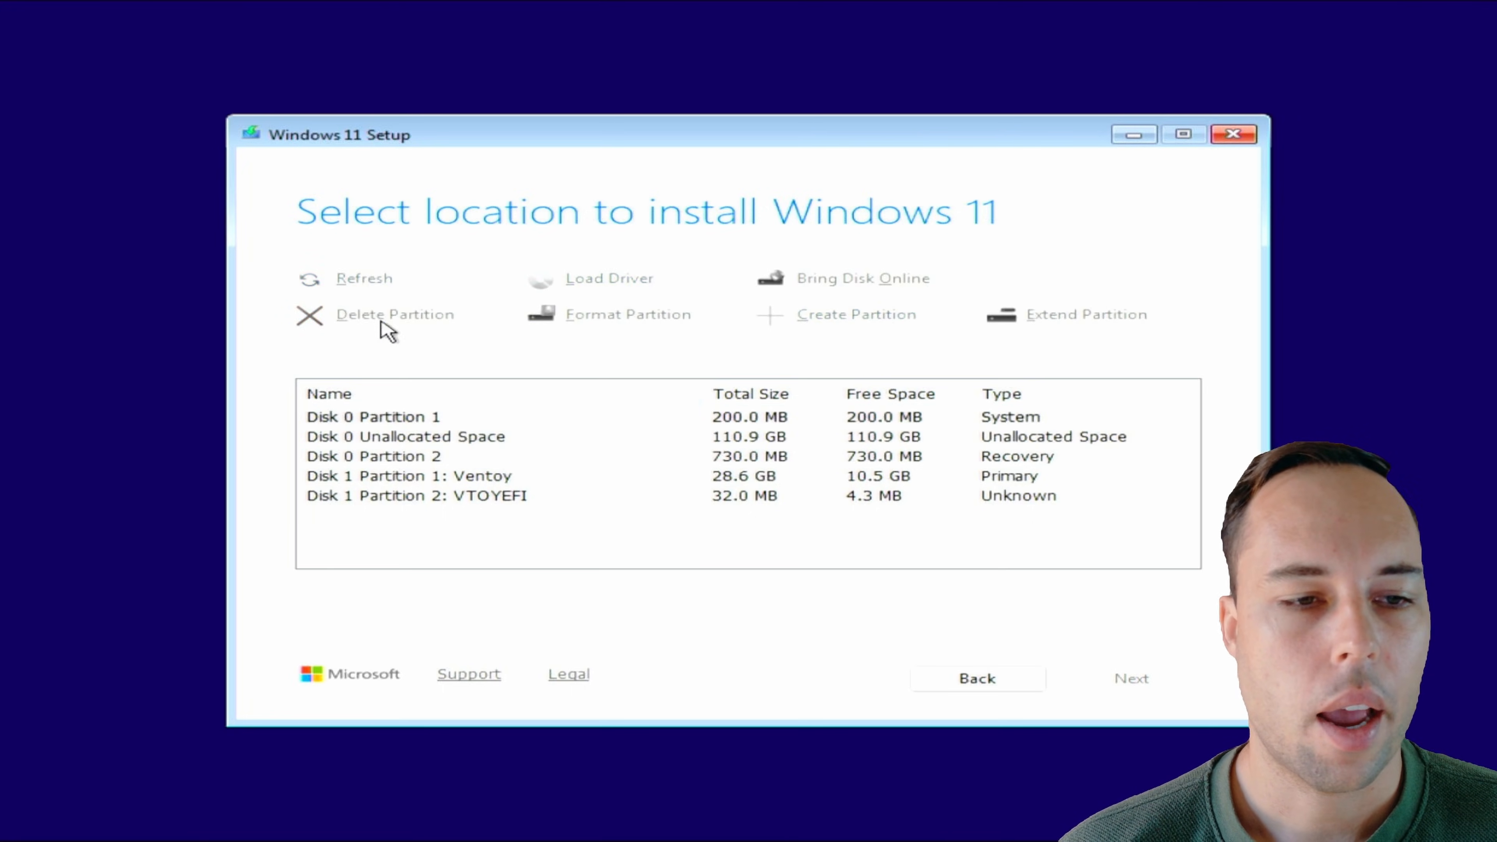
pyautogui.click(436, 439)
pyautogui.click(394, 318)
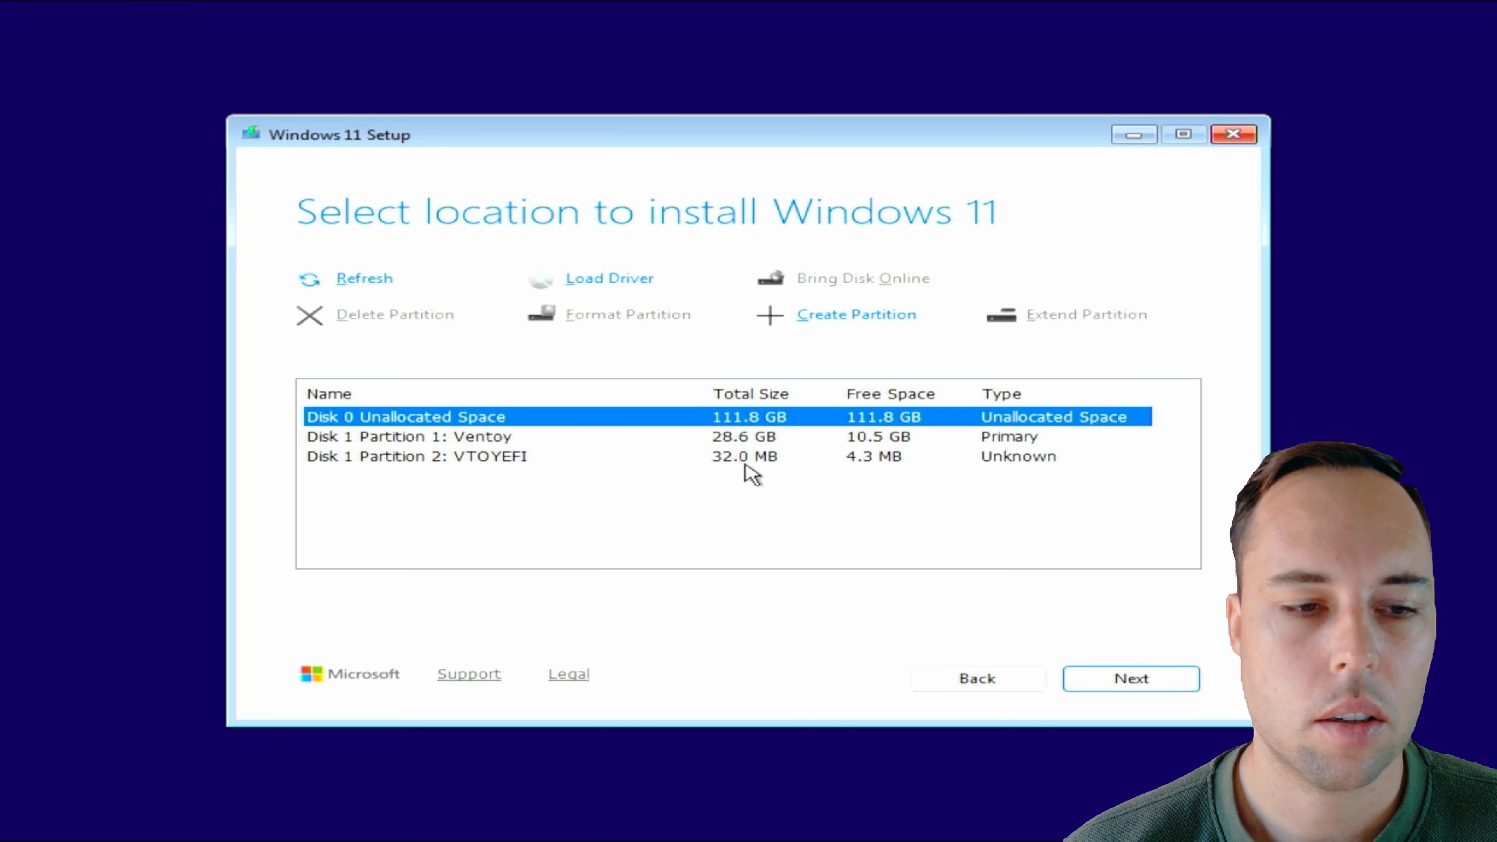
pyautogui.click(1165, 687)
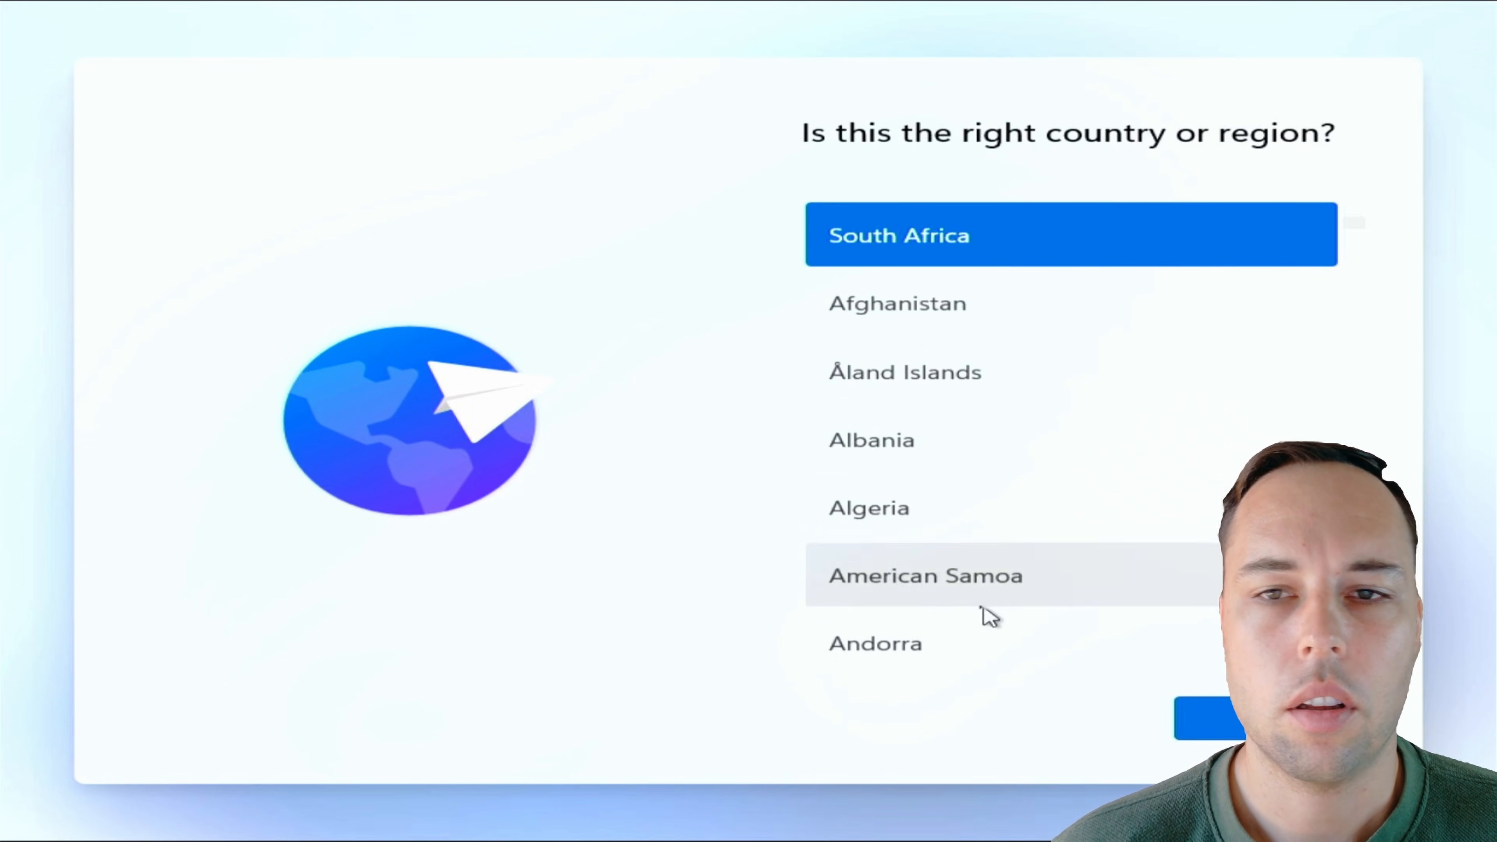
# Accept South Africa as the country or region and skip adding a second keyboard layout.
pyautogui.click(1208, 718)
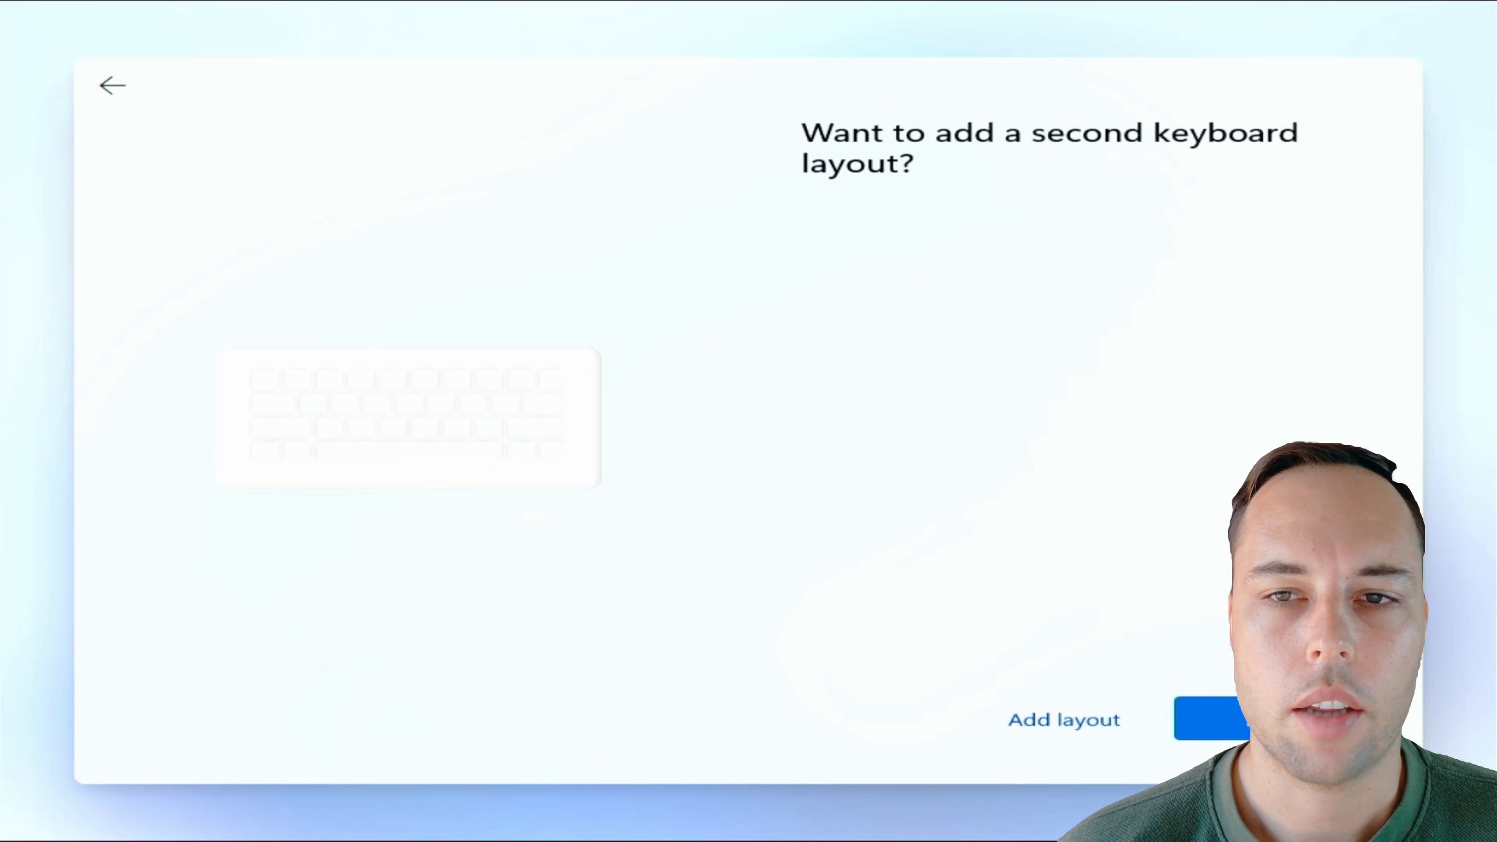
pyautogui.click(1266, 718)
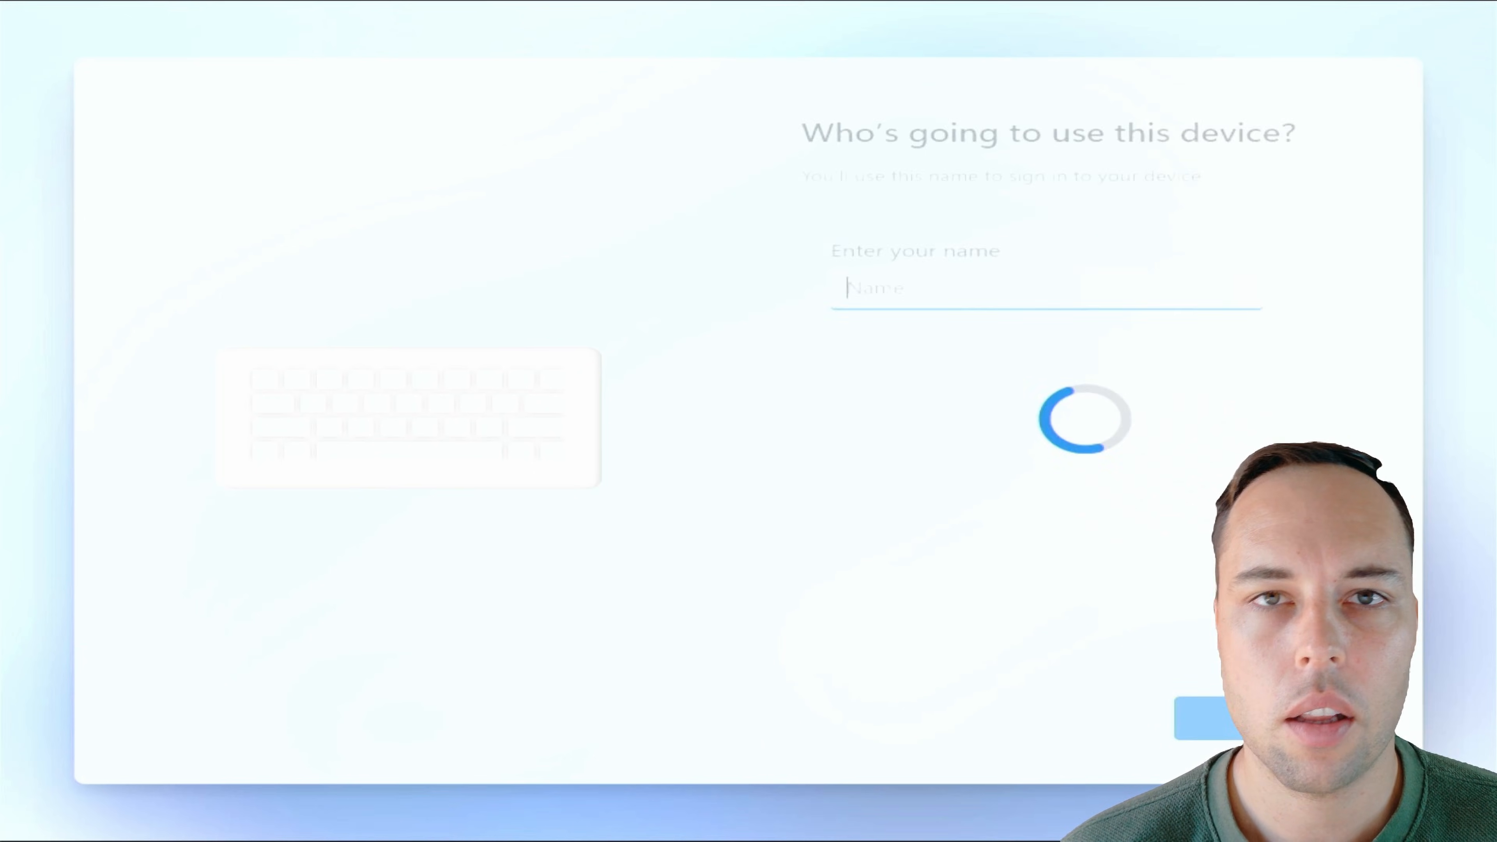
# Enter the device user's name for the local account and continue through the account setup.
pyautogui.write('M')
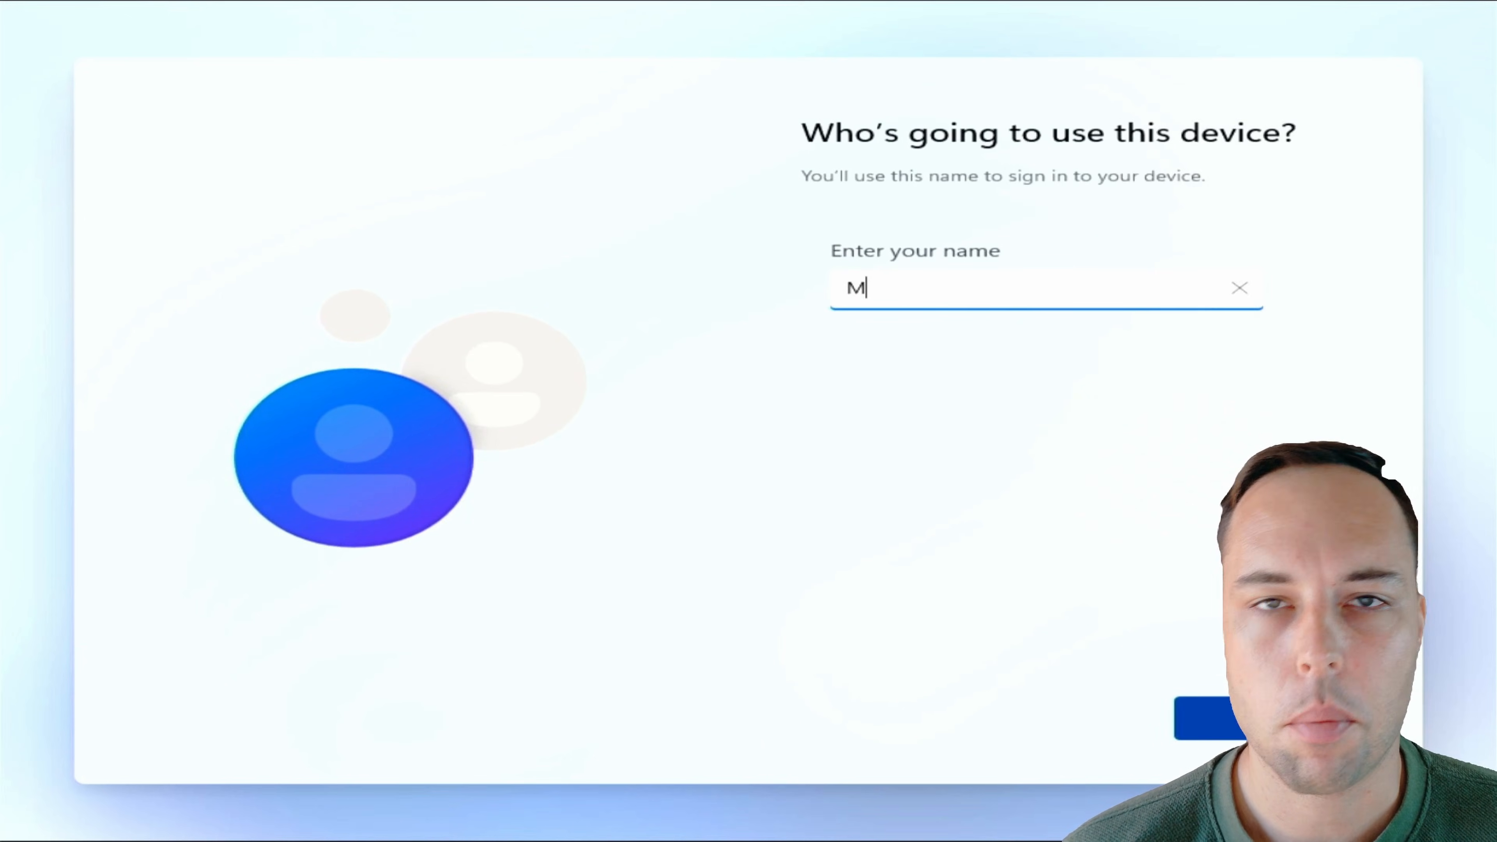
pyautogui.write('e')
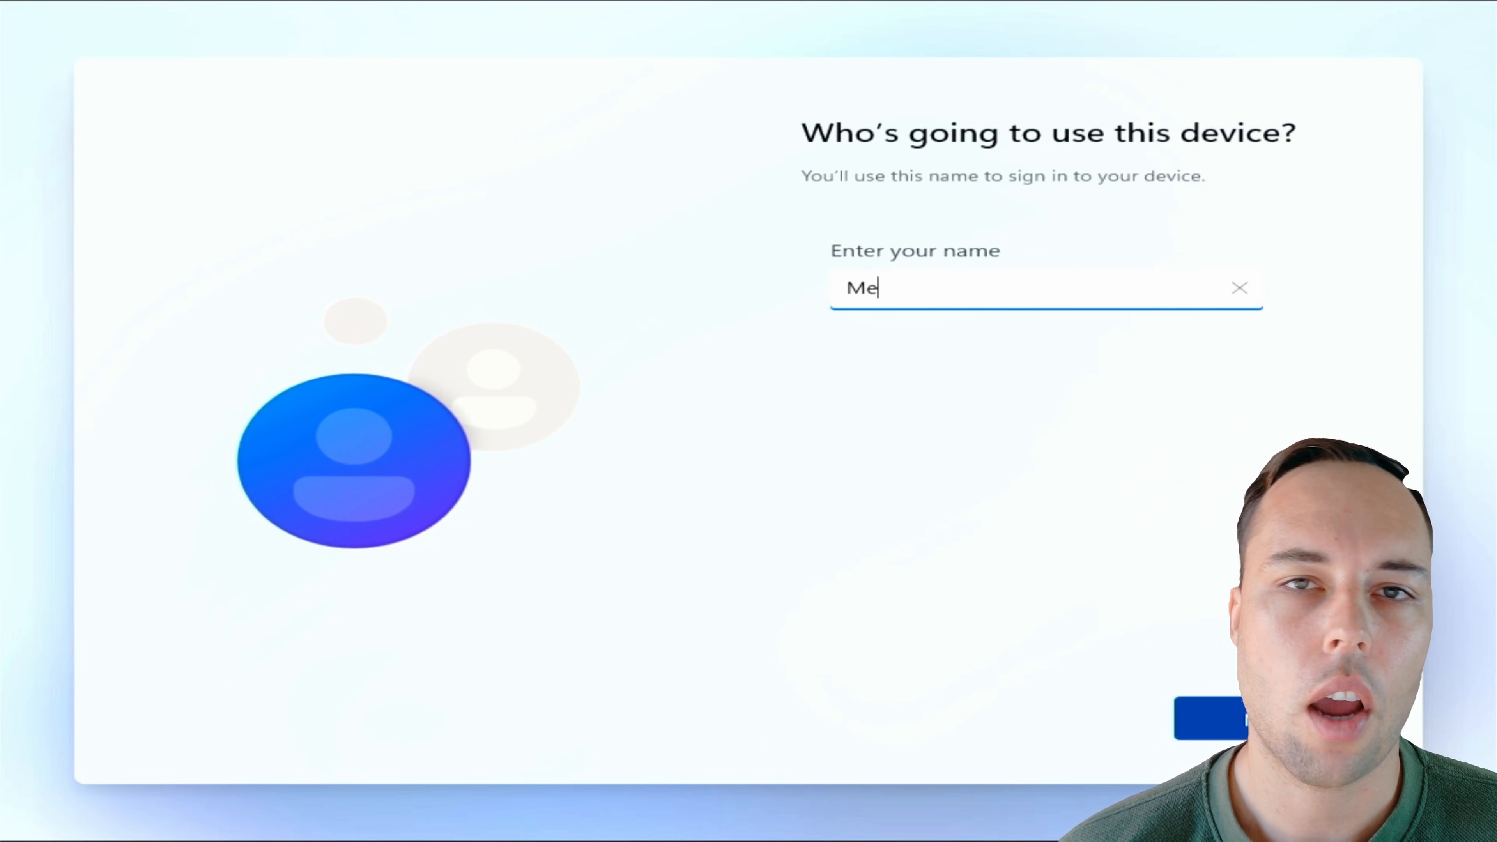
pyautogui.write('mo')
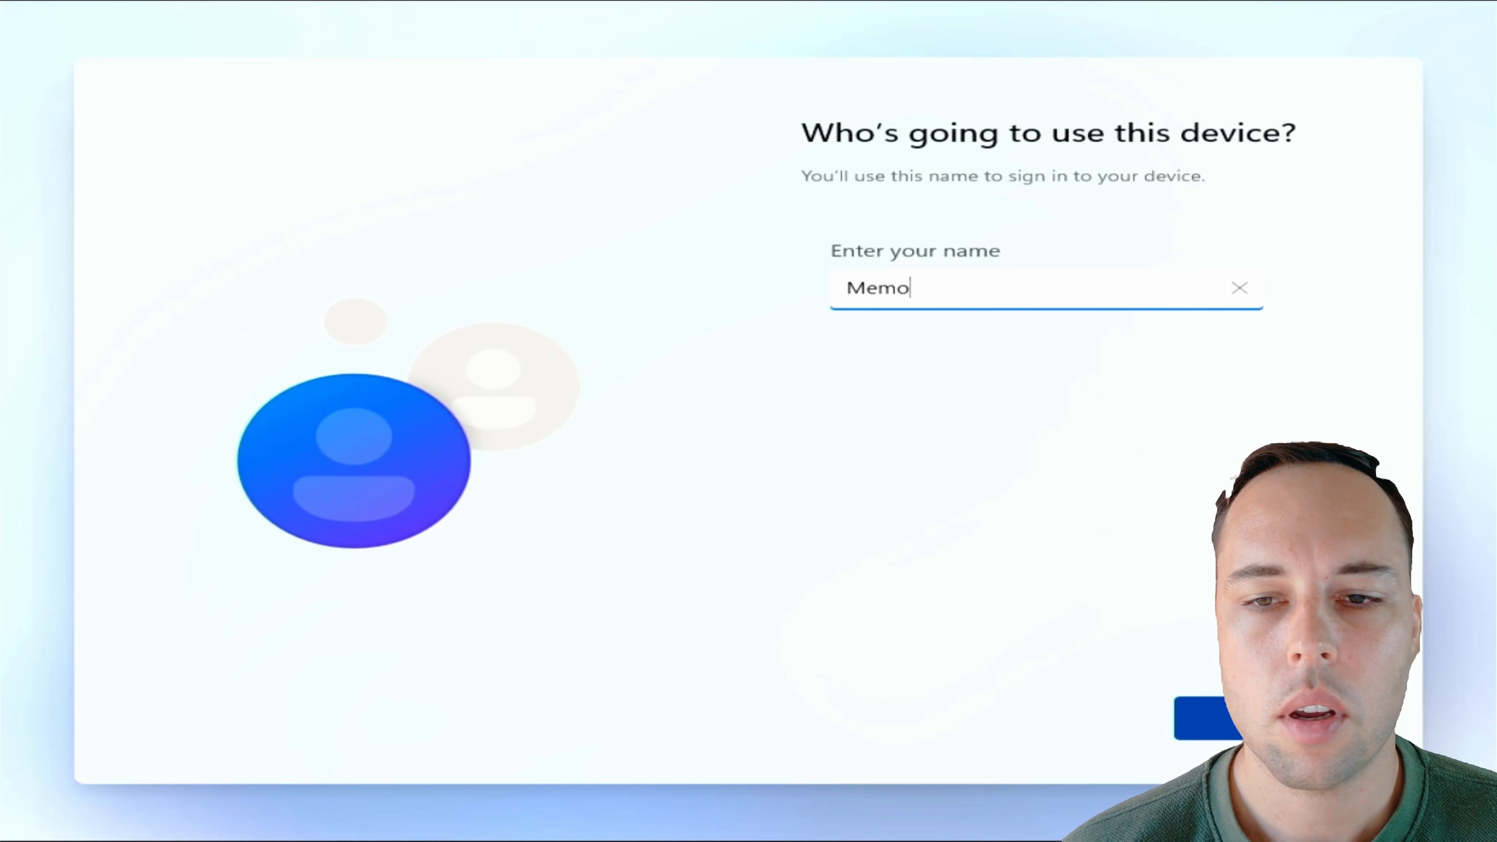
pyautogui.write('ry')
pyautogui.press('Return')
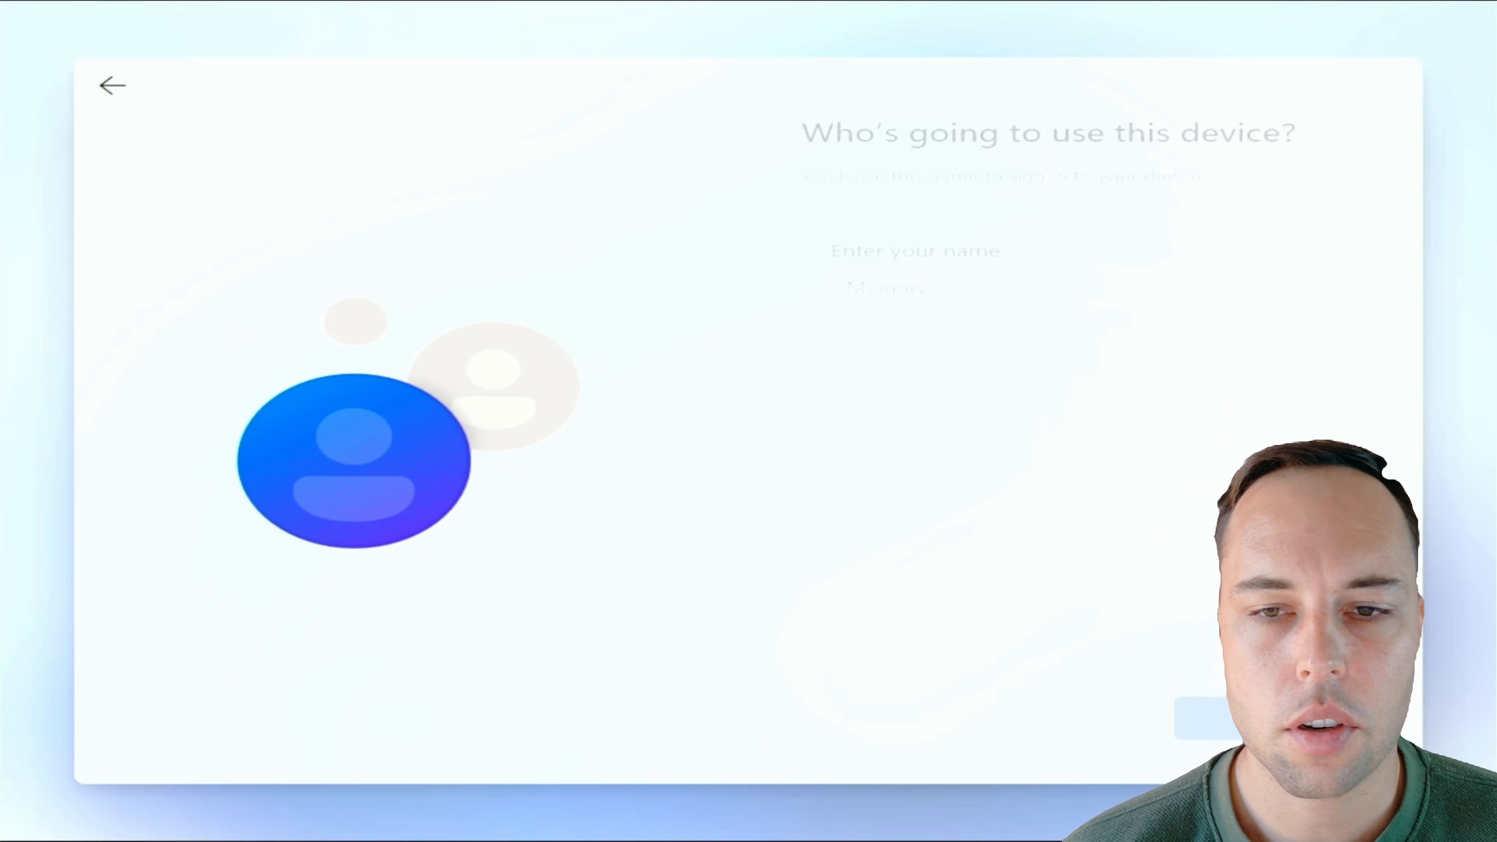
pyautogui.click(1261, 718)
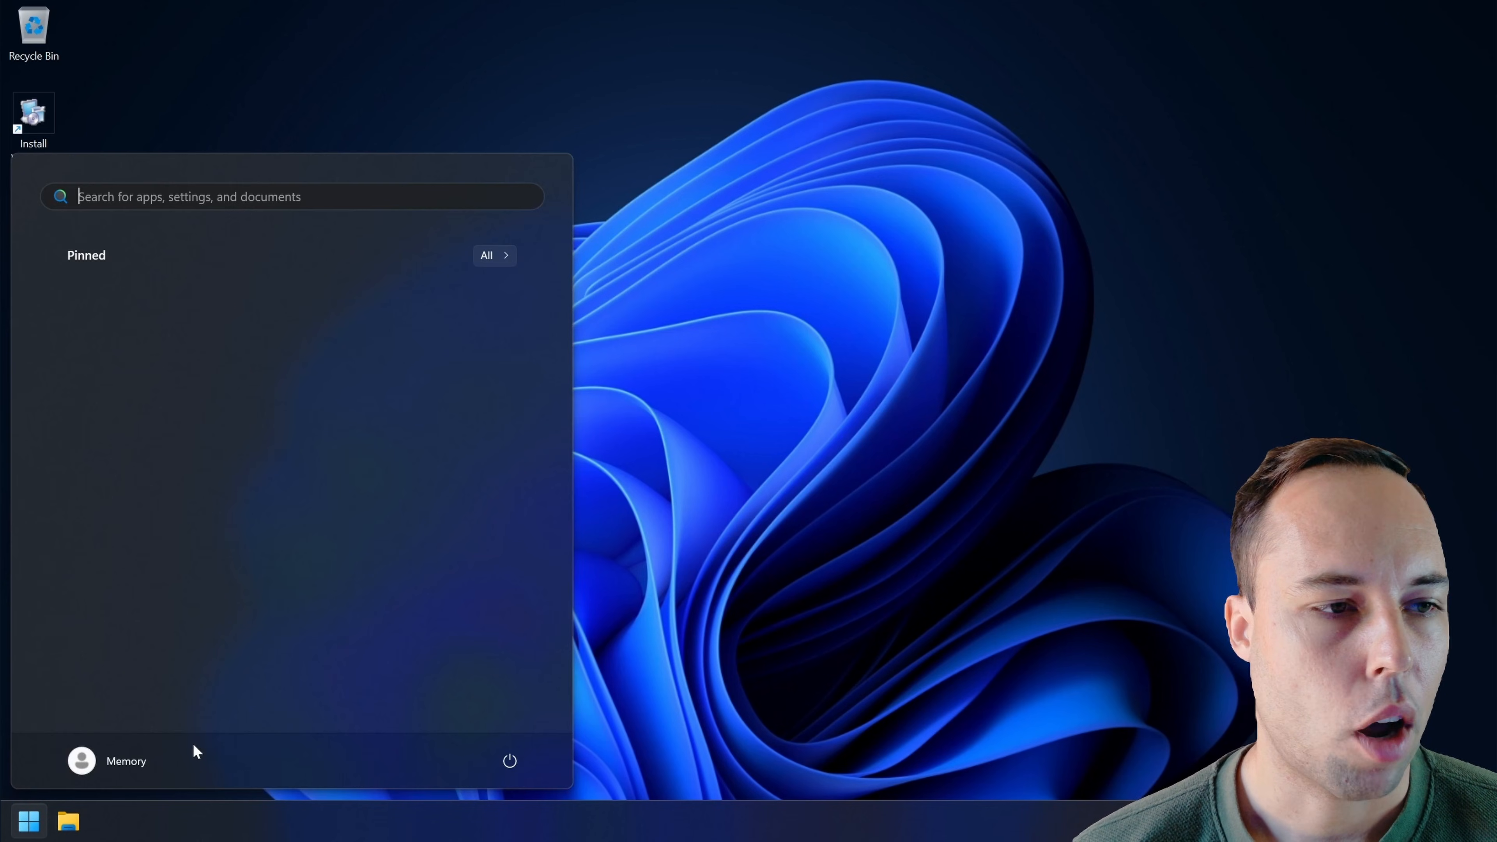
# Look through the complete list of installed apps on the new Windows installation.
pyautogui.click(495, 262)
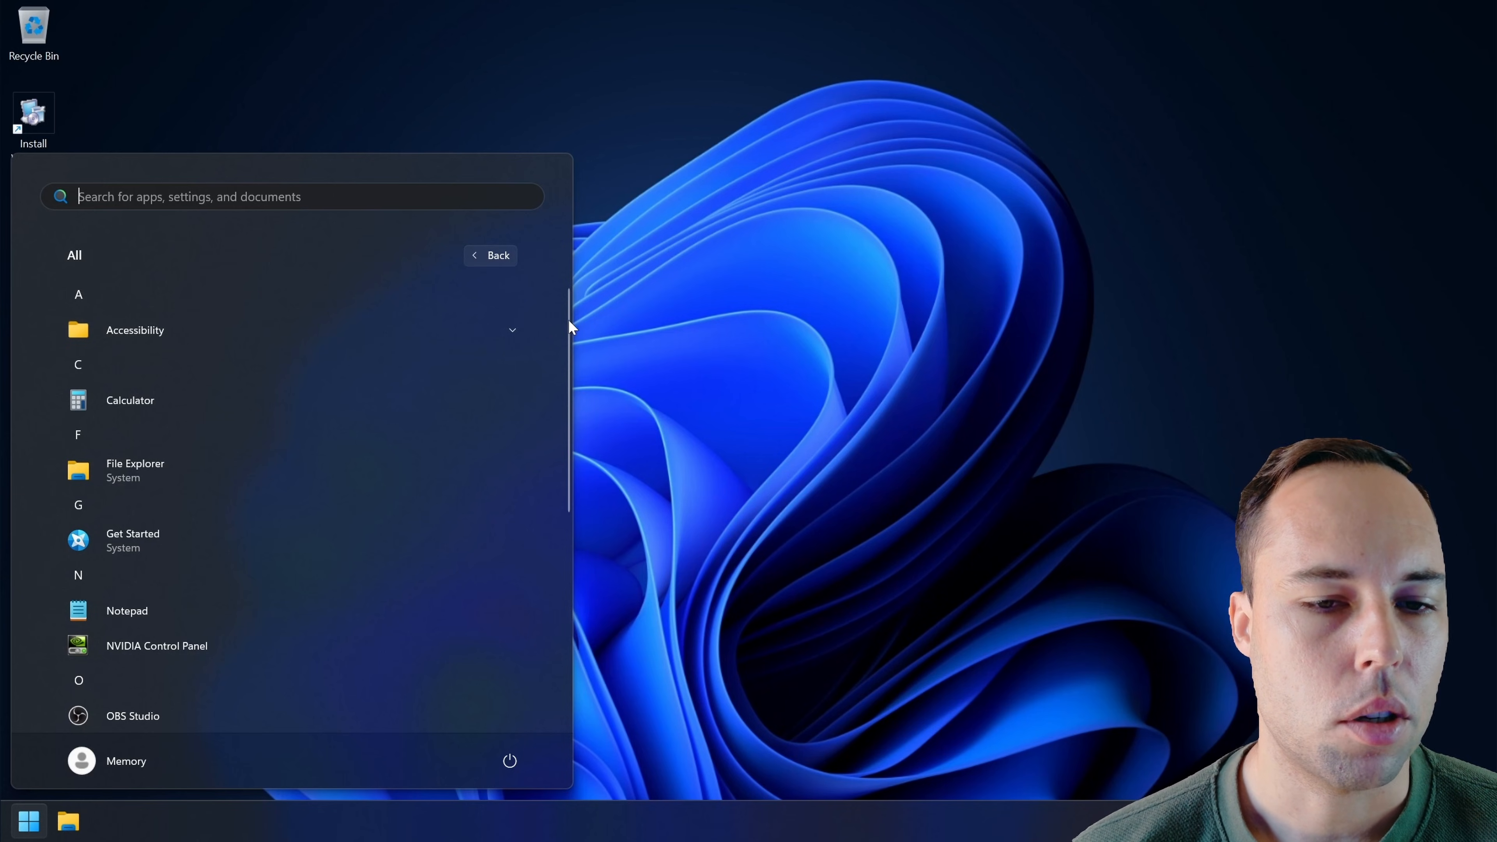
pyautogui.moveTo(568, 320); pyautogui.dragTo(535, 527)
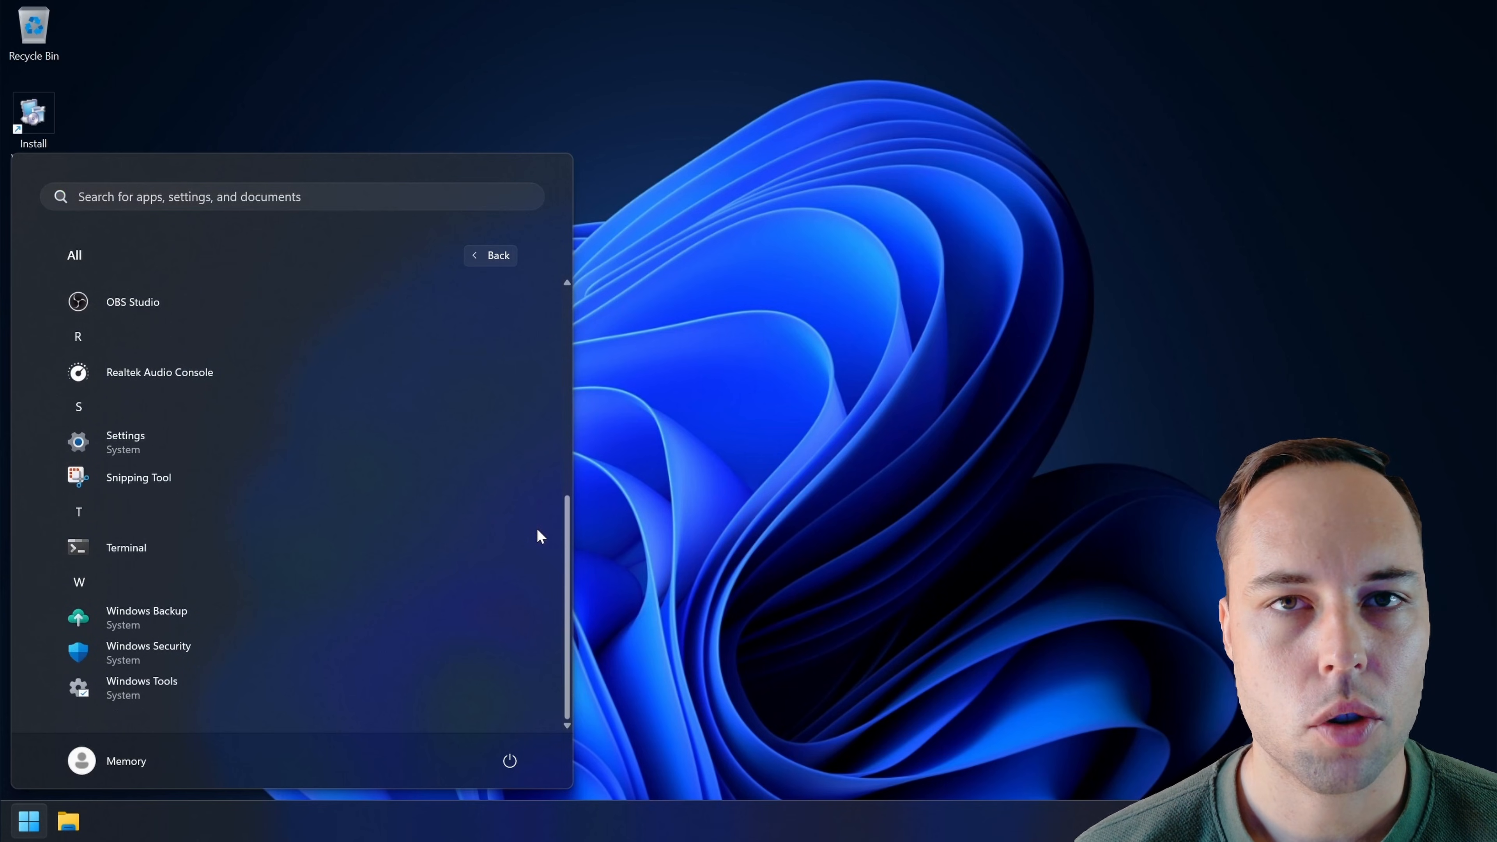
# Open the Windows Settings and review the general and other privacy and security options.
pyautogui.click(250, 442)
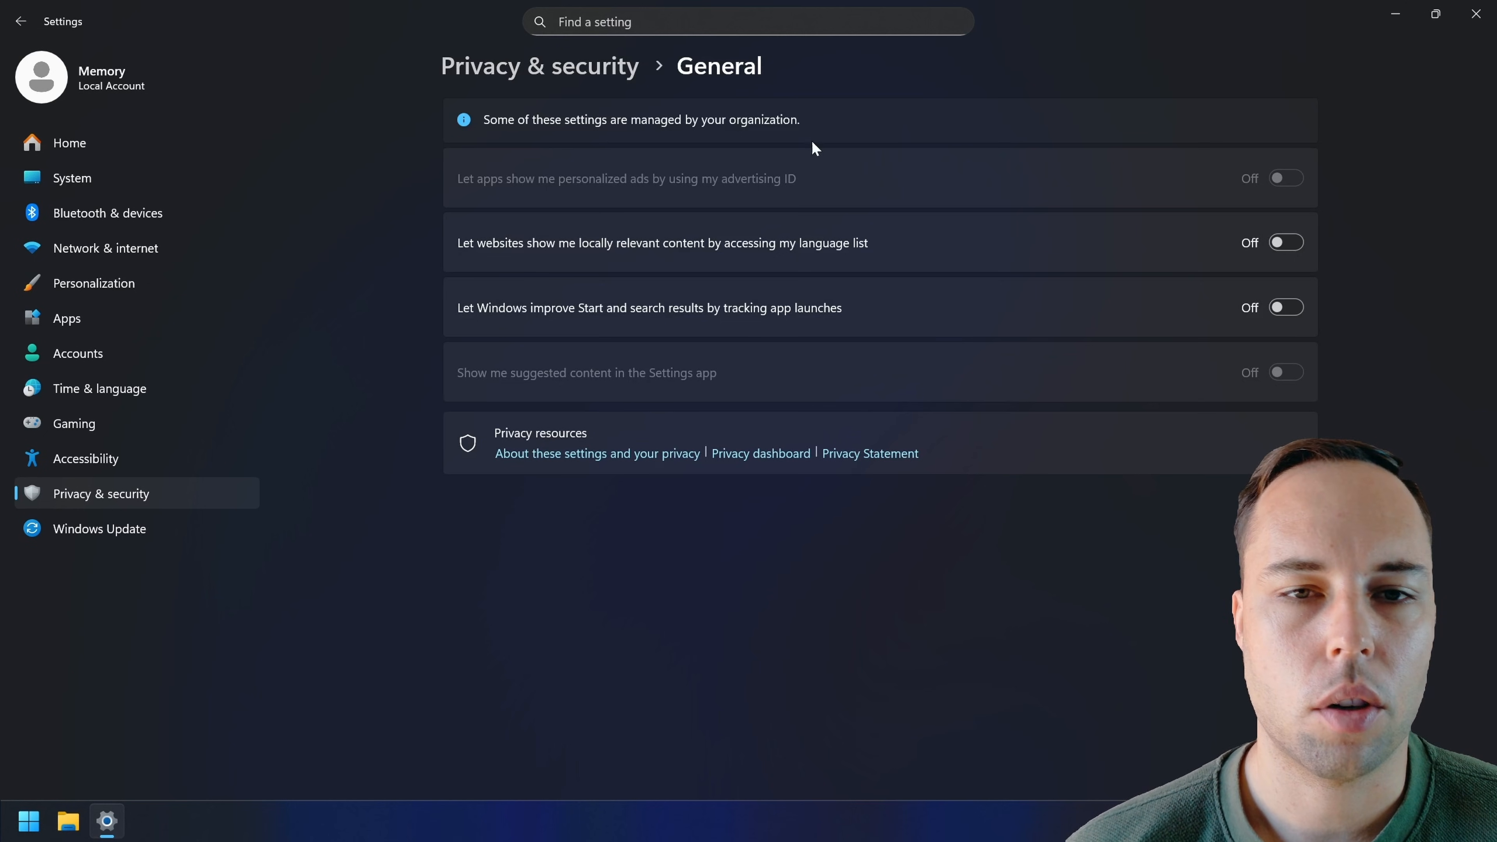
pyautogui.click(565, 65)
pyautogui.scroll(-5, 1002, 225)
pyautogui.click(995, 206)
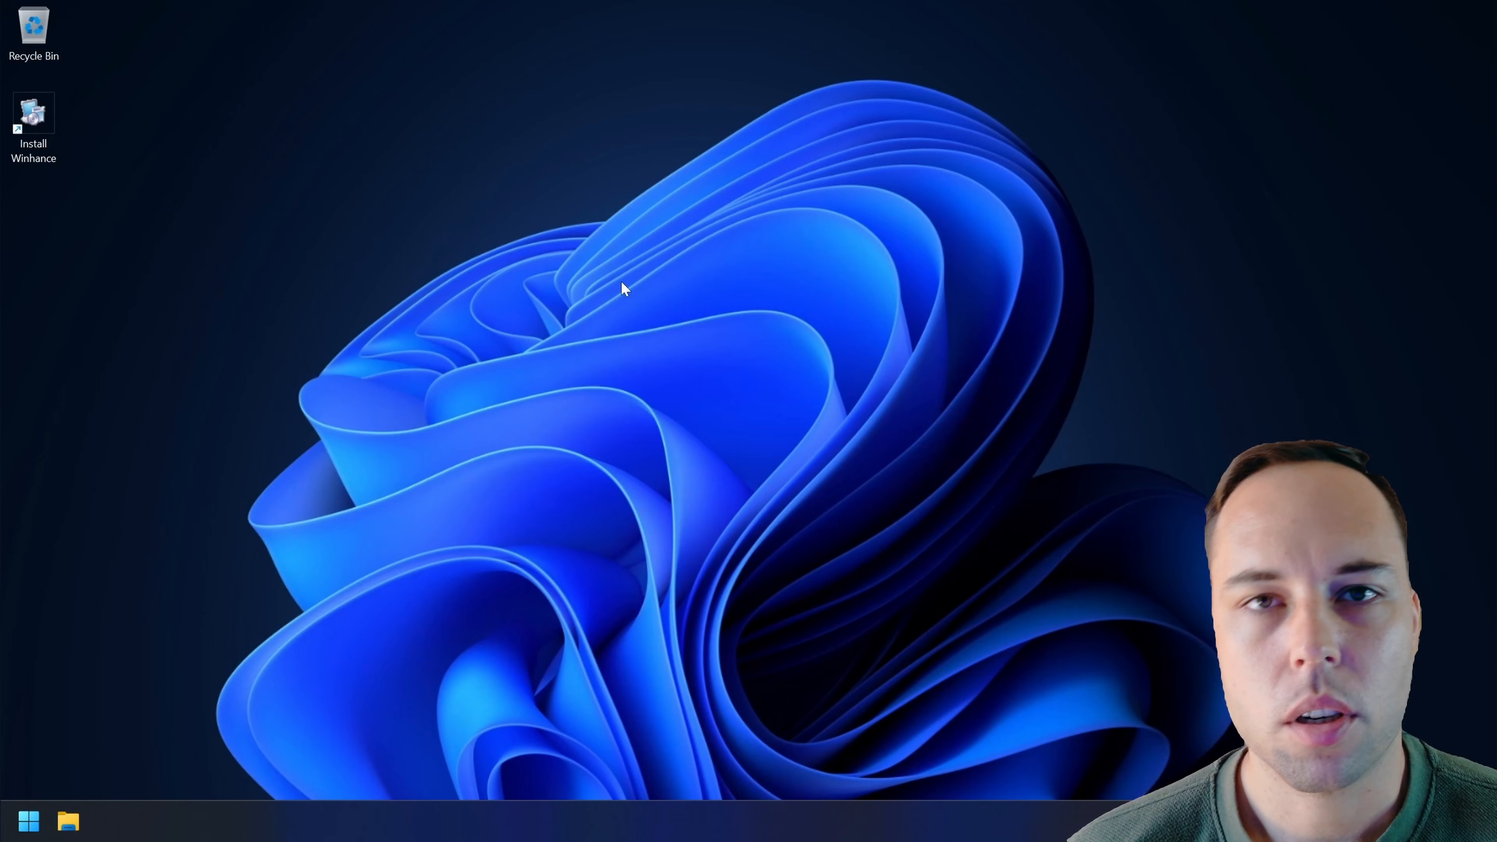
# Run Install Winhance from the desktop and choose option 1, Normal Installation.
pyautogui.doubleClick(34, 116)
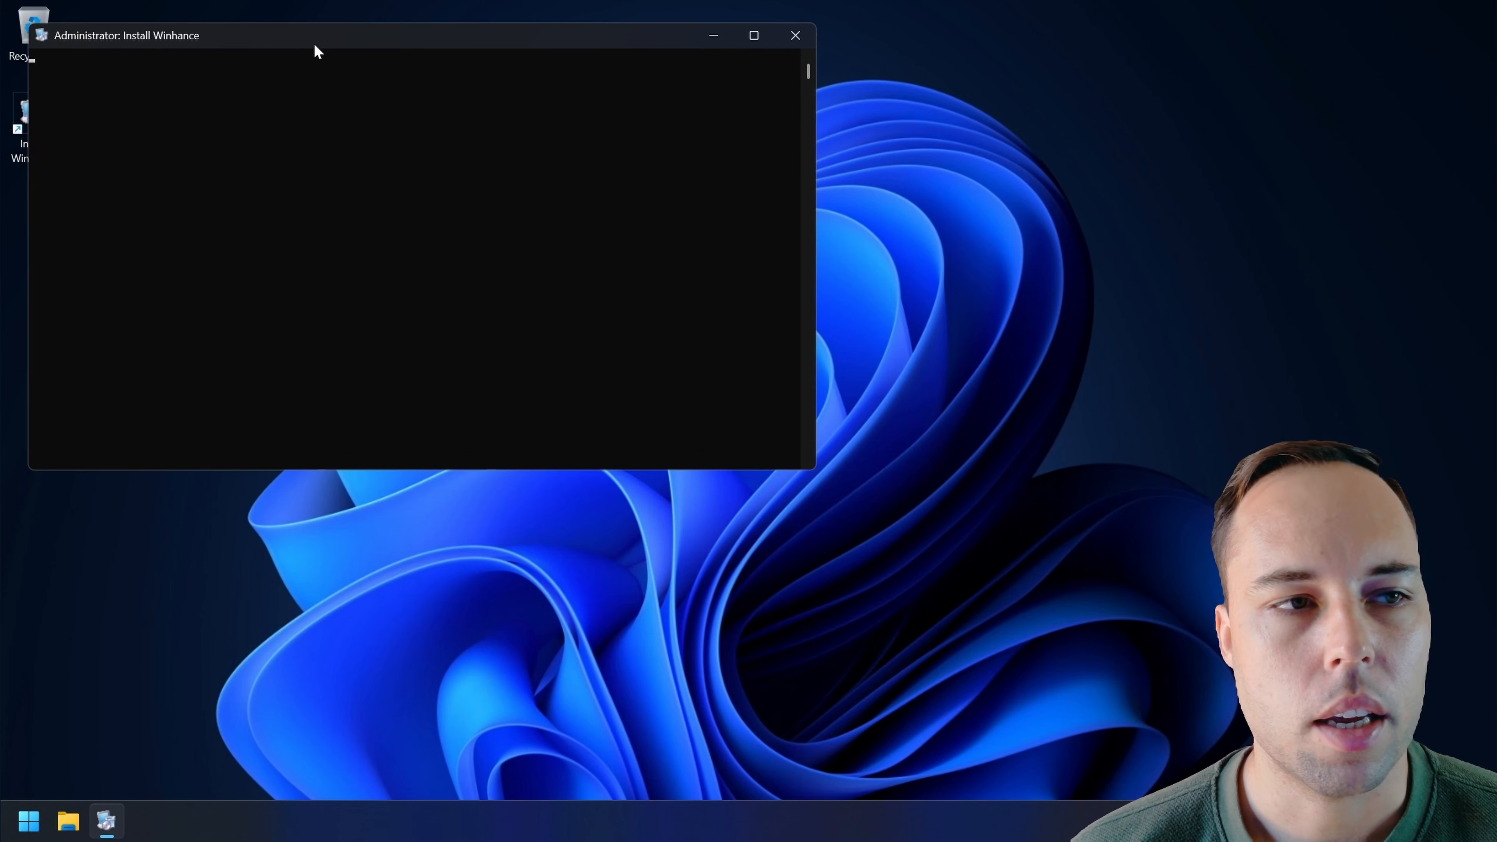
pyautogui.moveTo(314, 46); pyautogui.dragTo(644, 195)
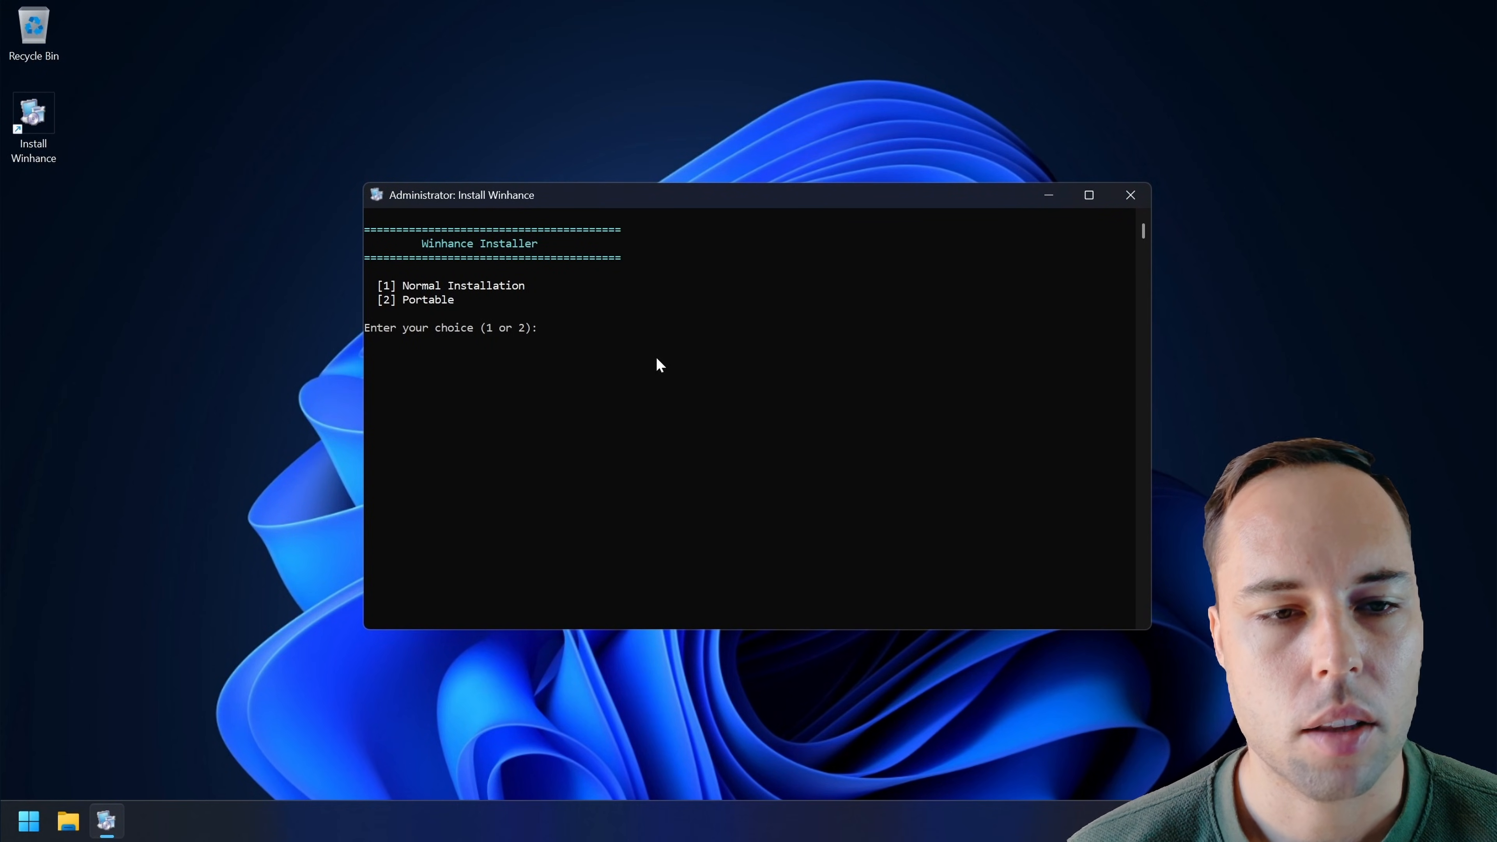
pyautogui.write('1')
pyautogui.press('Return')
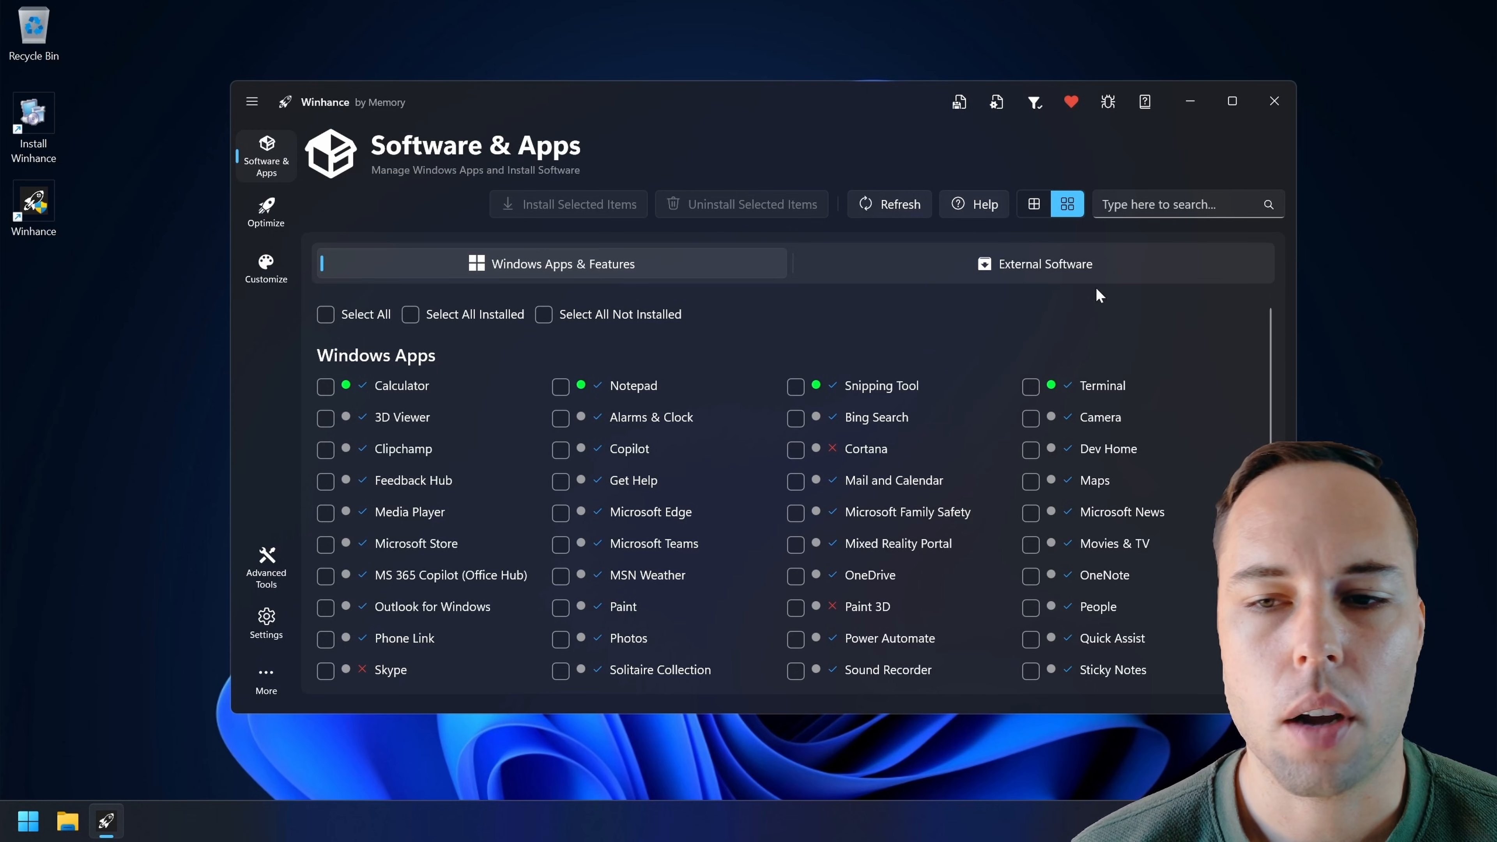
# Select Brave, 7-Zip and MPC-BE from Winhance's external software list and install them.
pyautogui.click(1069, 263)
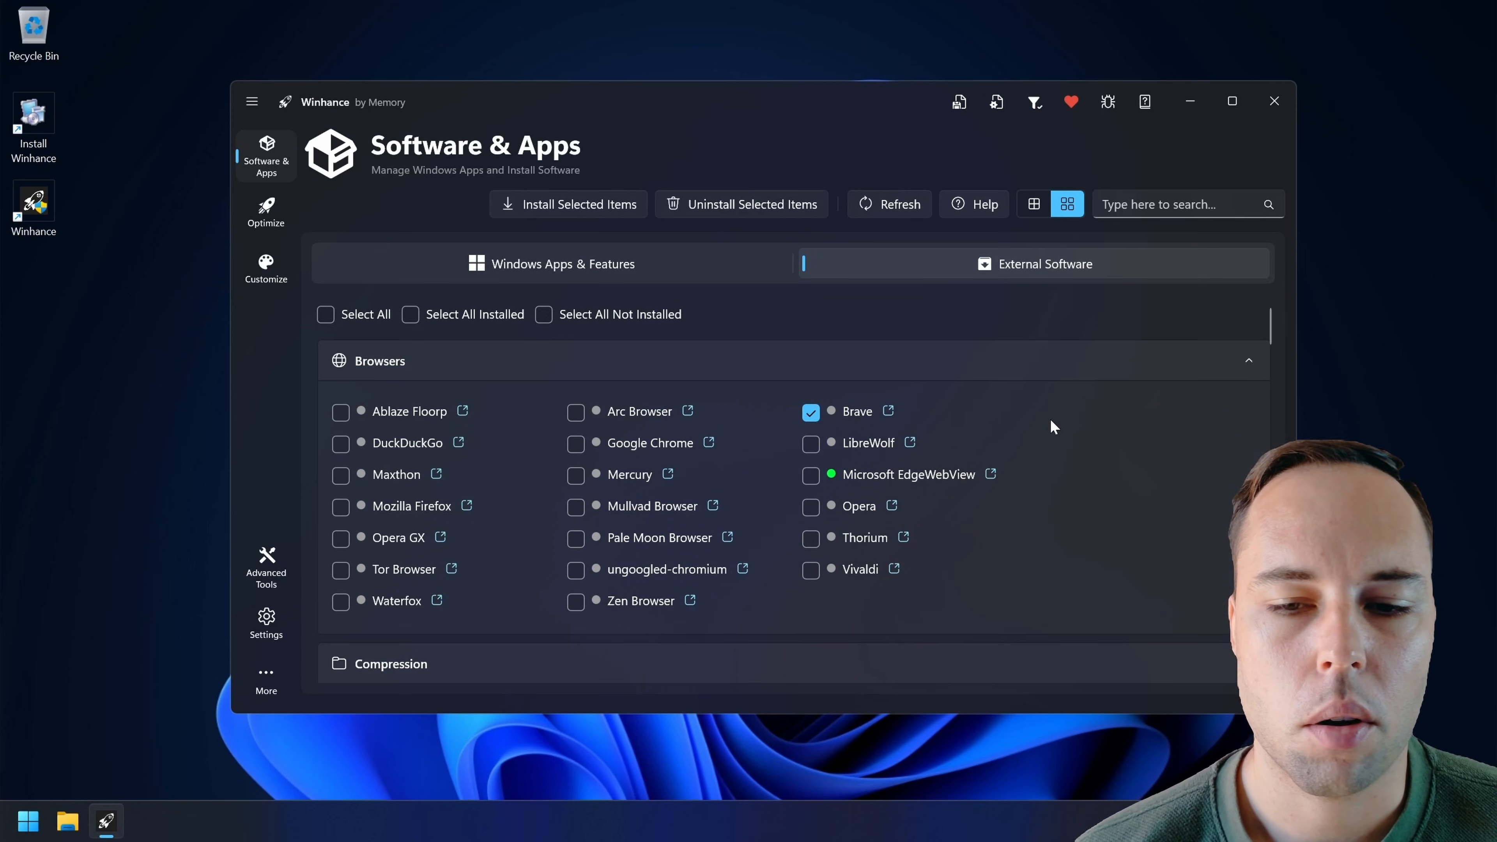
pyautogui.scroll(-3, 1053, 419)
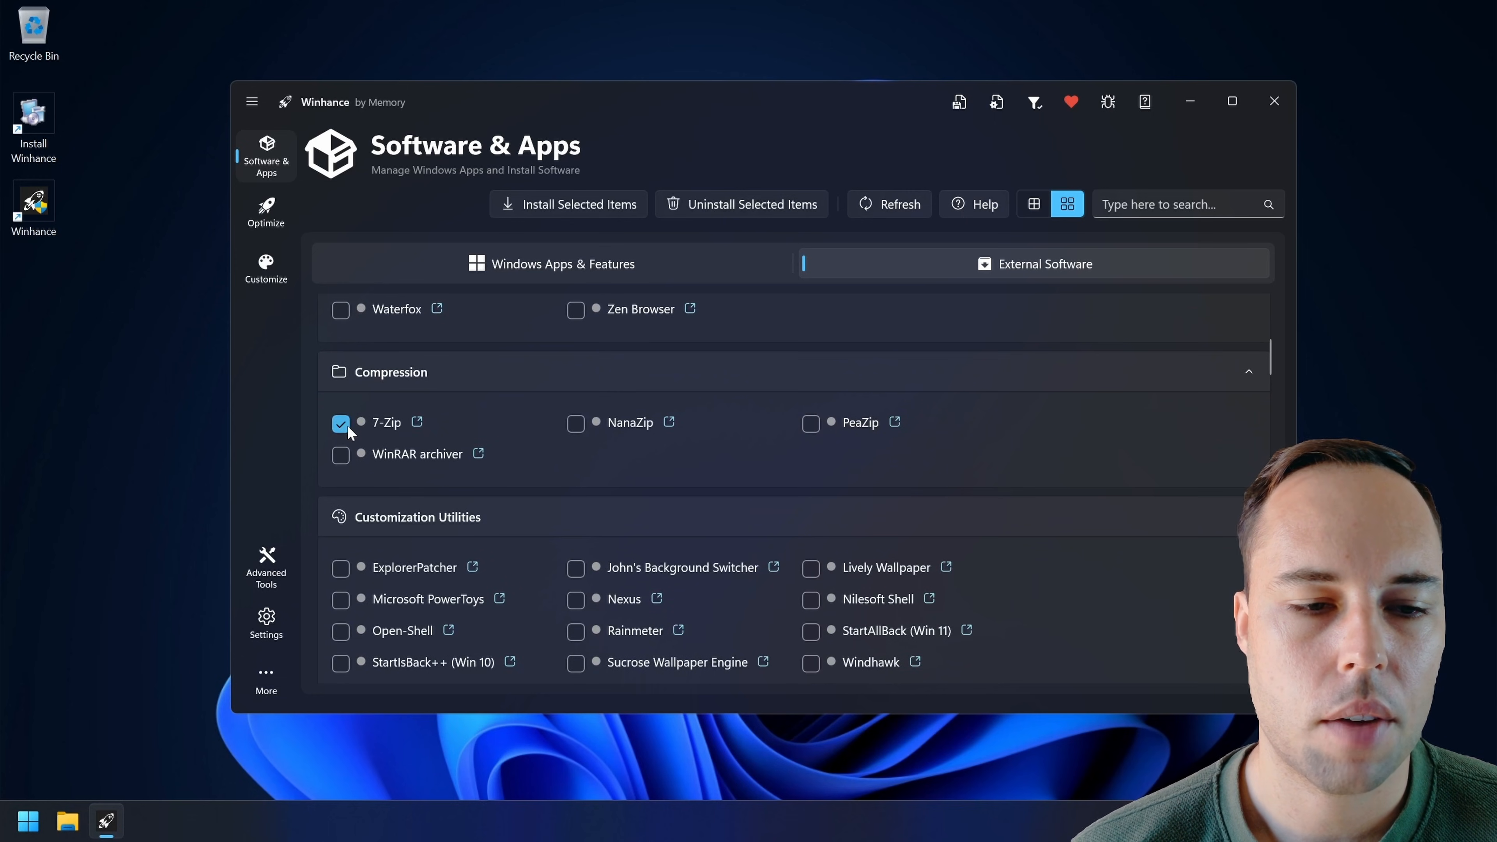
pyautogui.scroll(-10, 551, 458)
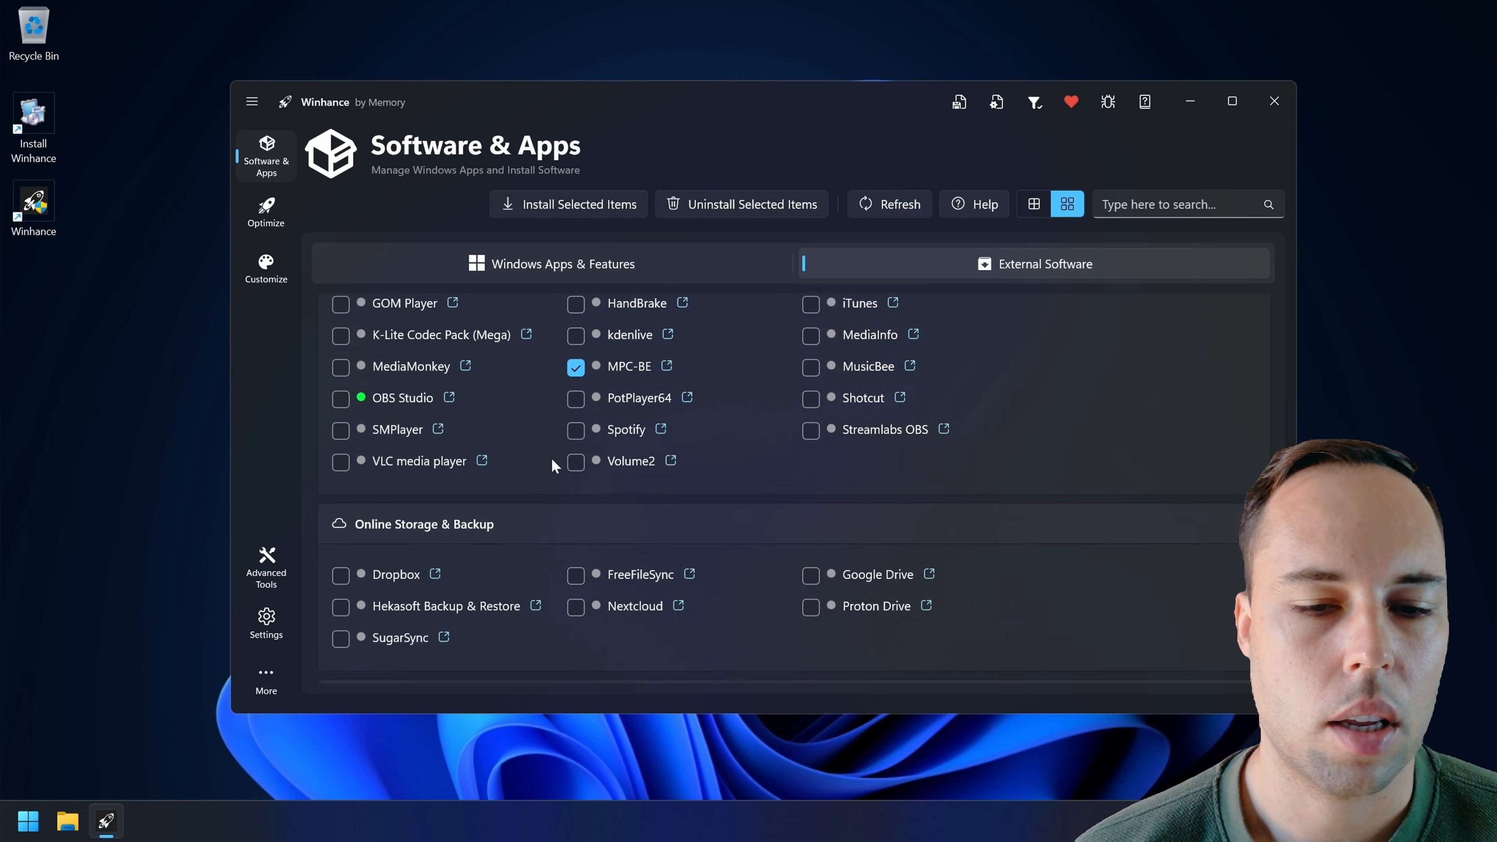
pyautogui.scroll(-5, 552, 458)
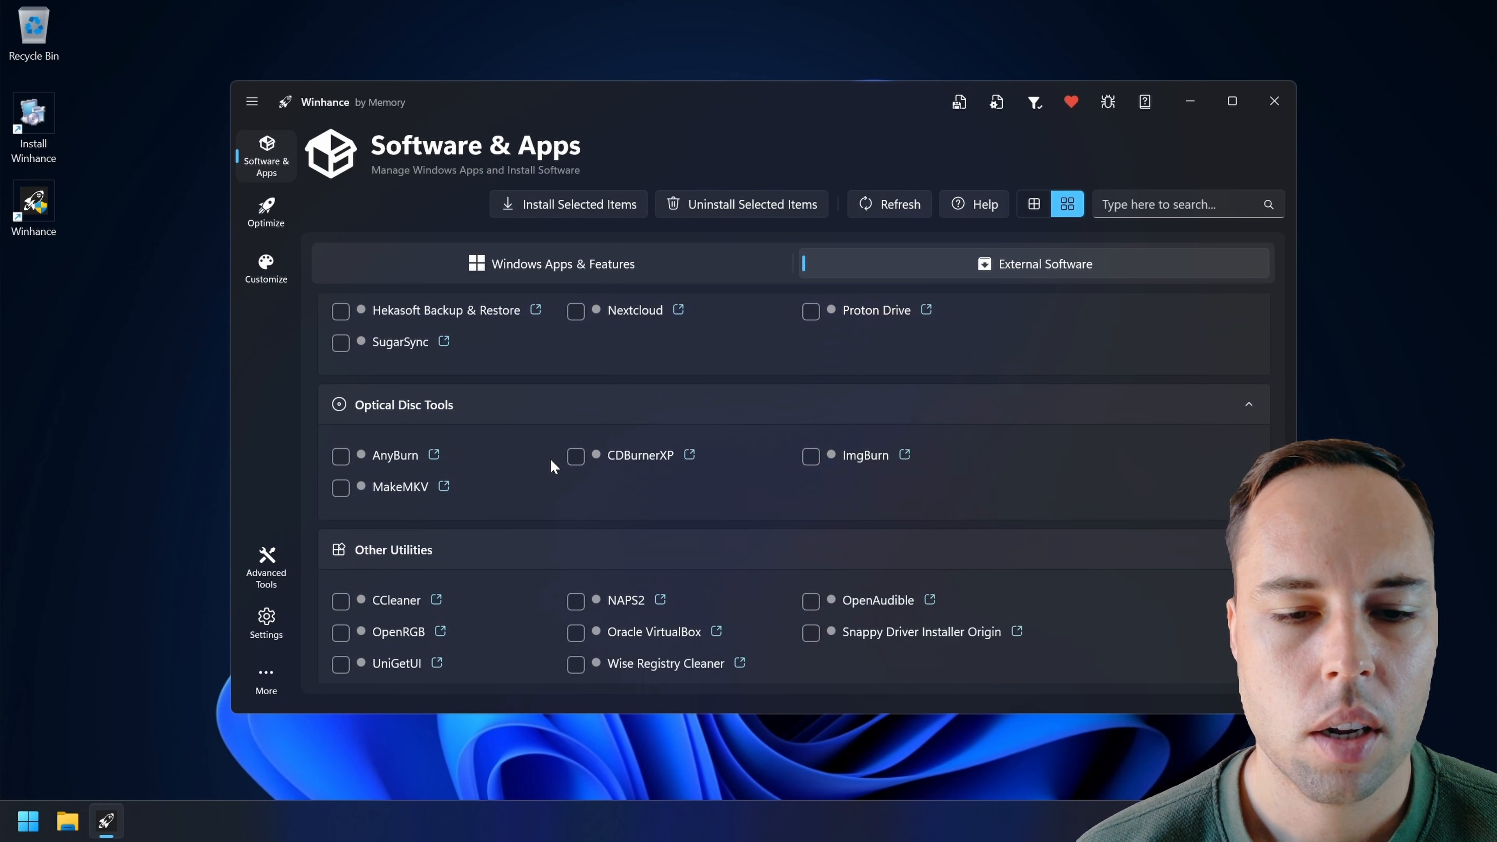
pyautogui.scroll(8, 550, 459)
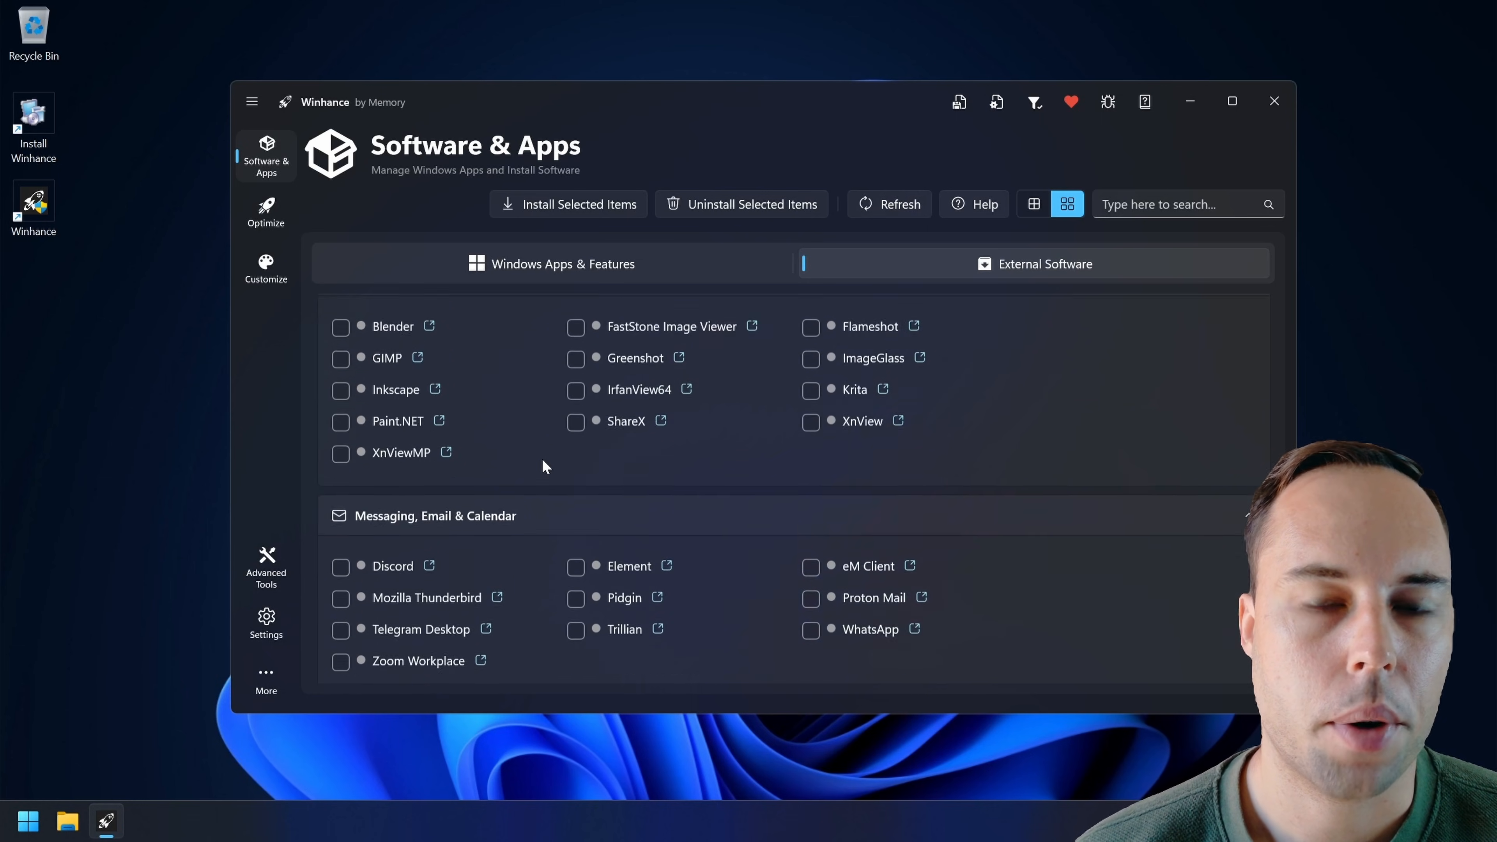
pyautogui.scroll(12, 542, 457)
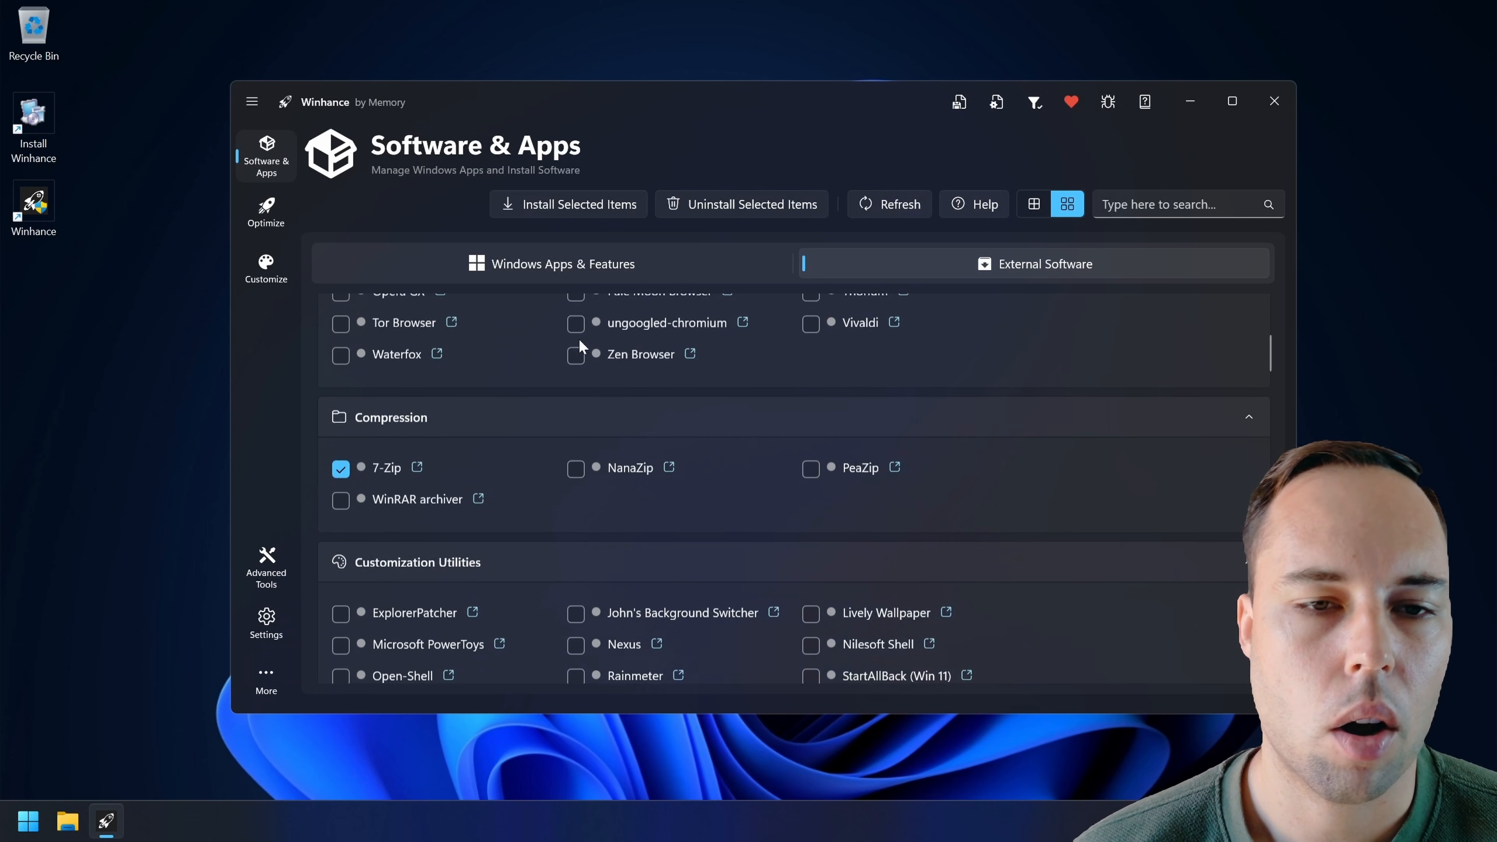
pyautogui.click(568, 204)
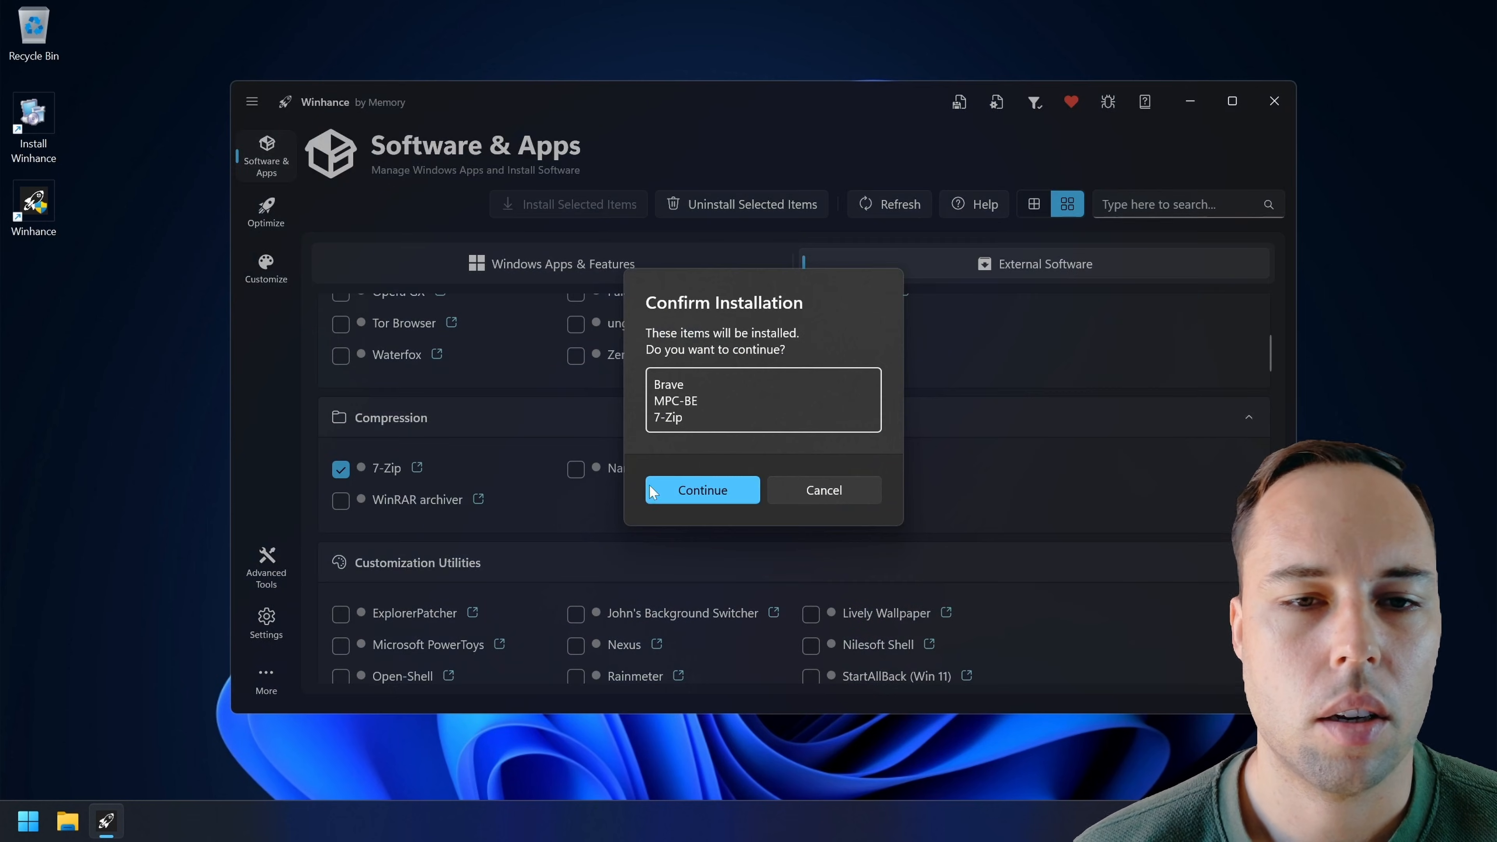
pyautogui.click(737, 495)
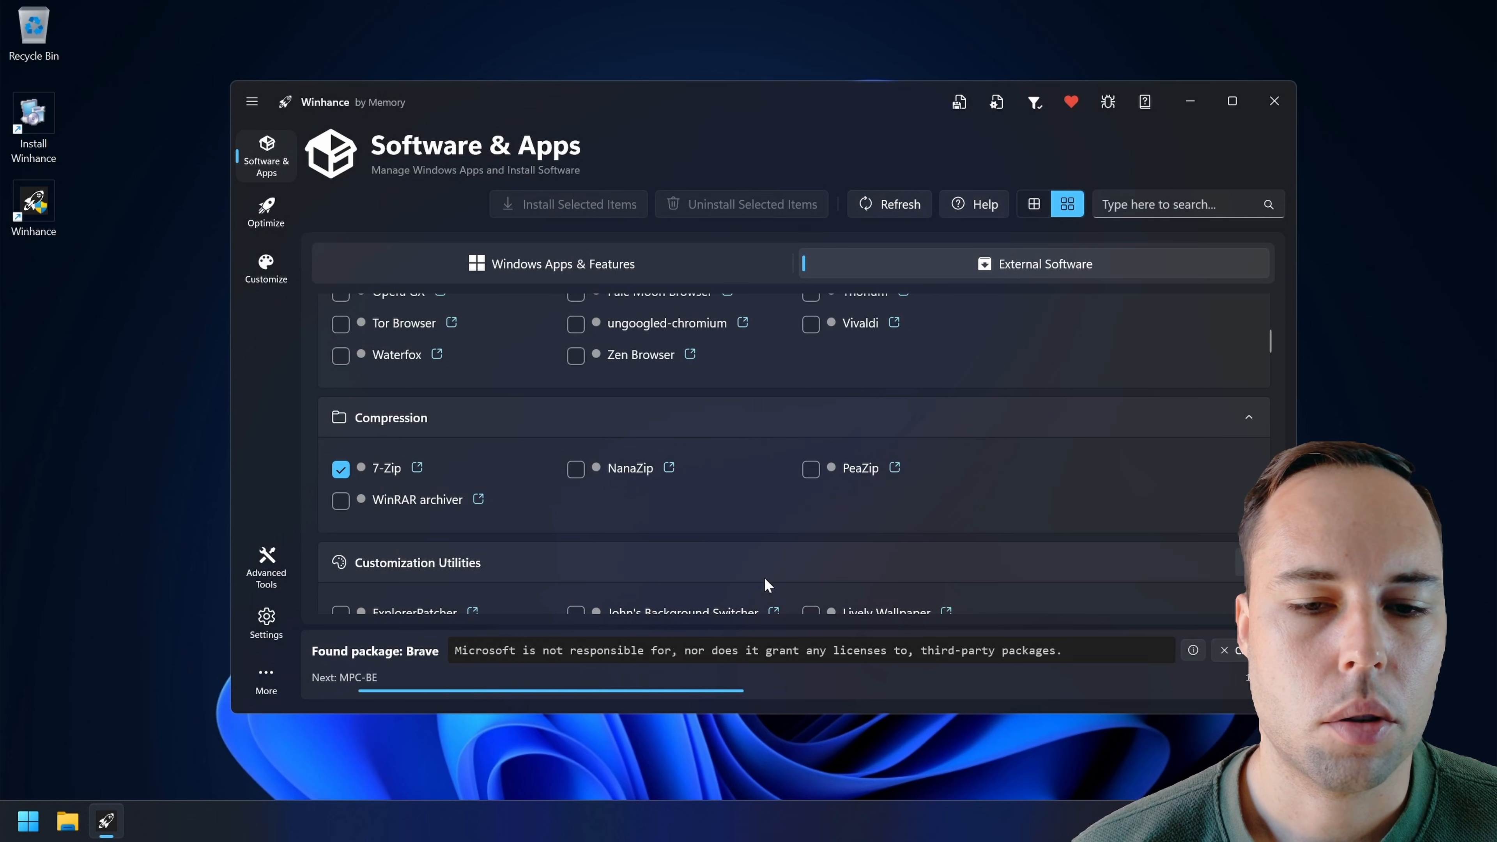
pyautogui.click(981, 659)
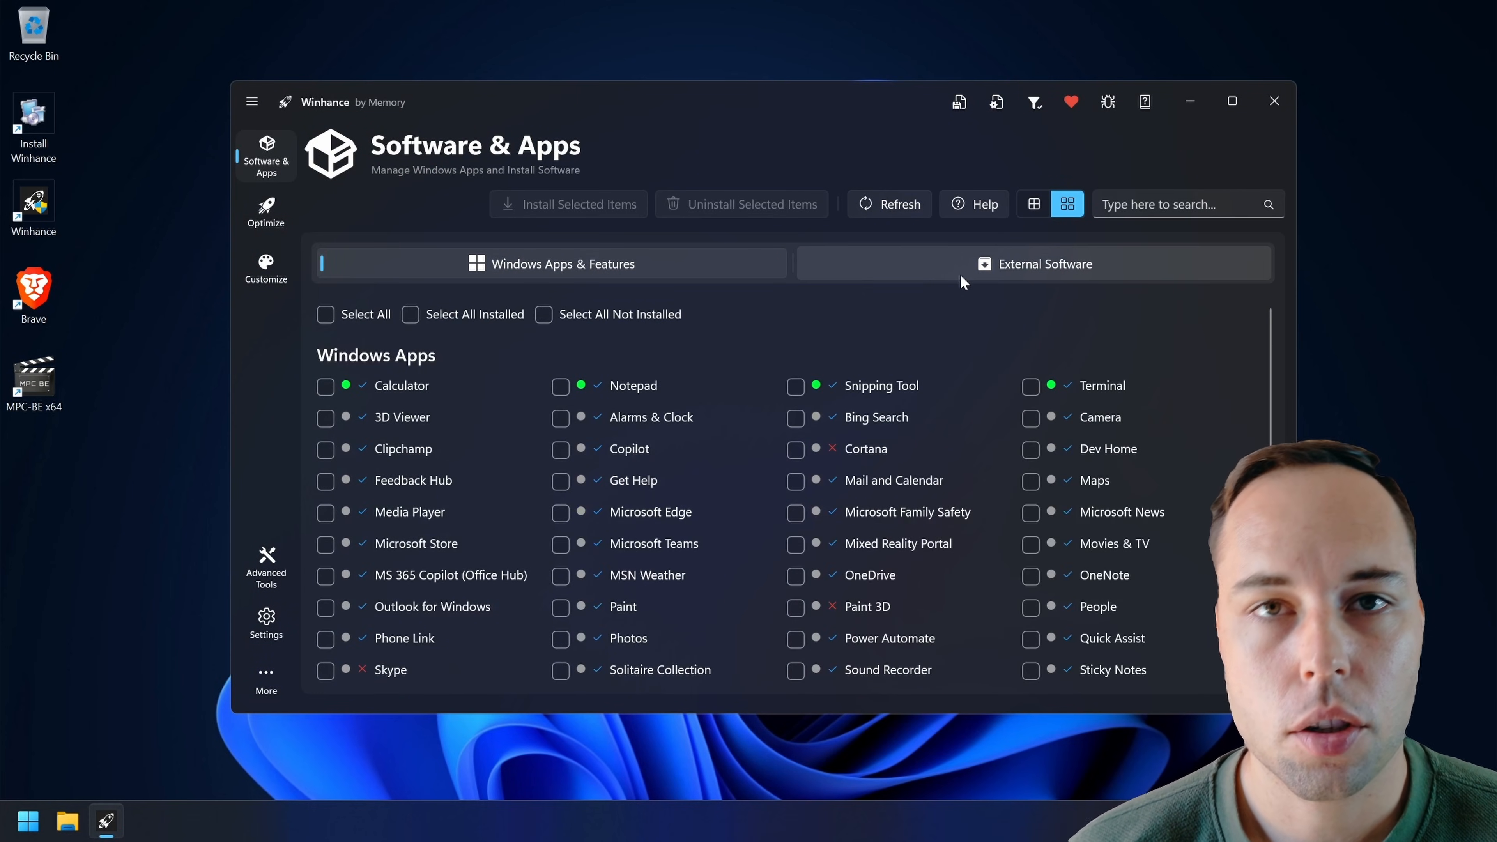
# Review the Gaming & Performance optimizations in Winhance, including the general, processor and graphics settings.
pyautogui.click(265, 227)
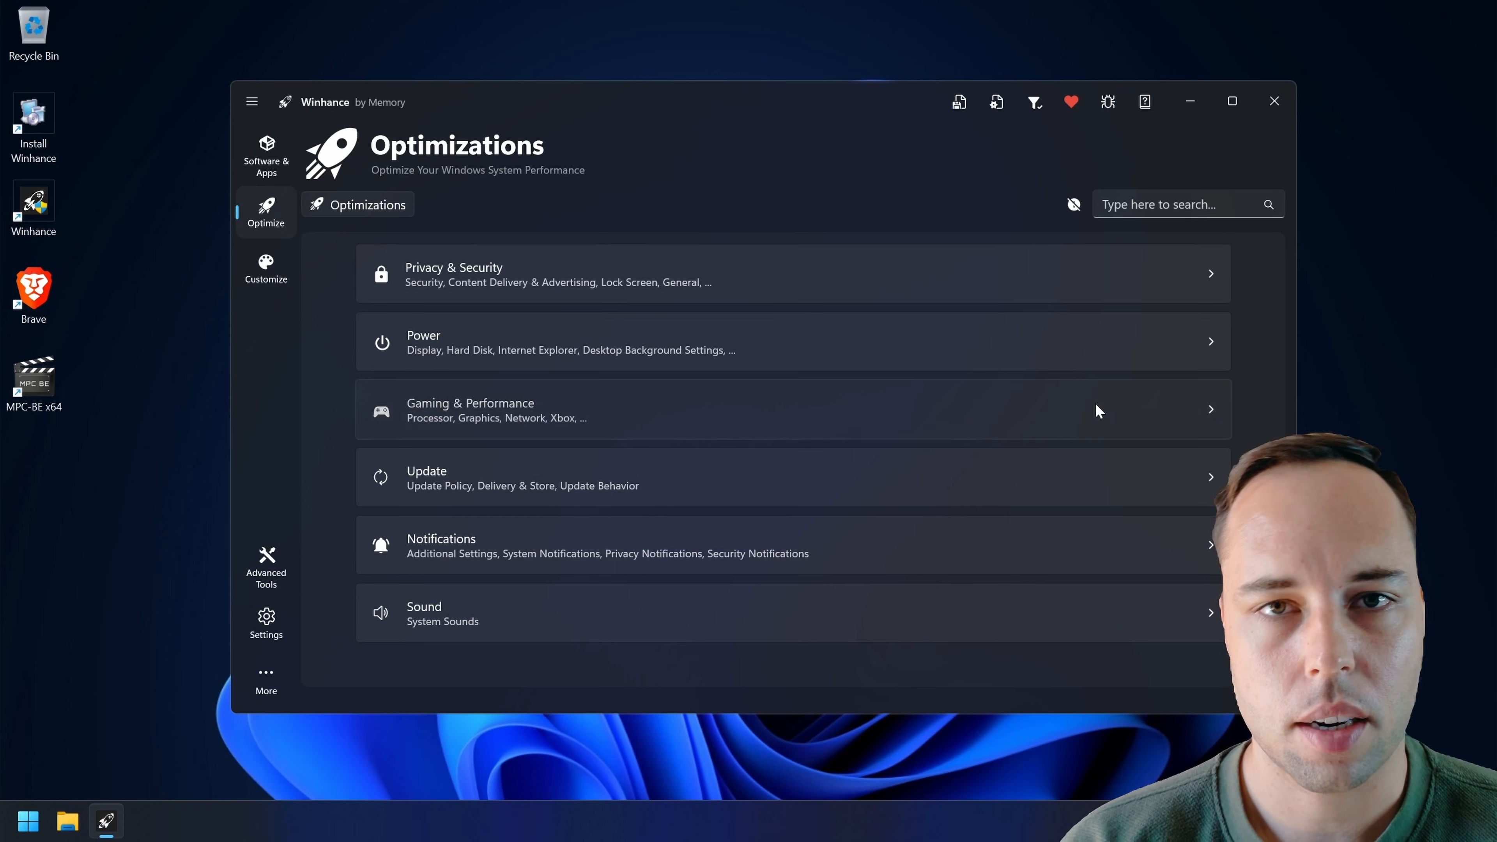
pyautogui.click(1238, 389)
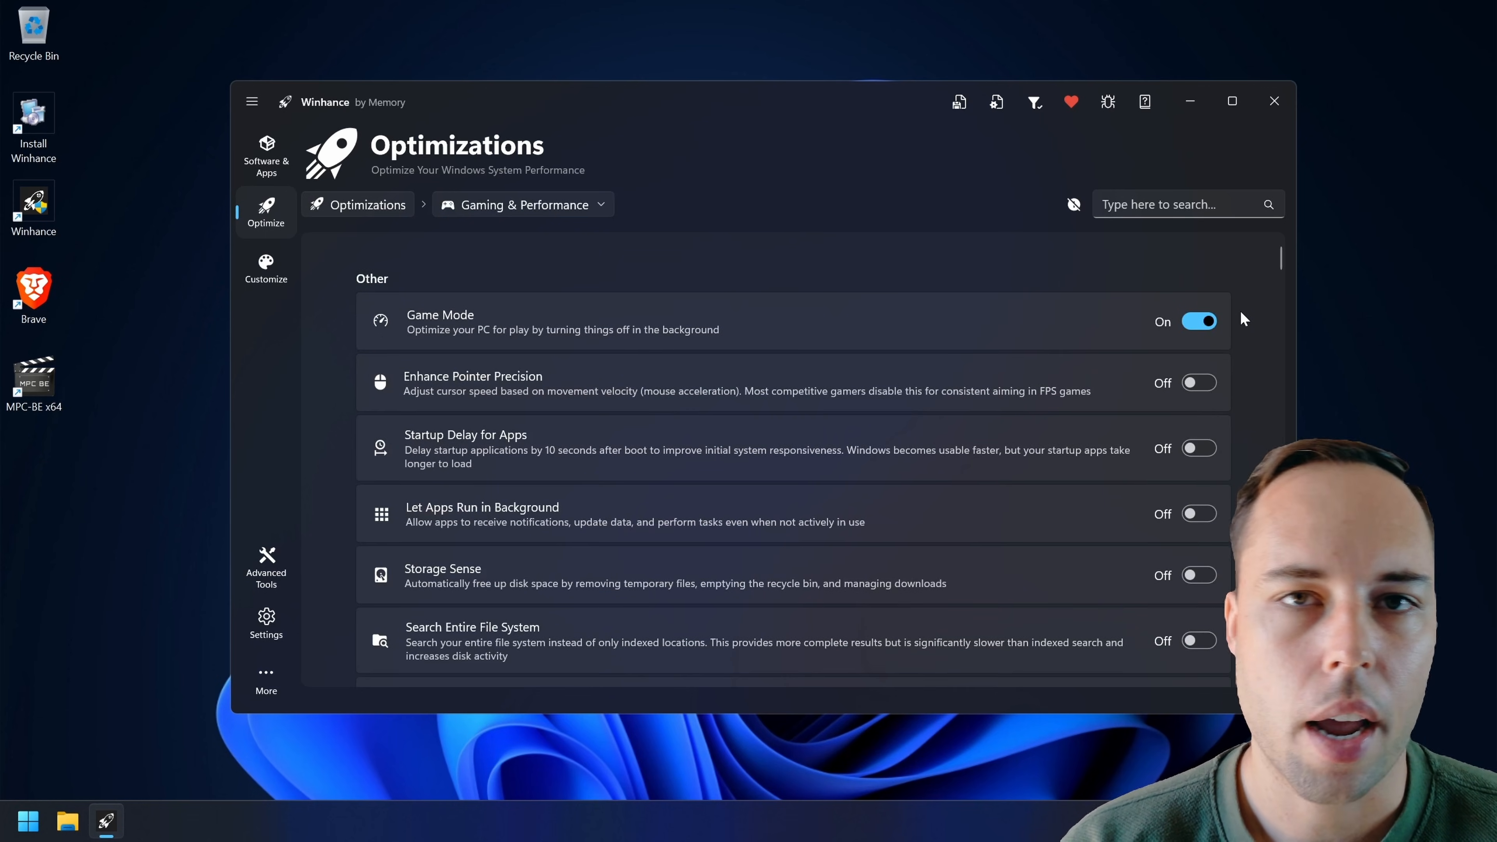
pyautogui.scroll(-1, 1240, 309)
pyautogui.scroll(-3, 1241, 324)
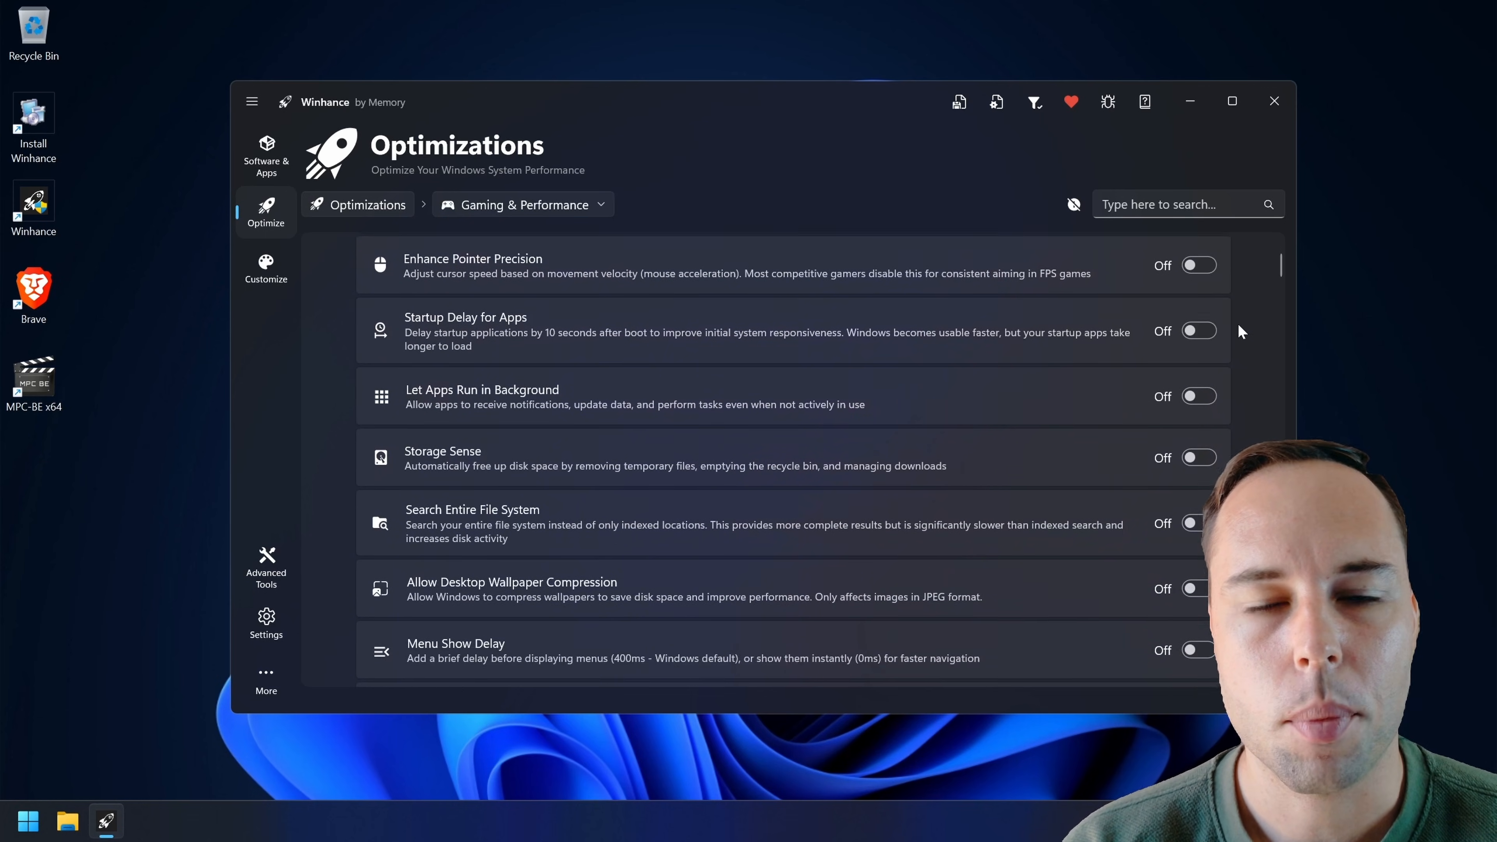
pyautogui.scroll(-3, 1242, 340)
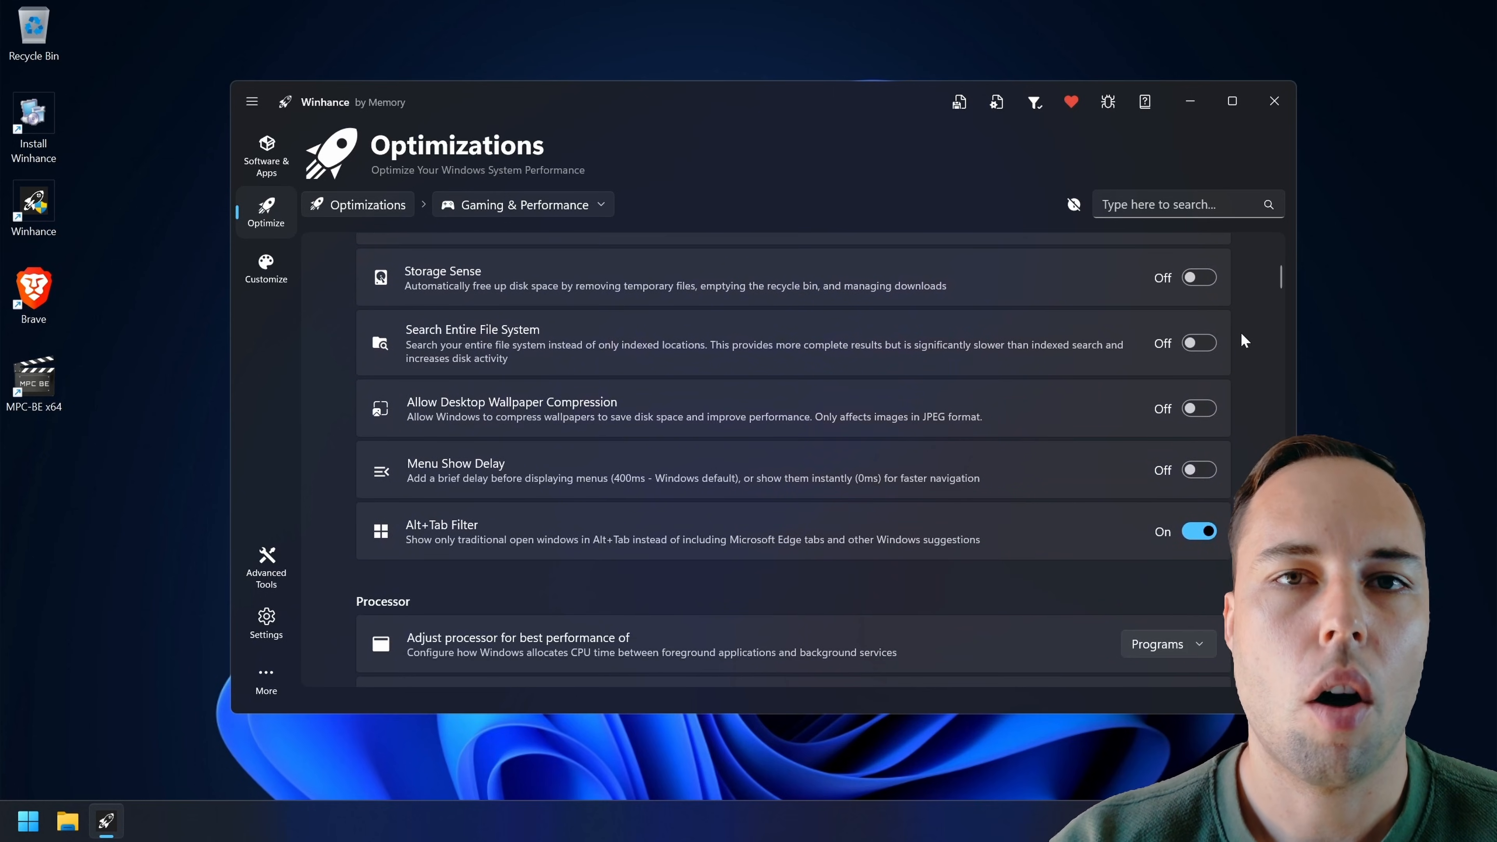
pyautogui.scroll(-3, 1243, 340)
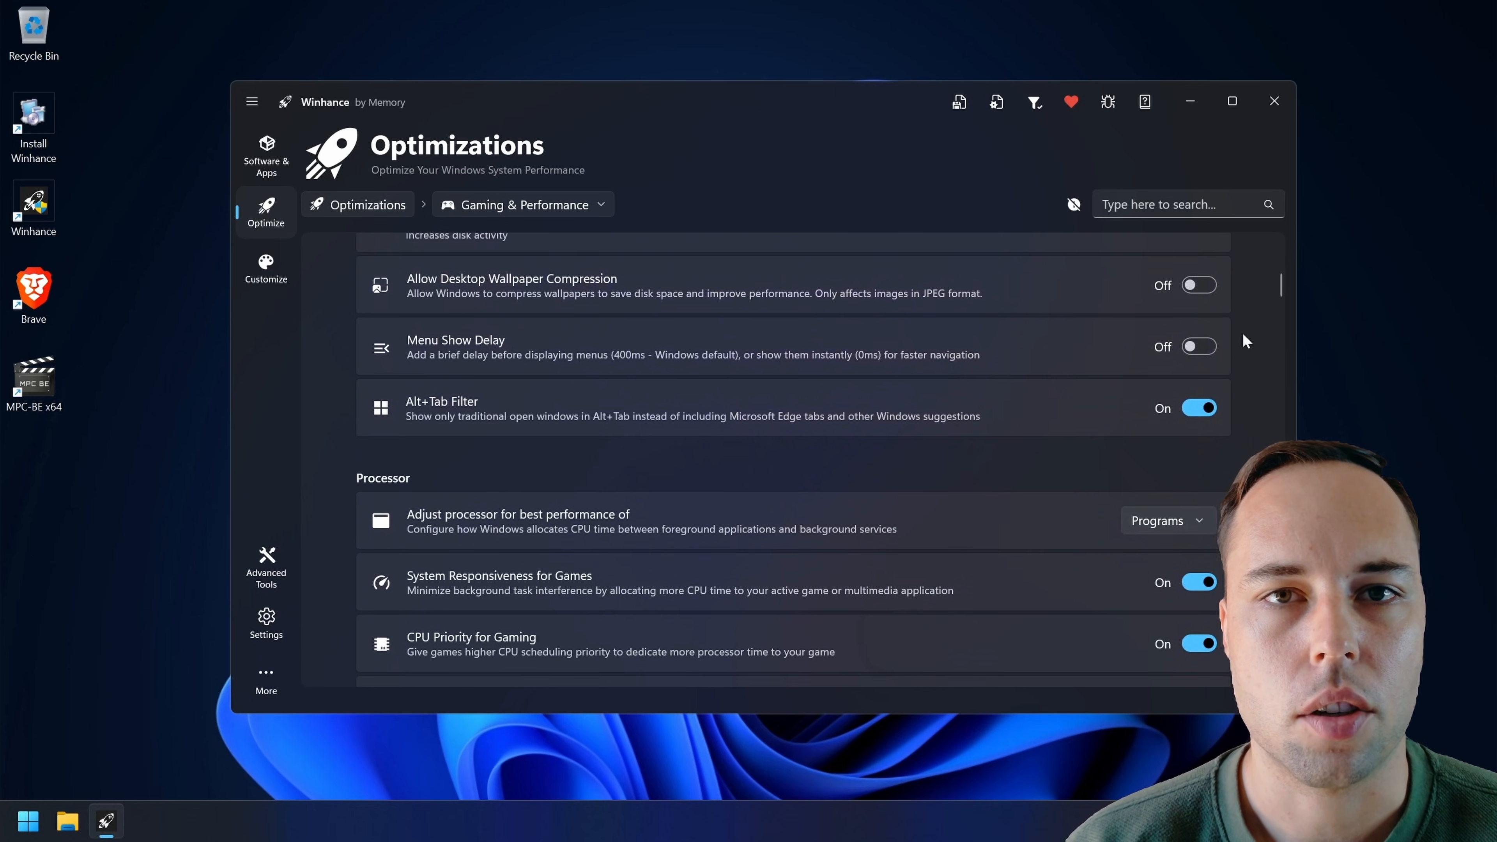
pyautogui.scroll(-1, 1245, 334)
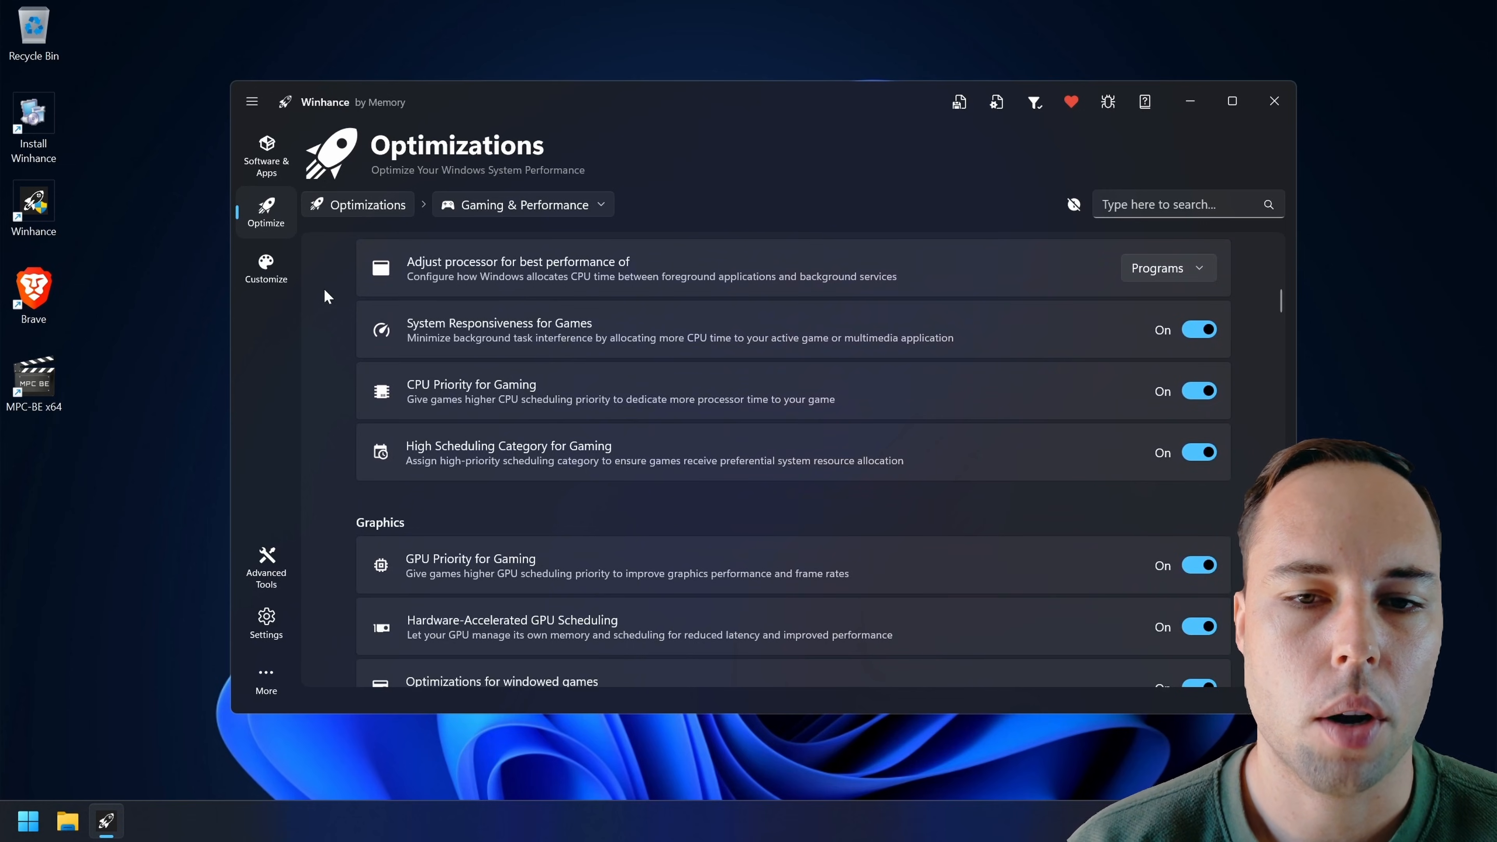
# Review the Taskbar customization settings for layout, icons and behavior, and close Winhance.
pyautogui.click(264, 273)
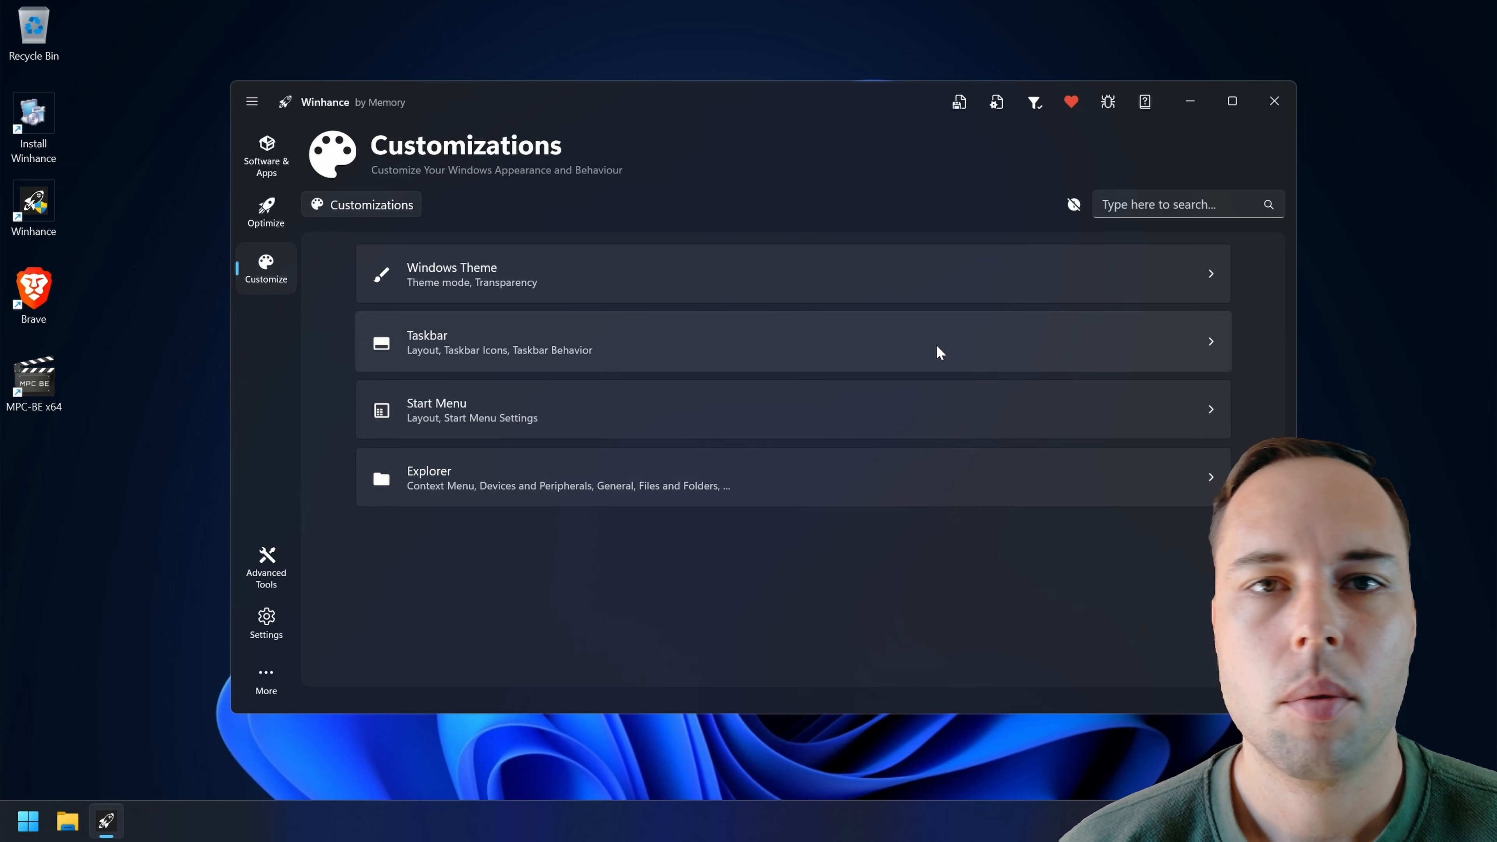
pyautogui.click(919, 355)
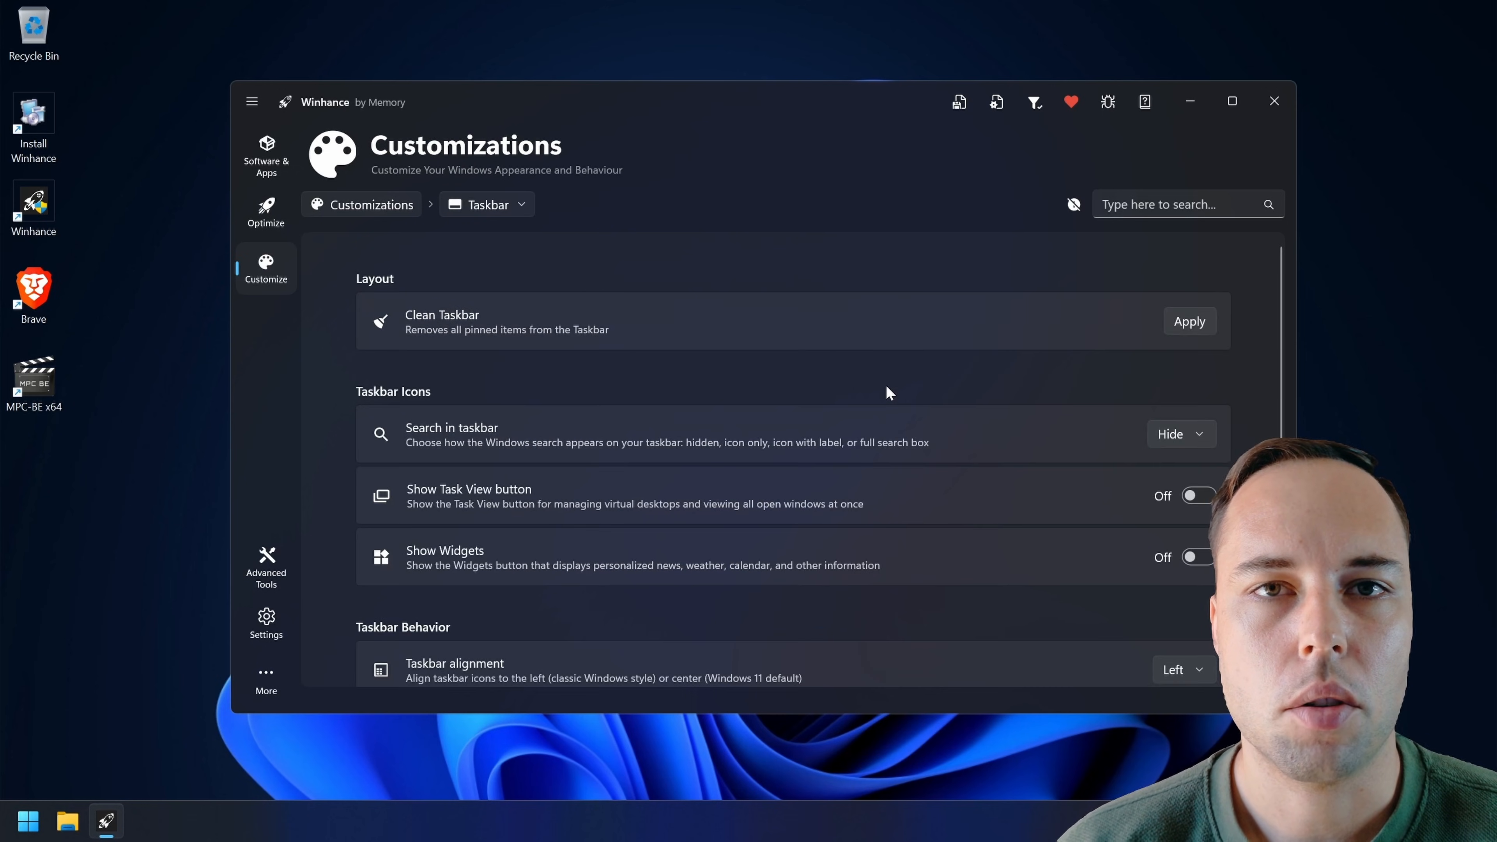
pyautogui.scroll(-2, 1252, 402)
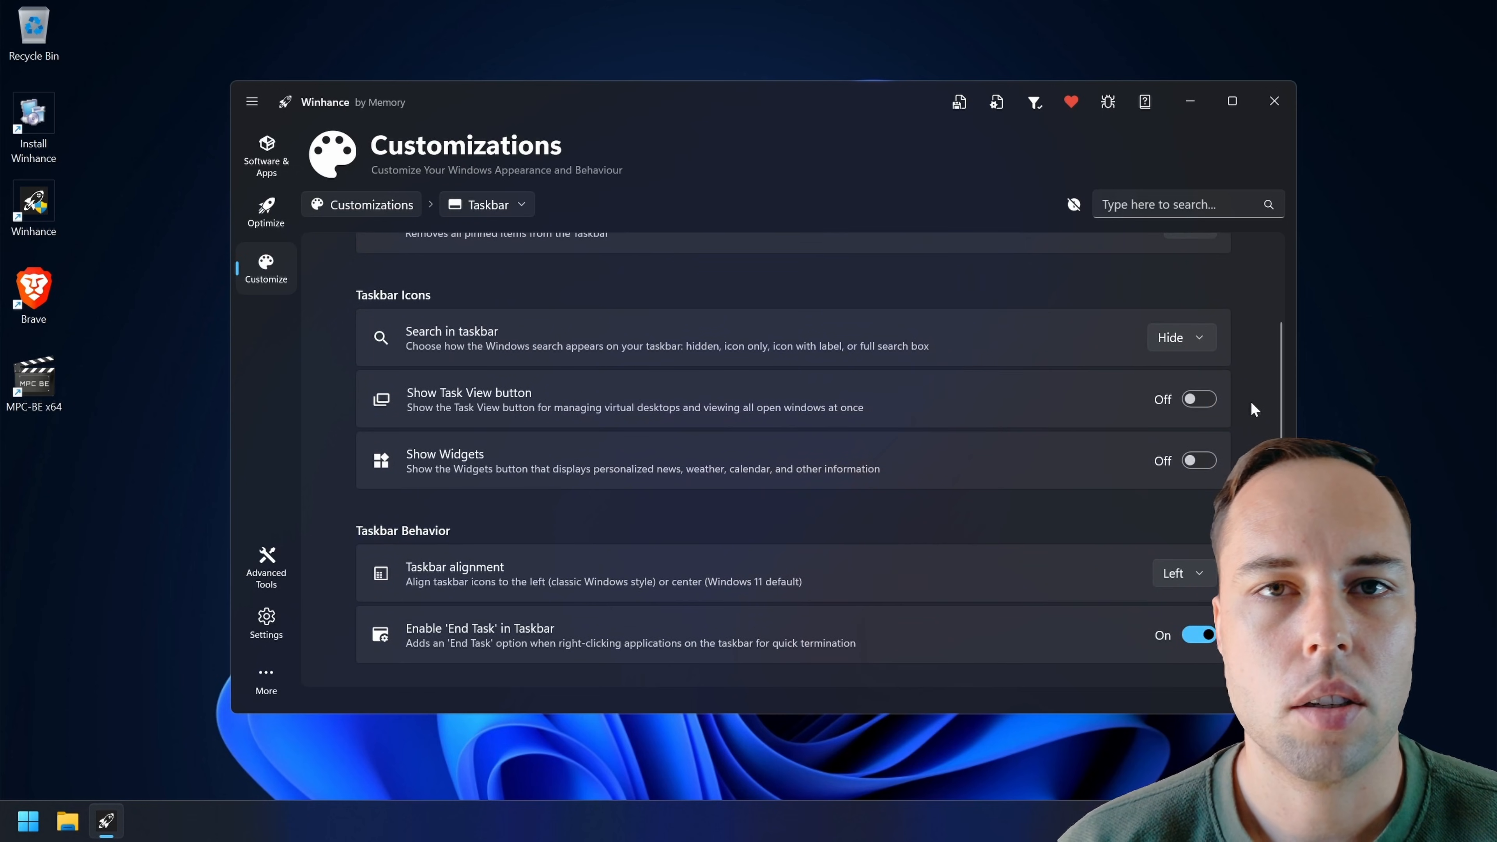
pyautogui.scroll(2, 1246, 400)
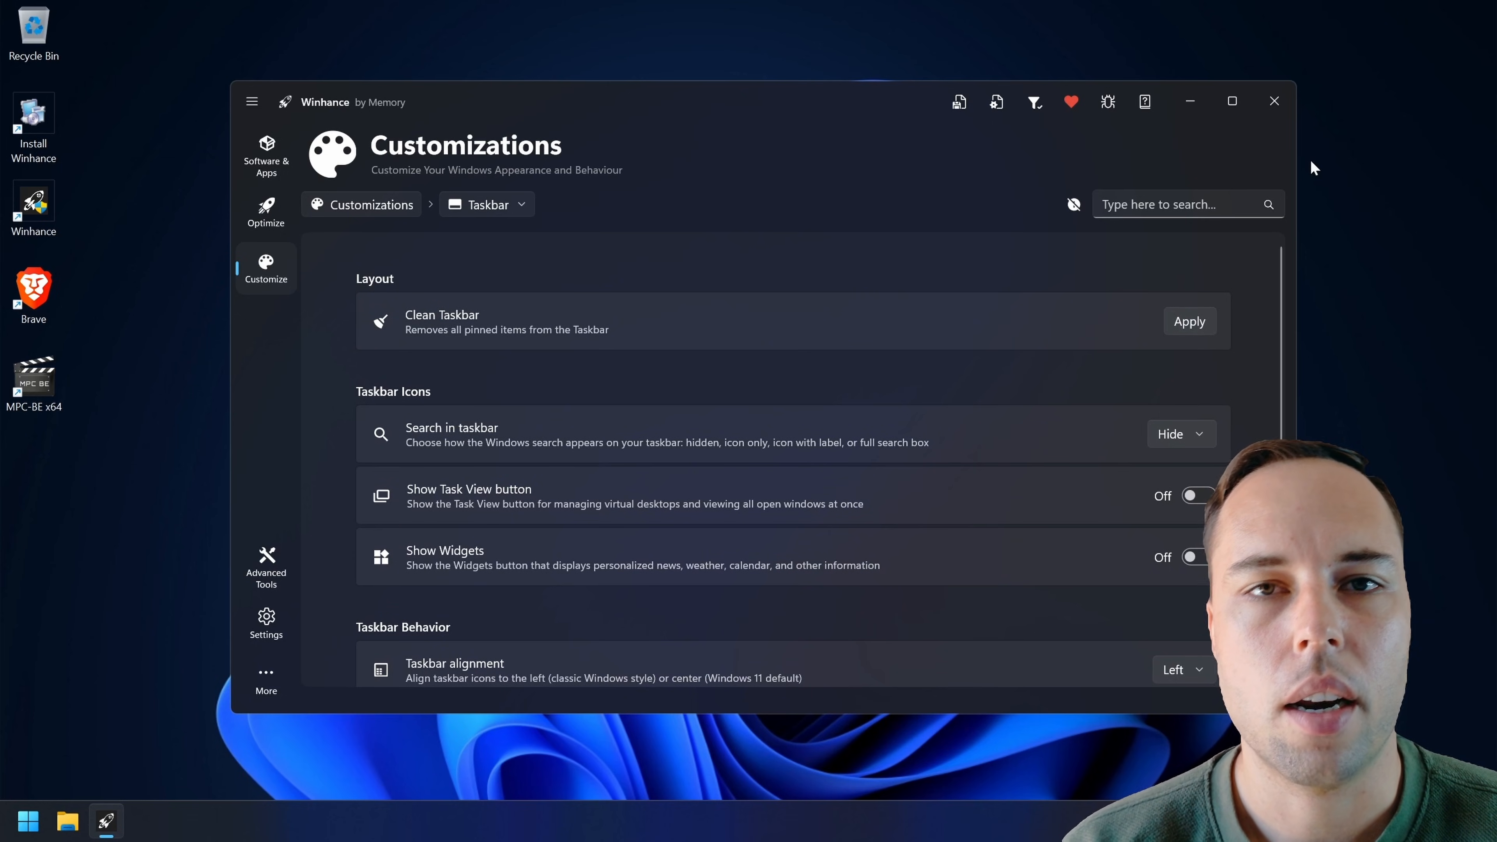
pyautogui.click(1285, 111)
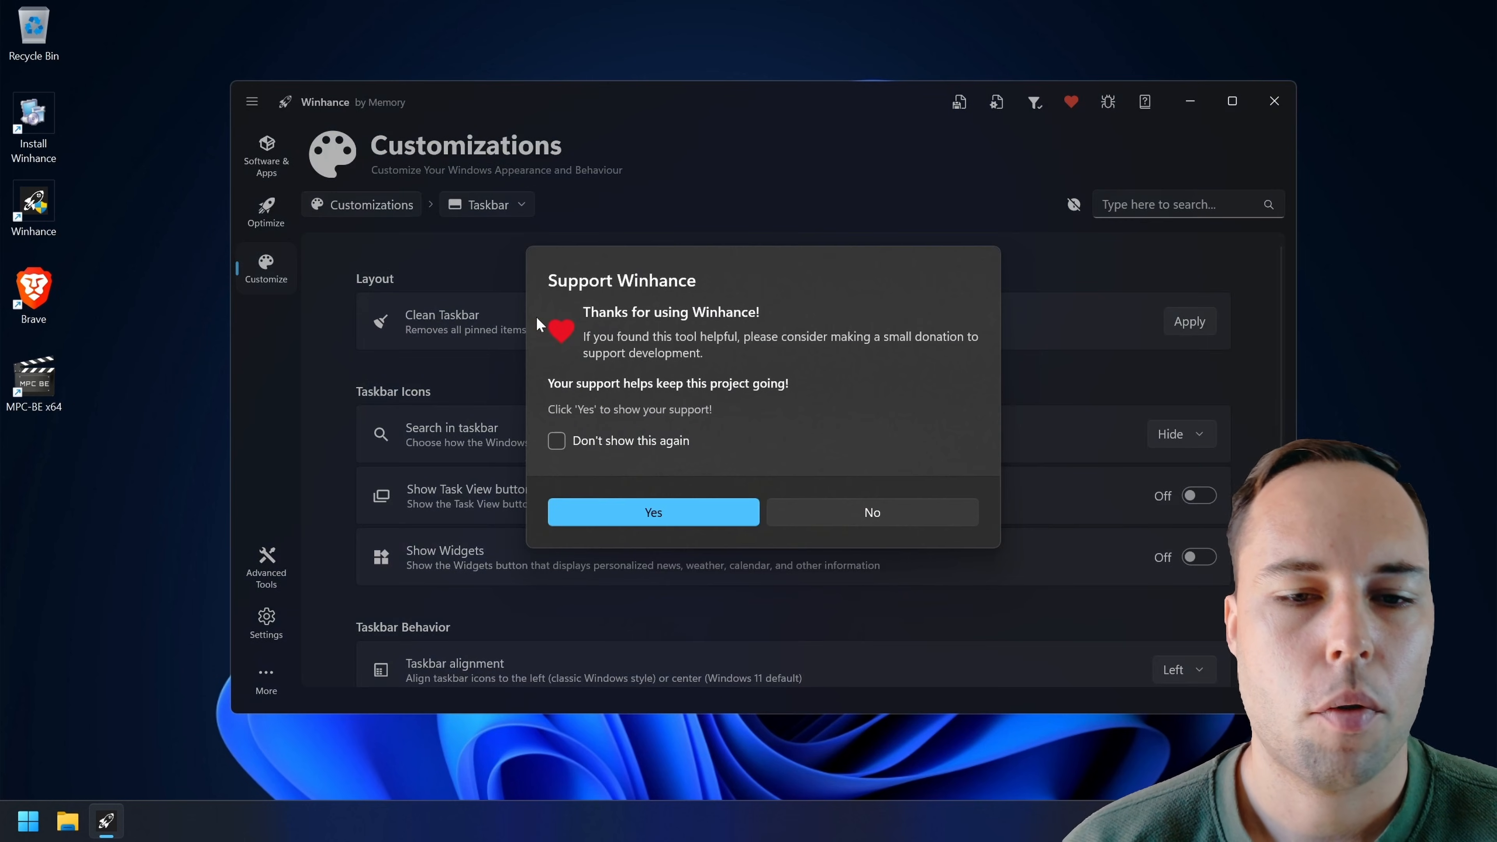